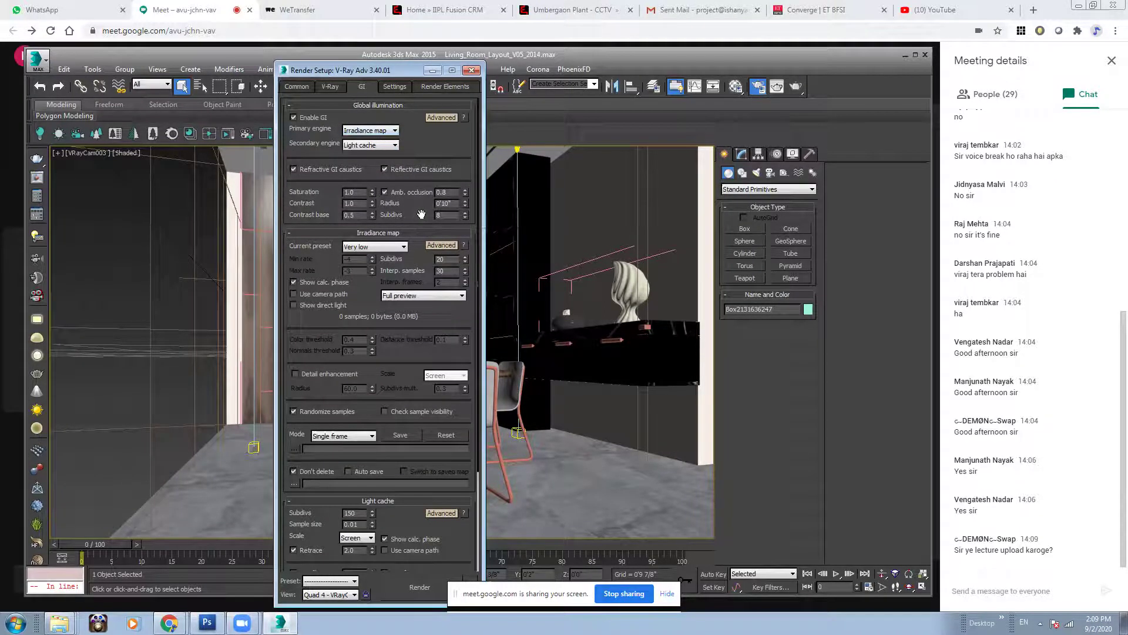
Turn off ambient occlusion in the V-Ray global illumination settings
{"action": "scroll", "coordinate": [421, 214], "scroll_direction": "down", "scroll_amount": 2}
{"action": "left_click", "coordinate": [401, 152]}
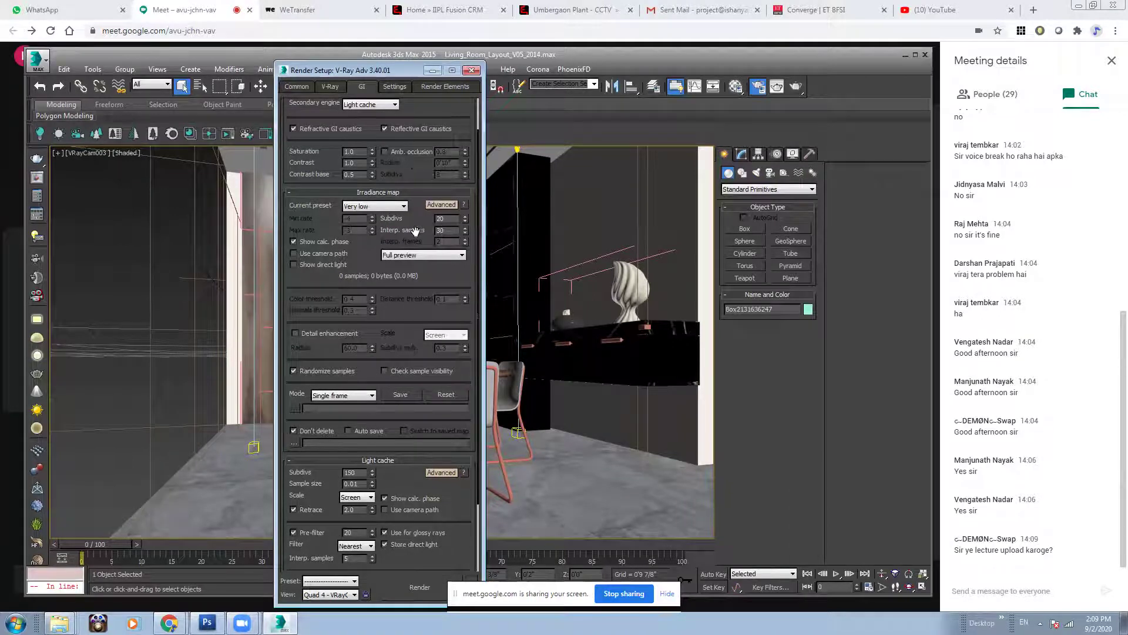
{"action": "scroll", "coordinate": [388, 306], "scroll_direction": "down", "scroll_amount": 4}
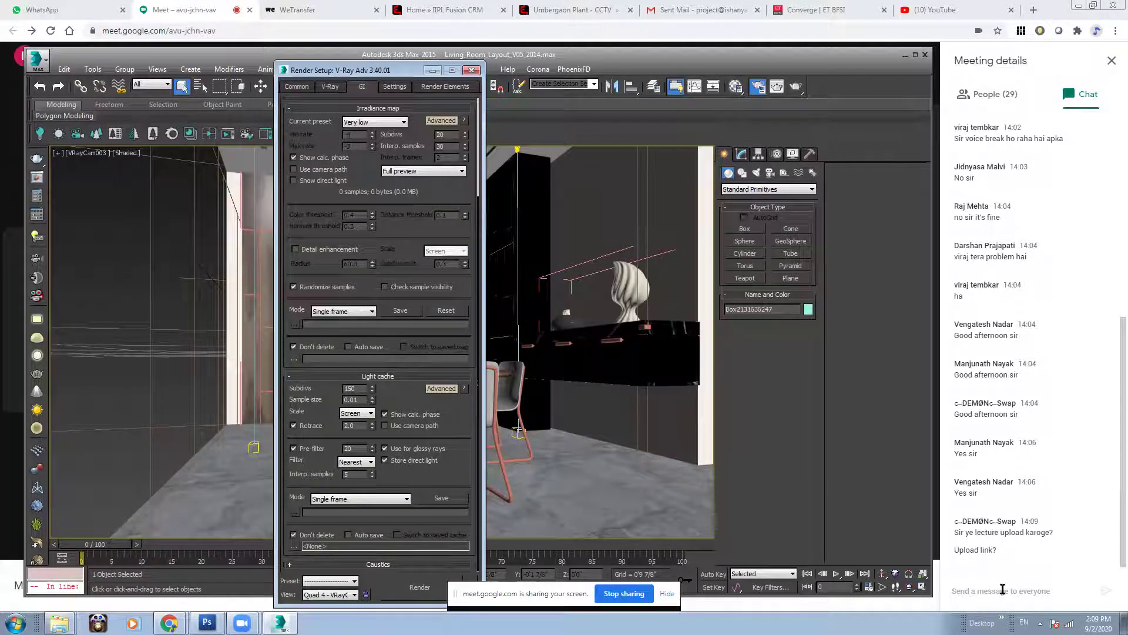
Search Google for "3delight tutorials" in a new browser tab, then refine the query to "3delight tutorials youtube"
{"action": "left_click", "coordinate": [1033, 10]}
{"action": "left_click", "coordinate": [483, 246]}
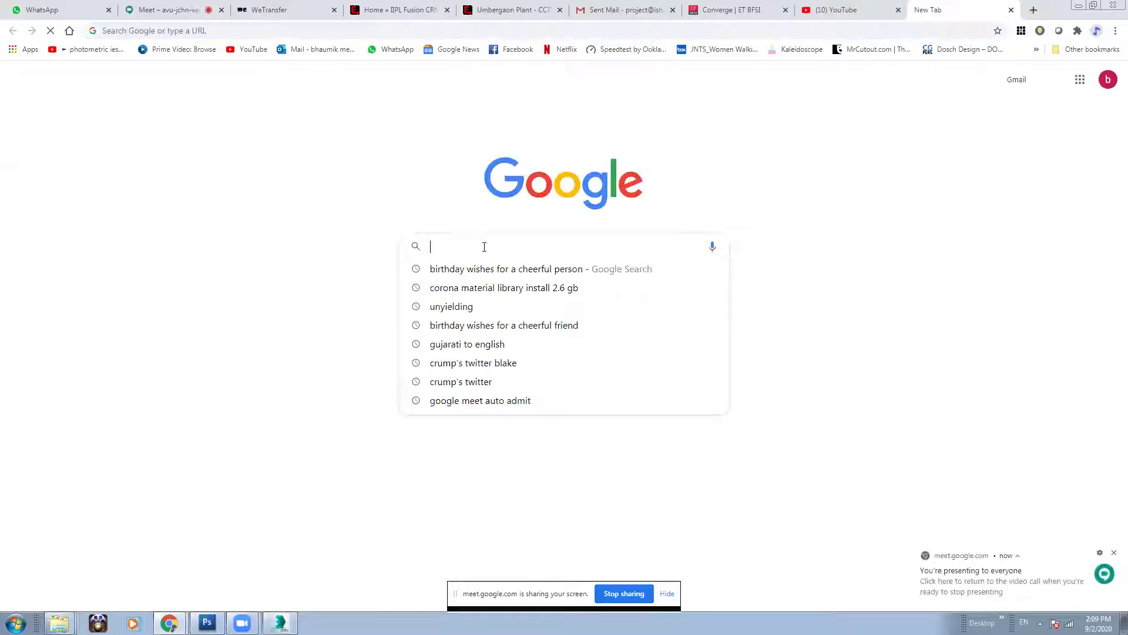
{"action": "type", "text": "3delight "}
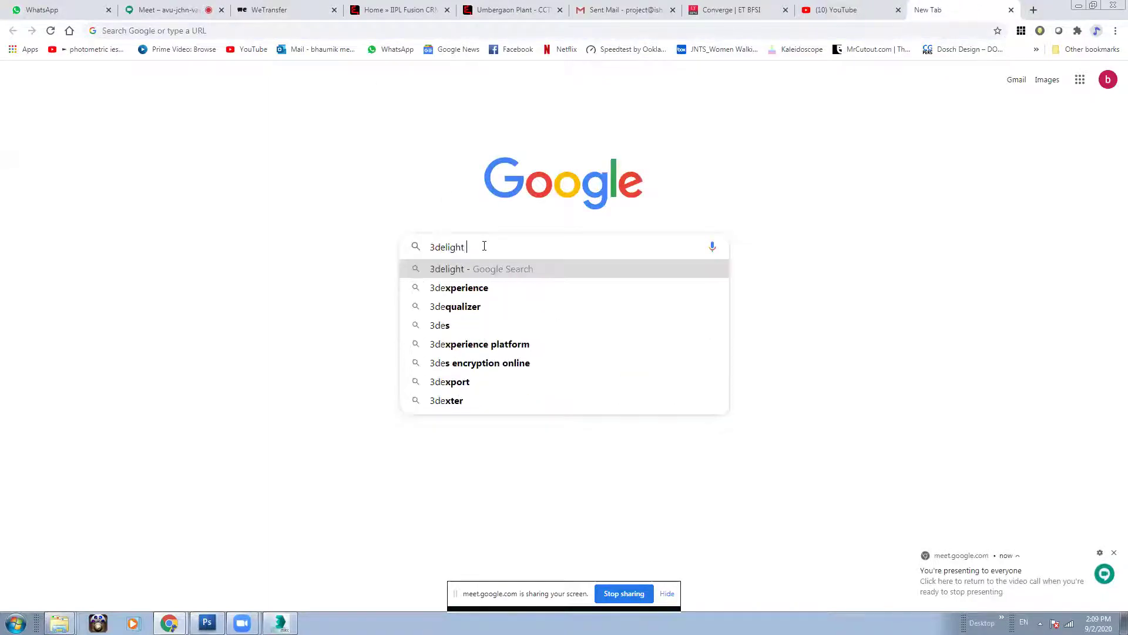
{"action": "type", "text": "tutorials"}
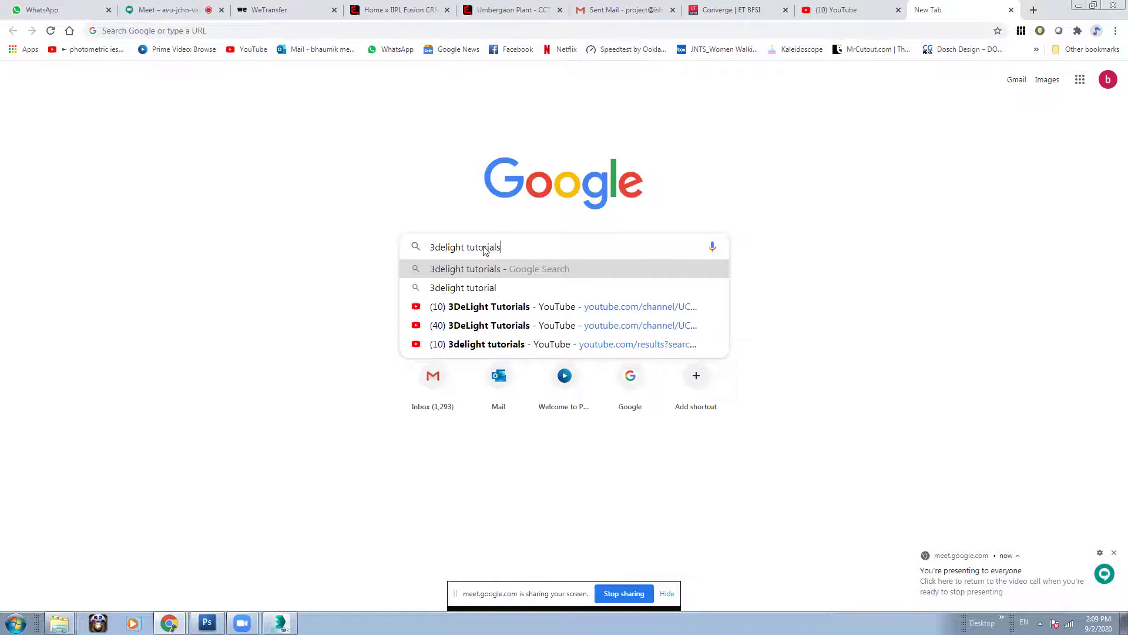
{"action": "key", "text": "Return"}
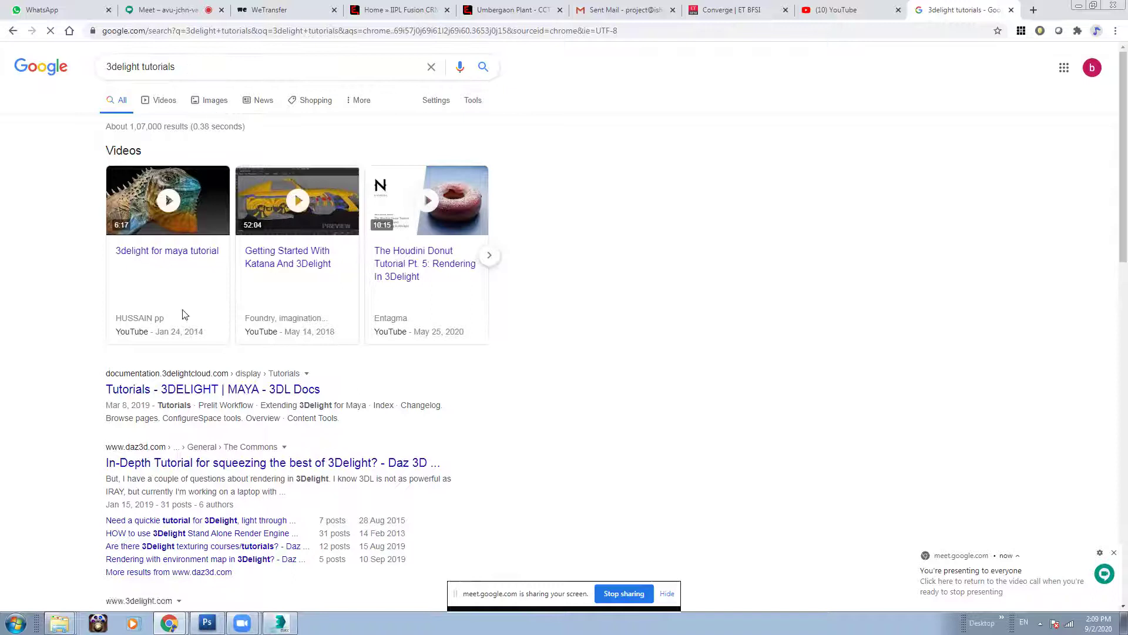
{"action": "left_click", "coordinate": [198, 66]}
{"action": "type", "text": "youtube"}
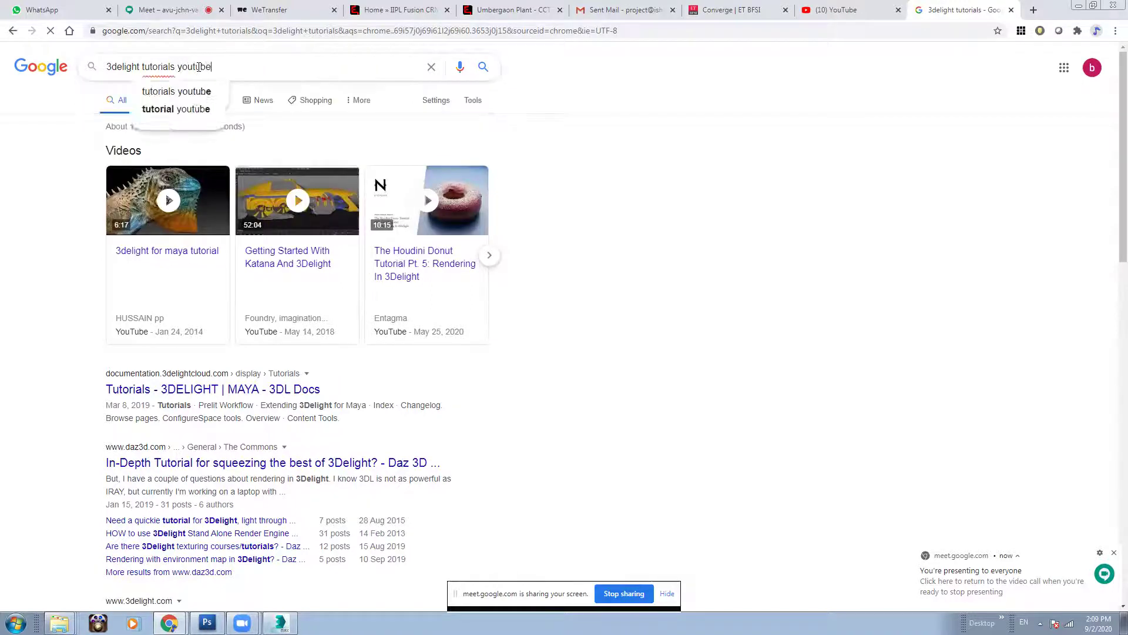
{"action": "key", "text": "Return"}
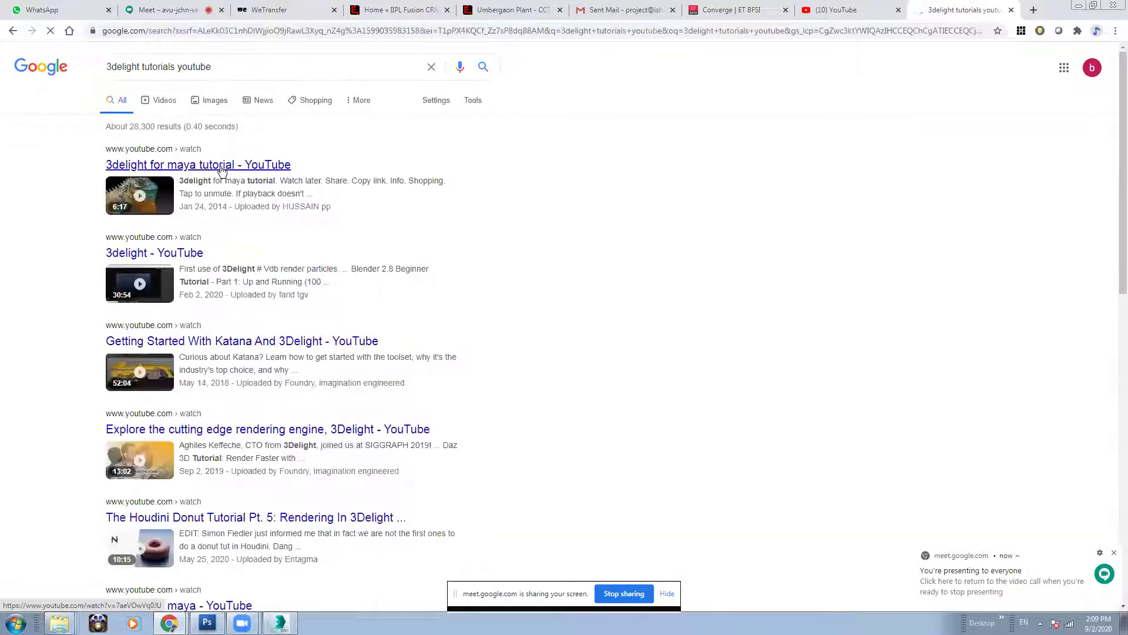
Open the "3delight" YouTube result in its own tab and search YouTube for "3delight tutorials"
{"action": "middle_click", "coordinate": [168, 255]}
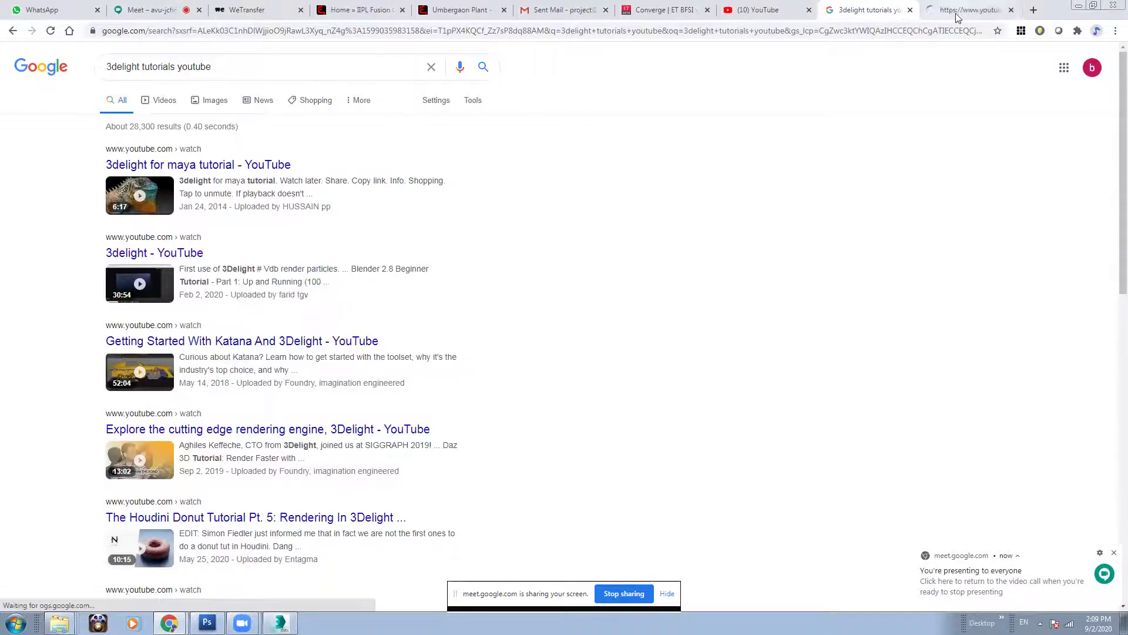
{"action": "left_click", "coordinate": [967, 10]}
{"action": "left_click", "coordinate": [420, 57]}
{"action": "type", "text": "3r"}
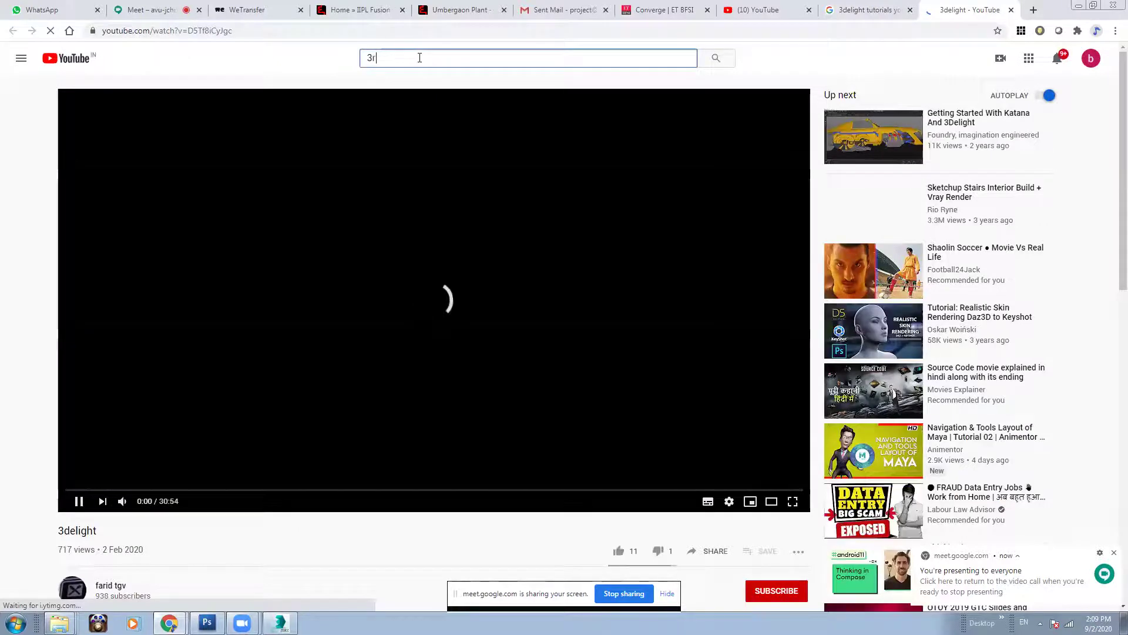
{"action": "key", "text": "BackSpace"}
{"action": "type", "text": "d"}
{"action": "key", "text": "Down"}
{"action": "key", "text": "Return"}
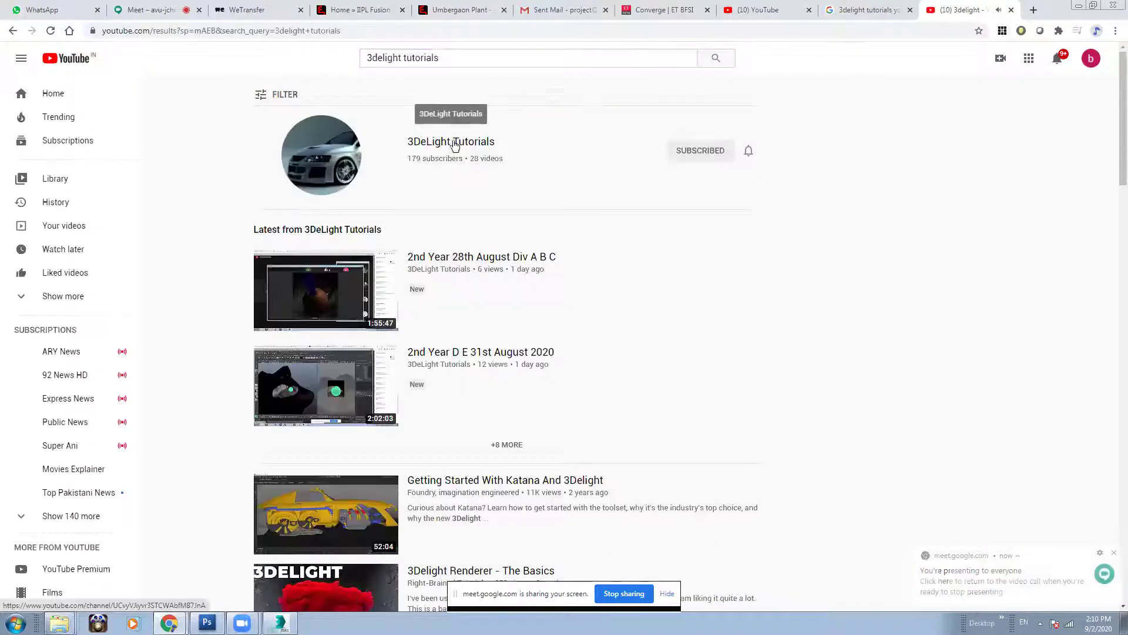
Open the 3DeLight Tutorials channel's list of videos and copy that page's address
{"action": "left_click", "coordinate": [450, 142]}
{"action": "right_click", "coordinate": [264, 34]}
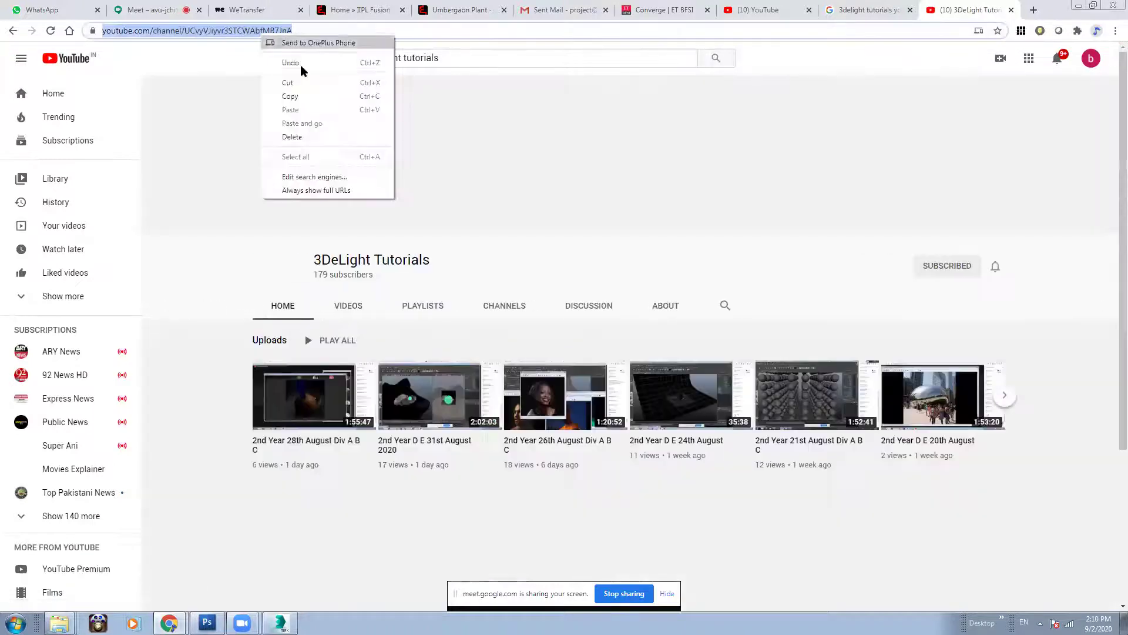
{"action": "left_click", "coordinate": [298, 96]}
{"action": "left_click", "coordinate": [348, 306]}
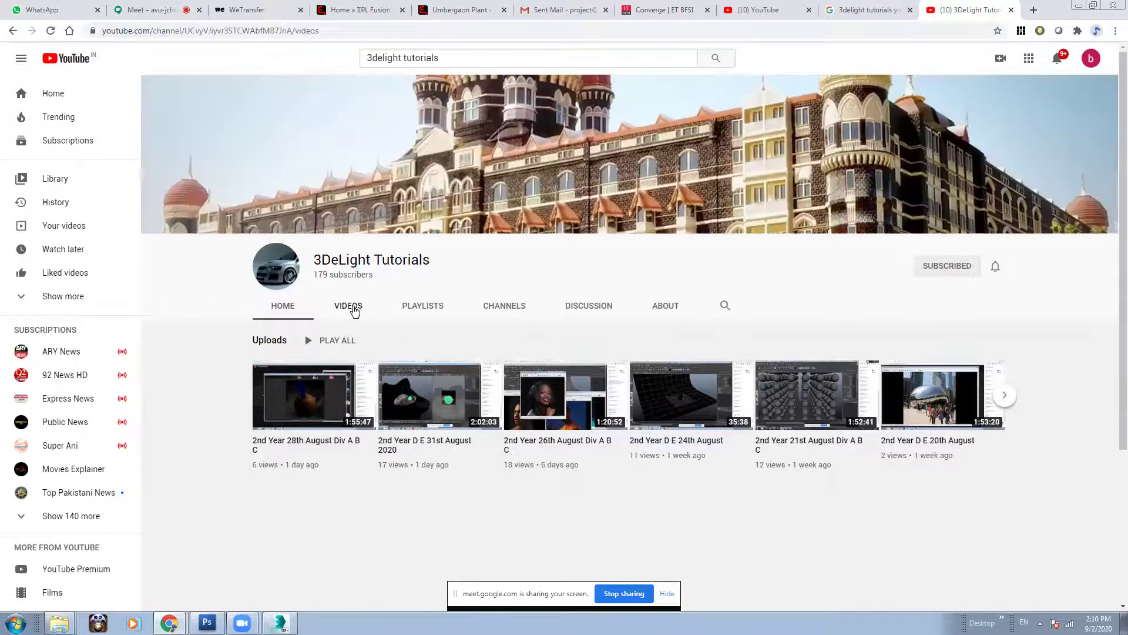
{"action": "right_click", "coordinate": [267, 32]}
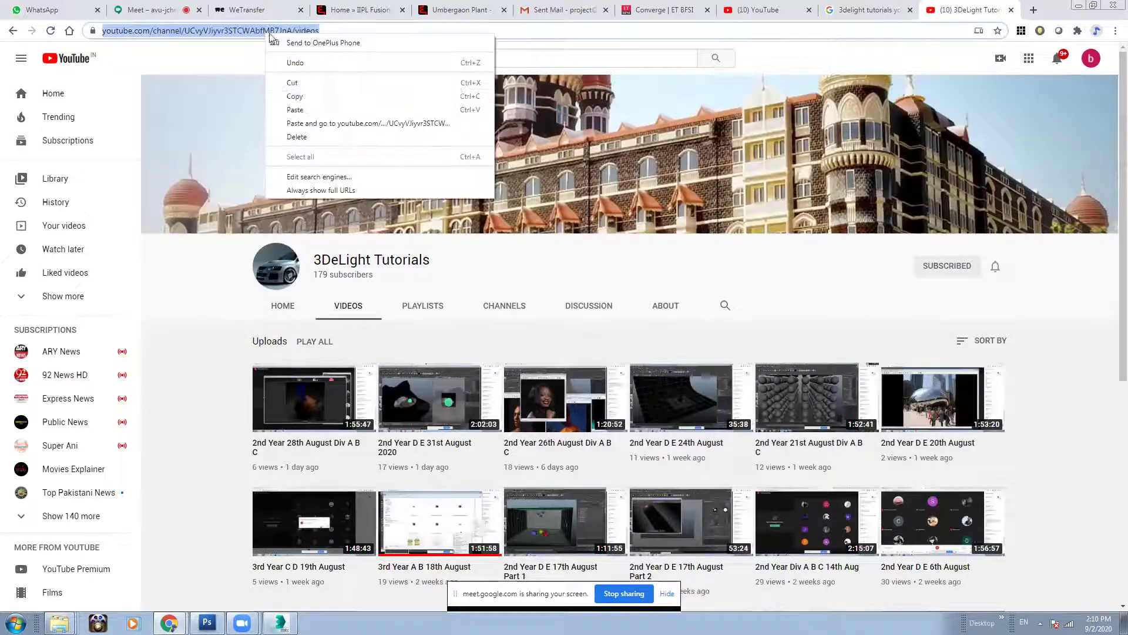
{"action": "left_click", "coordinate": [303, 97]}
Post the copied channel link in the Google Meet chat and admit the person waiting to join
{"action": "left_click", "coordinate": [146, 10]}
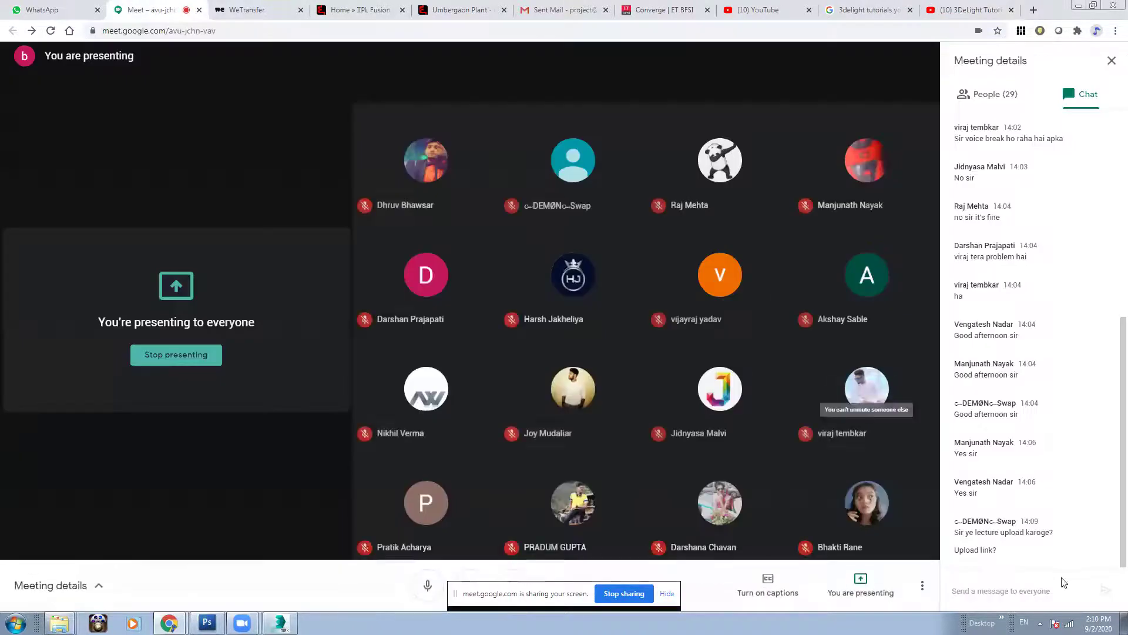
{"action": "left_click", "coordinate": [999, 592]}
{"action": "key", "text": "ctrl+v"}
{"action": "key", "text": "Return"}
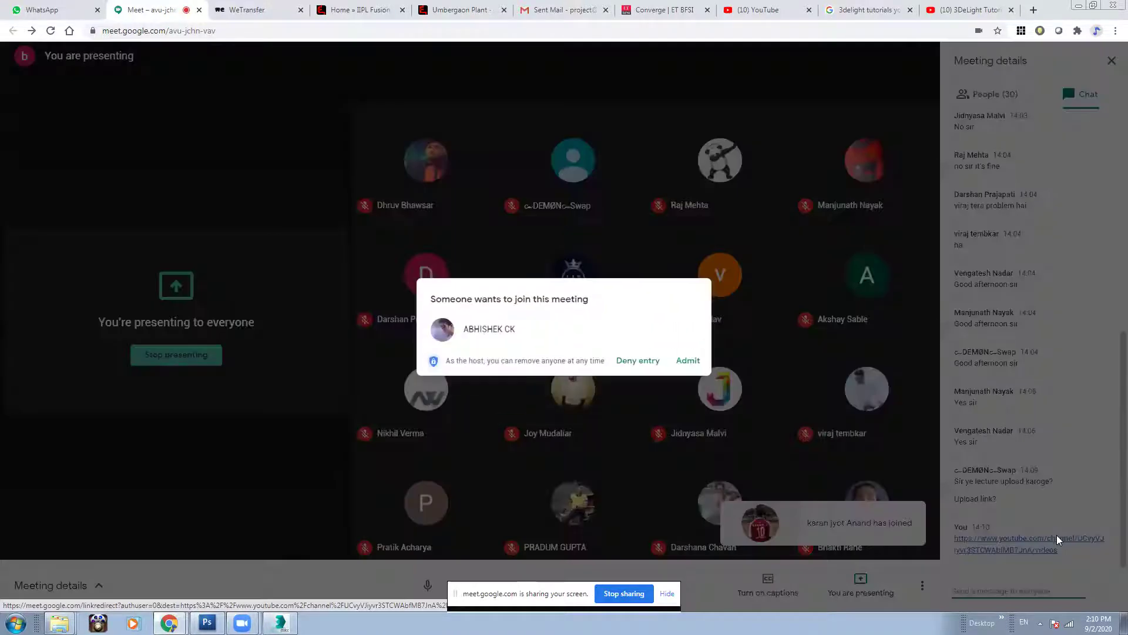
{"action": "left_click", "coordinate": [687, 360]}
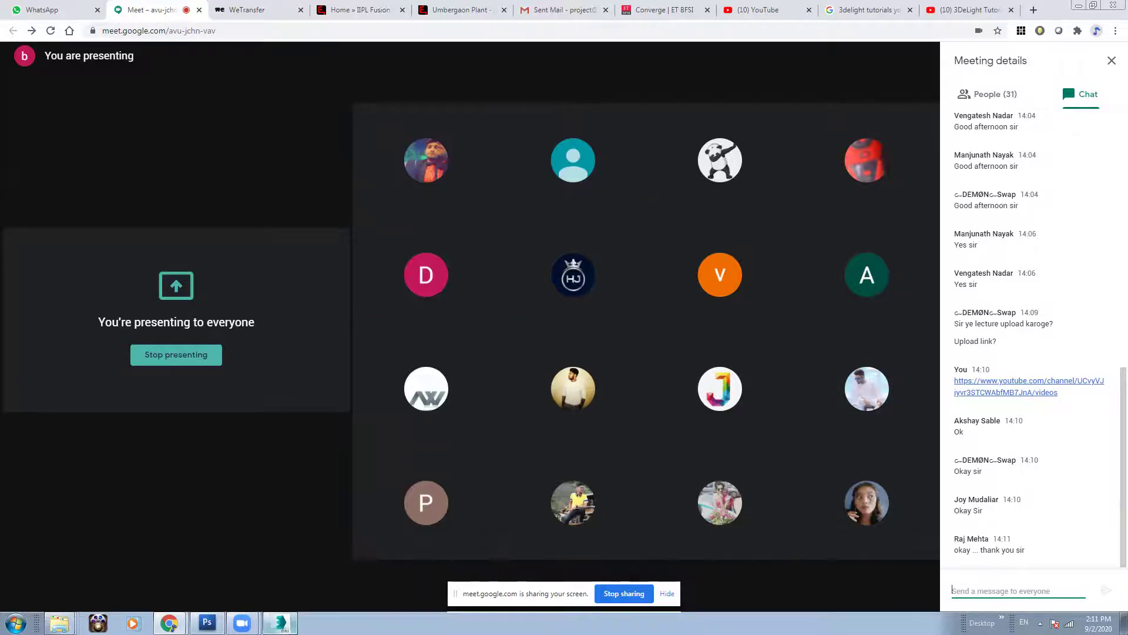
Switch to 3ds Max and show the V-Ray settings of Render Setup, with the whole dialog in view
{"action": "left_click", "coordinate": [279, 622]}
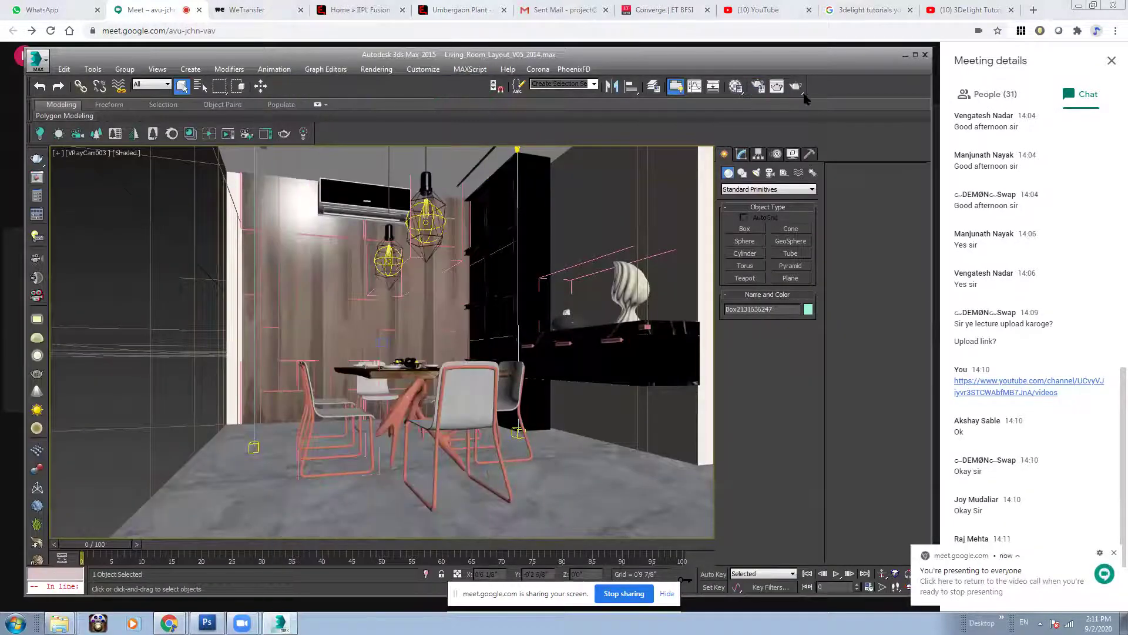
{"action": "key", "text": "F10"}
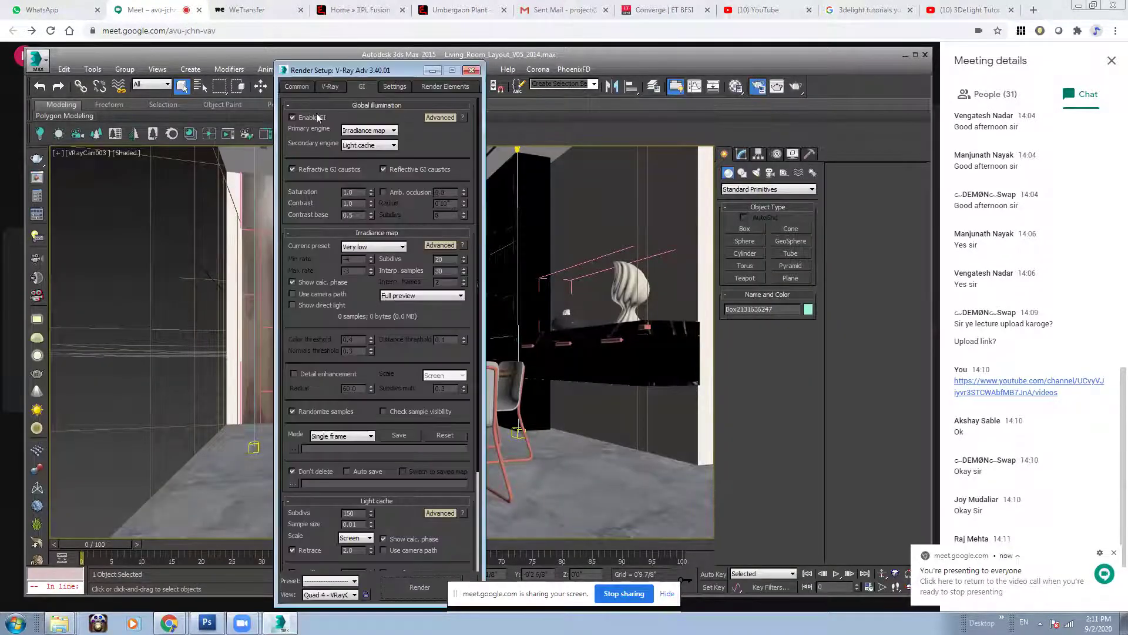
{"action": "left_click_drag", "start_coordinate": [368, 70], "coordinate": [645, 97]}
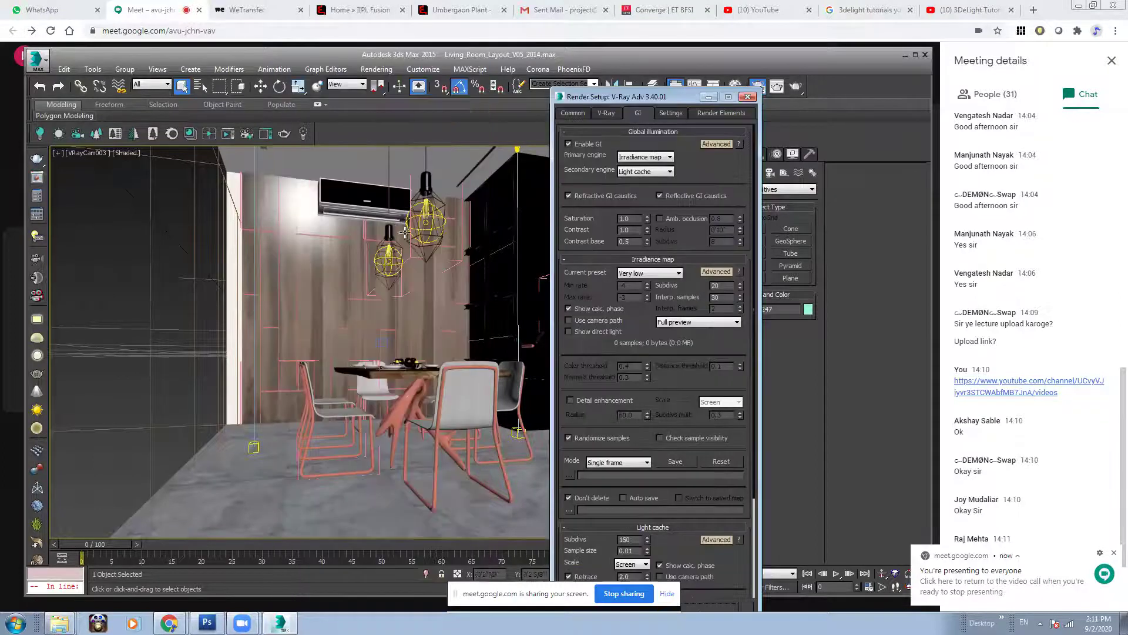
{"action": "left_click", "coordinate": [607, 113]}
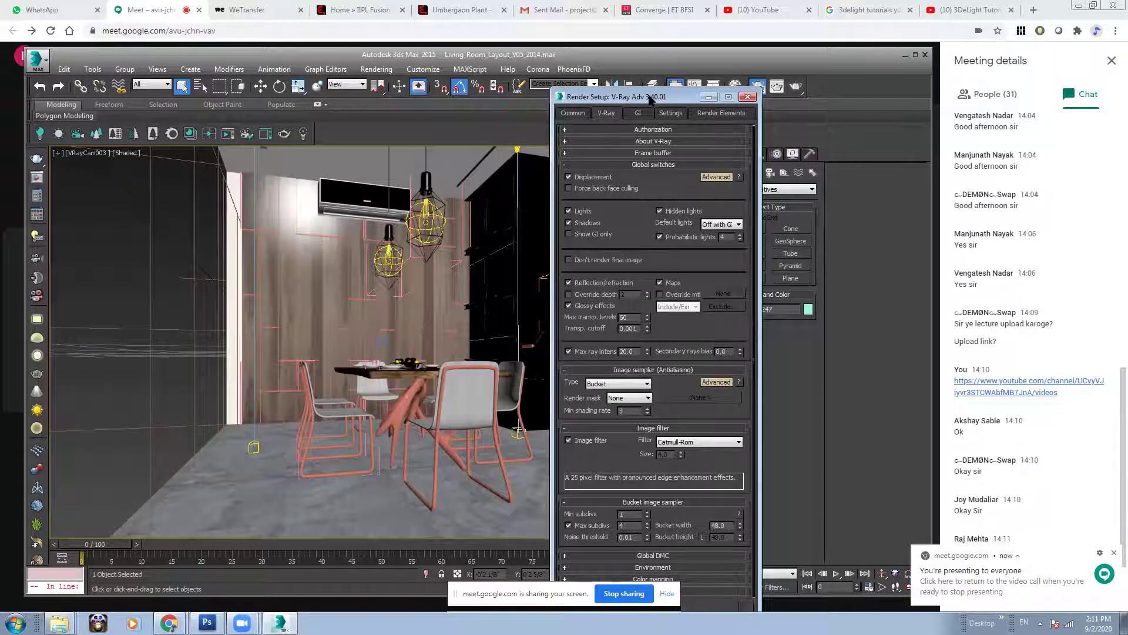
{"action": "left_click_drag", "start_coordinate": [651, 98], "coordinate": [511, 33]}
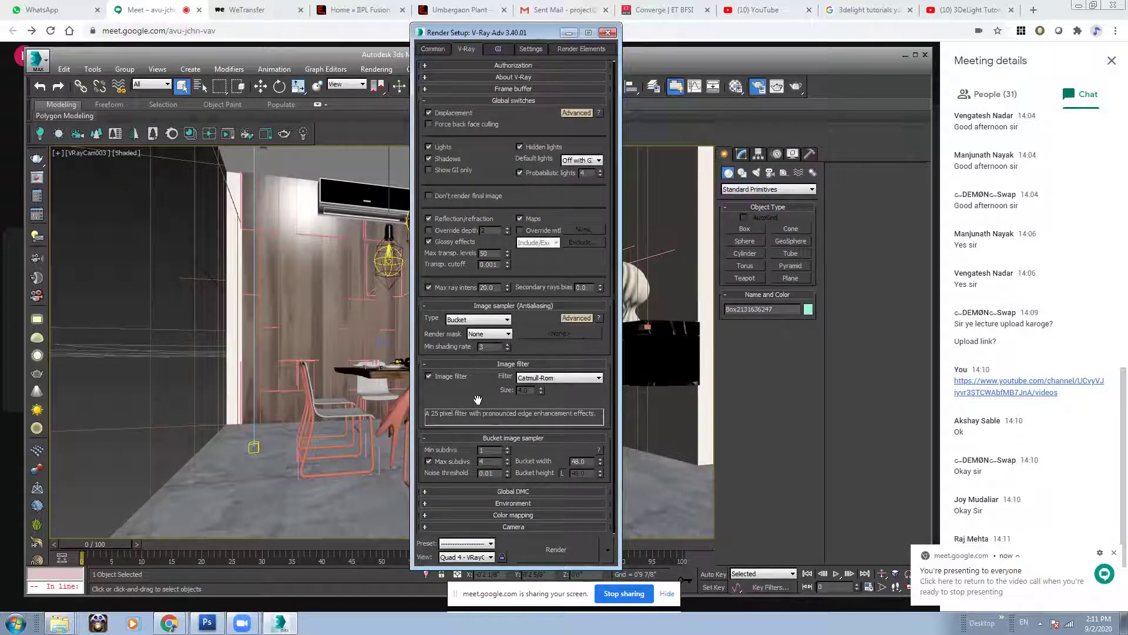
Expand the Global DMC, Environment and Color mapping settings and enable Lock noise pattern
{"action": "left_click", "coordinate": [513, 491]}
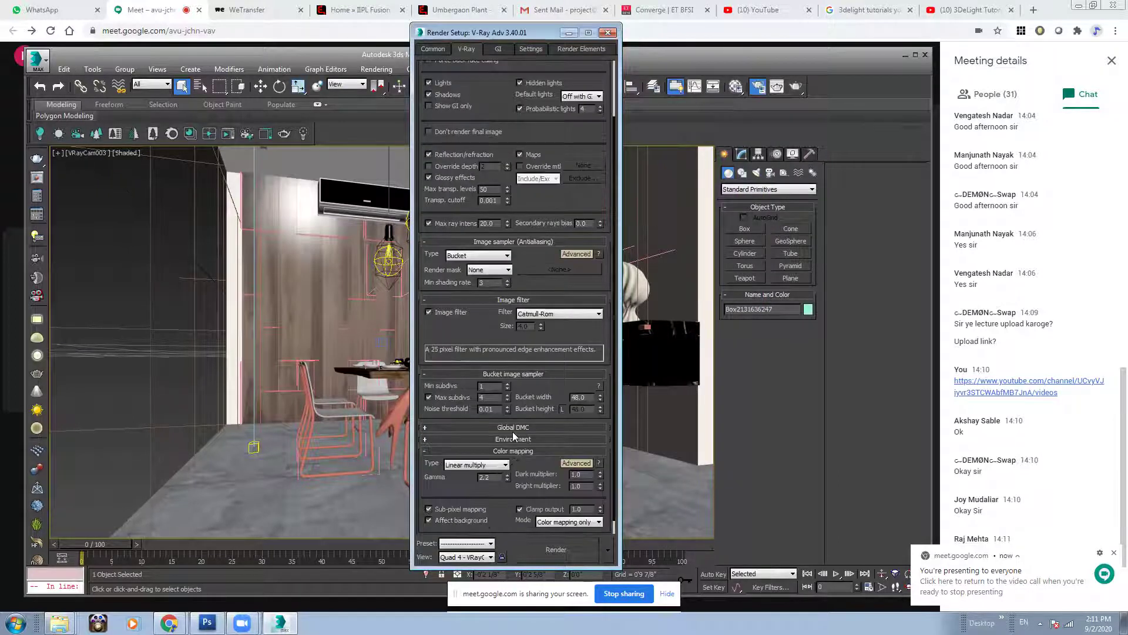
{"action": "left_click", "coordinate": [512, 432]}
{"action": "scroll", "coordinate": [527, 403], "scroll_direction": "down", "scroll_amount": 3}
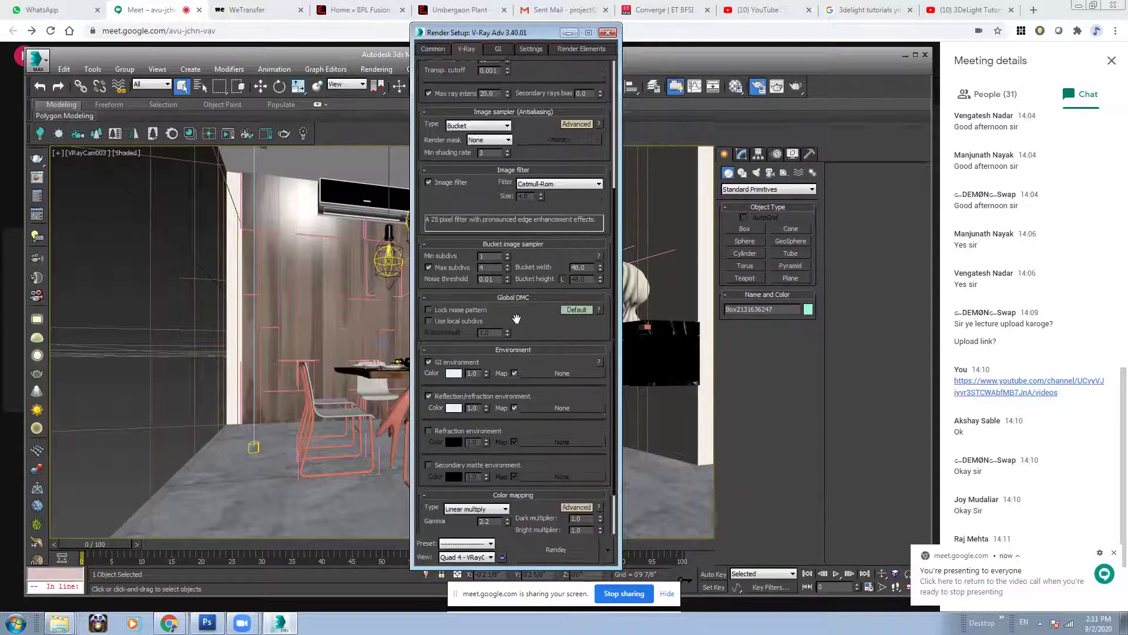
{"action": "left_click", "coordinate": [474, 311]}
Set the color mapping type to Reinhard
{"action": "scroll", "coordinate": [554, 333], "scroll_direction": "down", "scroll_amount": 2}
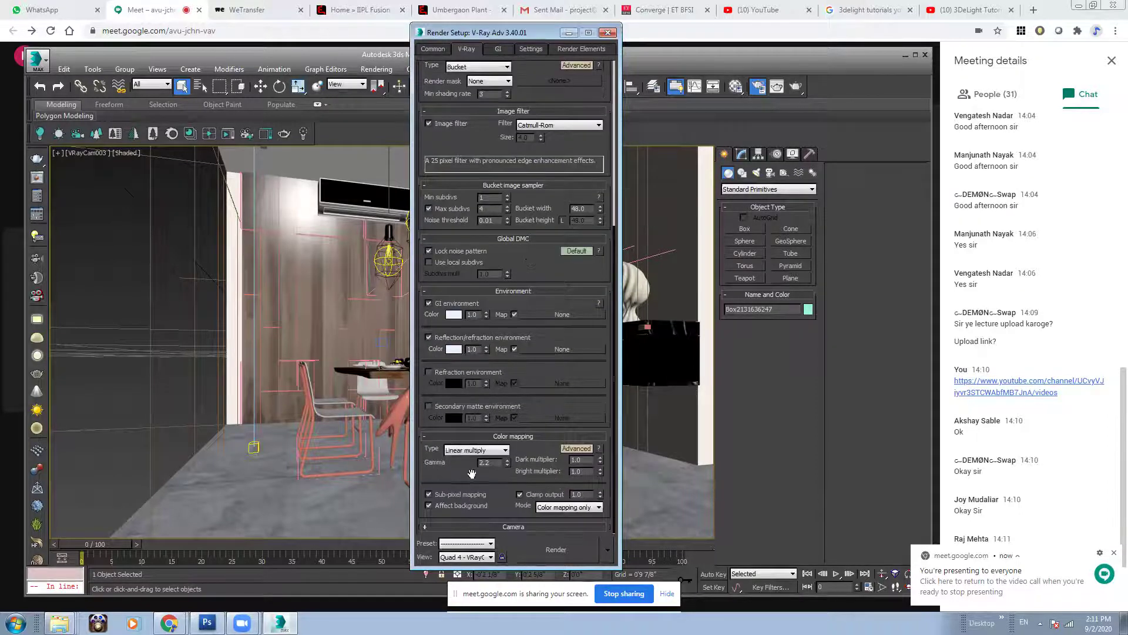
{"action": "left_click", "coordinate": [492, 450]}
{"action": "left_click", "coordinate": [468, 508]}
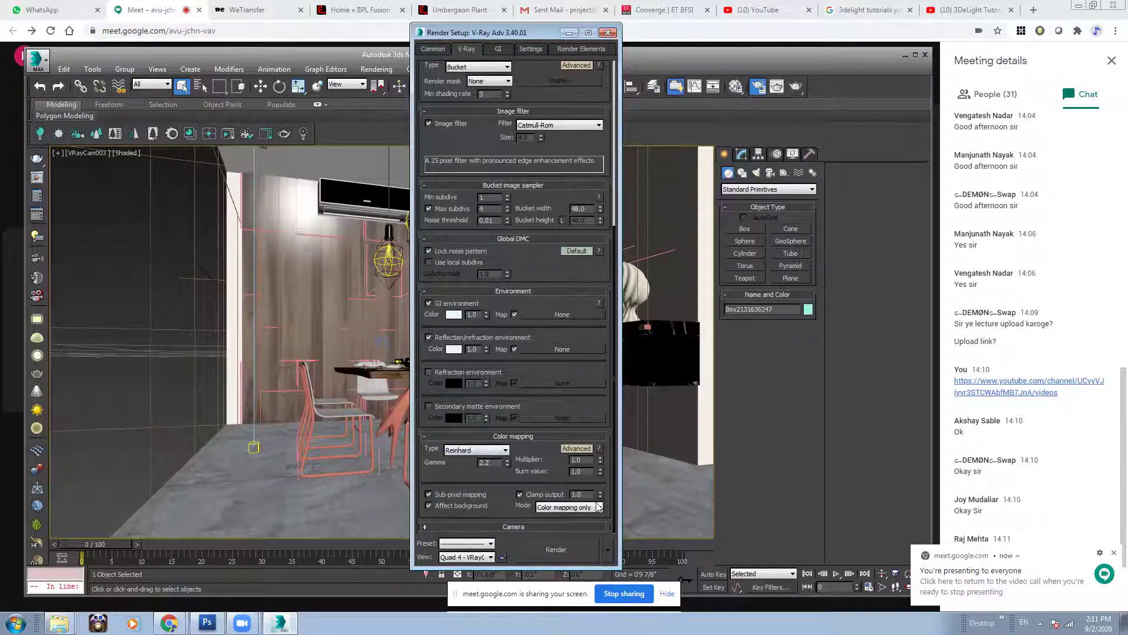
{"action": "scroll", "coordinate": [518, 514], "scroll_direction": "down", "scroll_amount": 3}
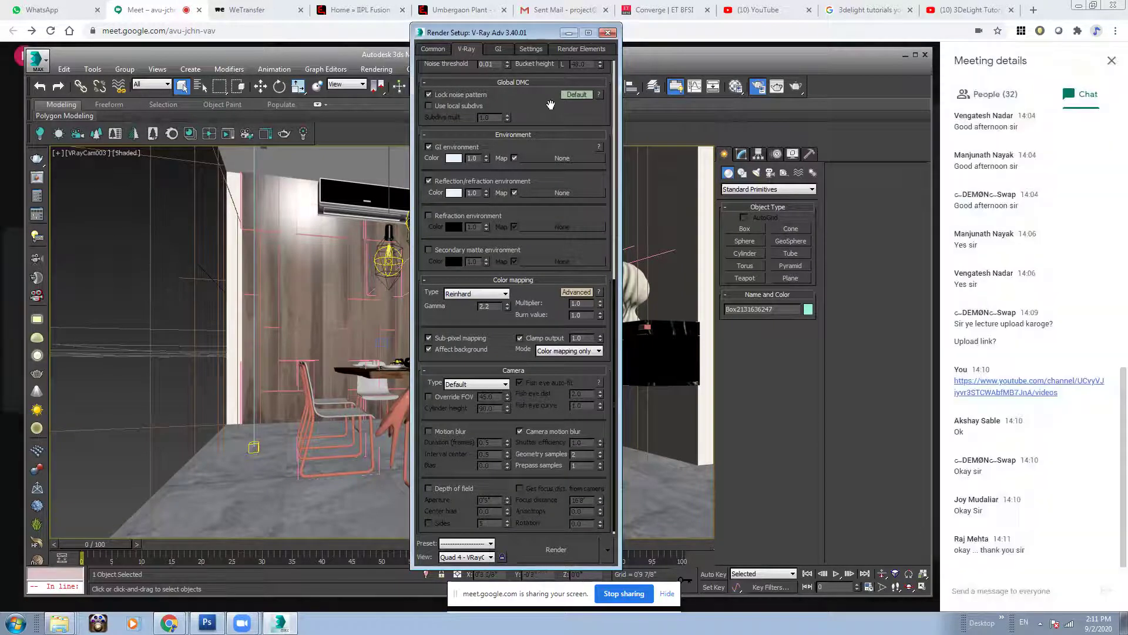
Check the irradiance map and light cache settings, move Render Setup clear of the viewport and render the camera view
{"action": "scroll", "coordinate": [435, 84], "scroll_direction": "up", "scroll_amount": 8}
{"action": "left_click", "coordinate": [498, 48]}
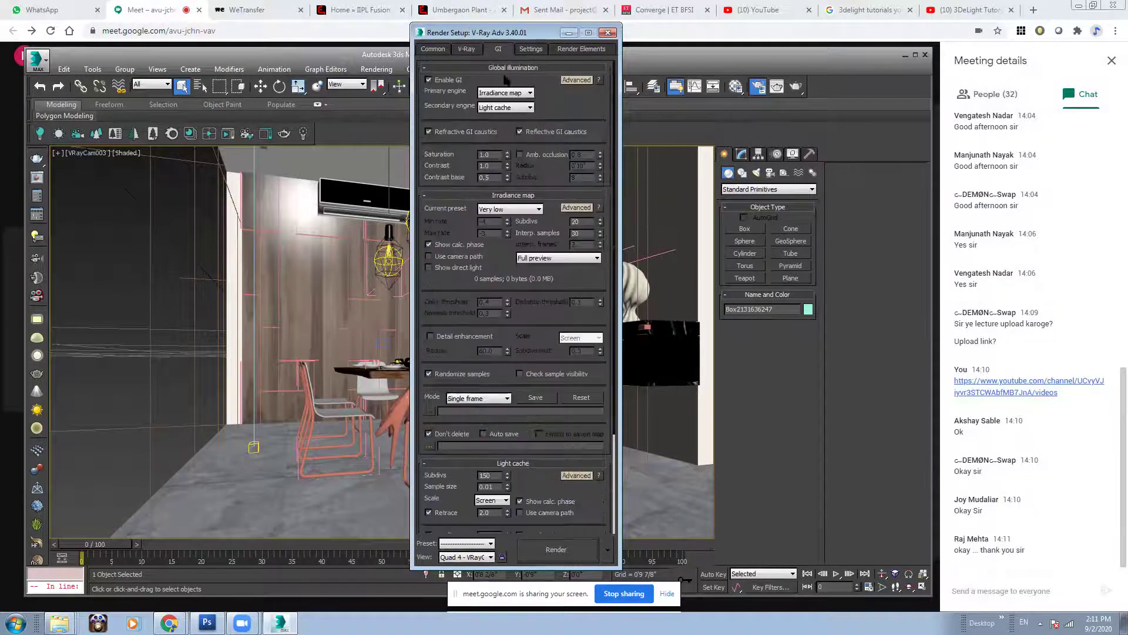
{"action": "scroll", "coordinate": [477, 304], "scroll_direction": "down", "scroll_amount": 3}
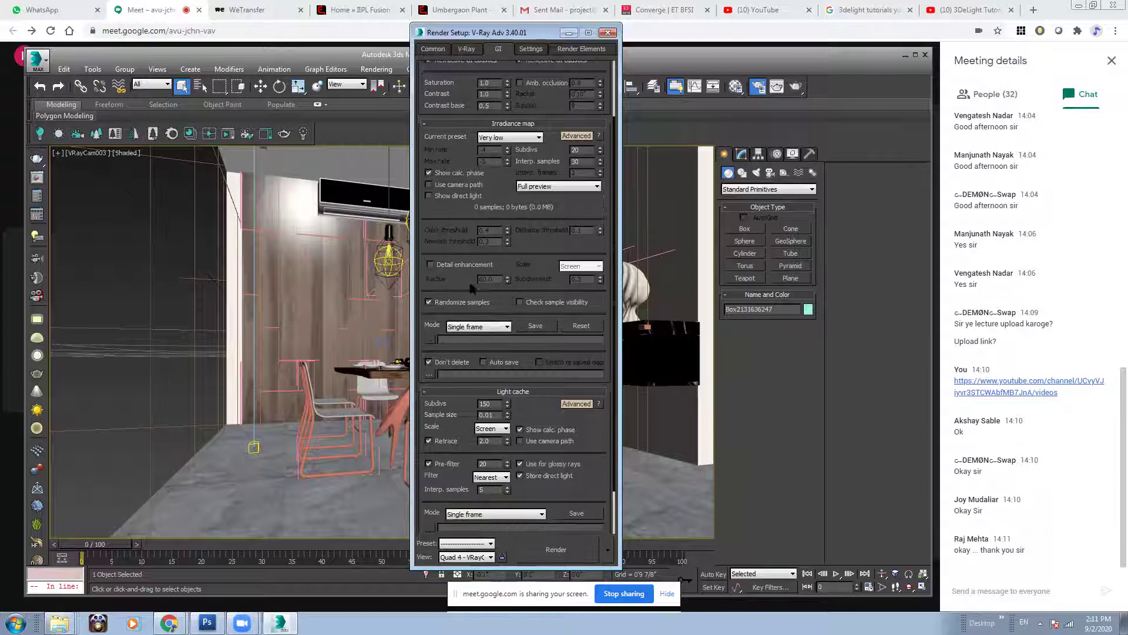
{"action": "scroll", "coordinate": [539, 274], "scroll_direction": "up", "scroll_amount": 2}
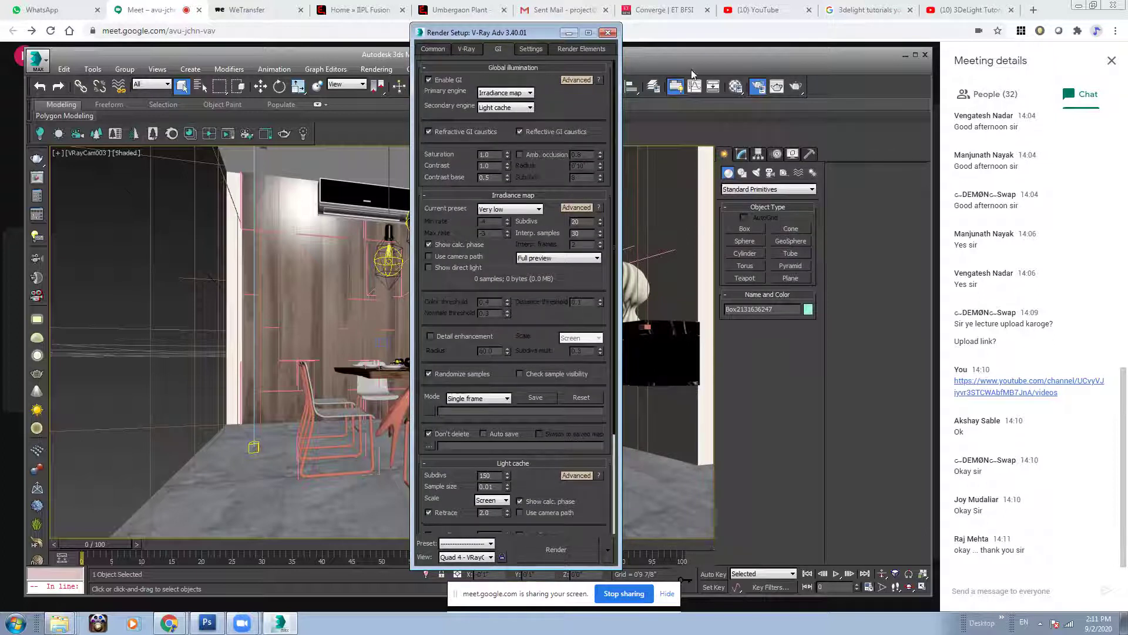
{"action": "left_click_drag", "start_coordinate": [532, 33], "coordinate": [142, 36]}
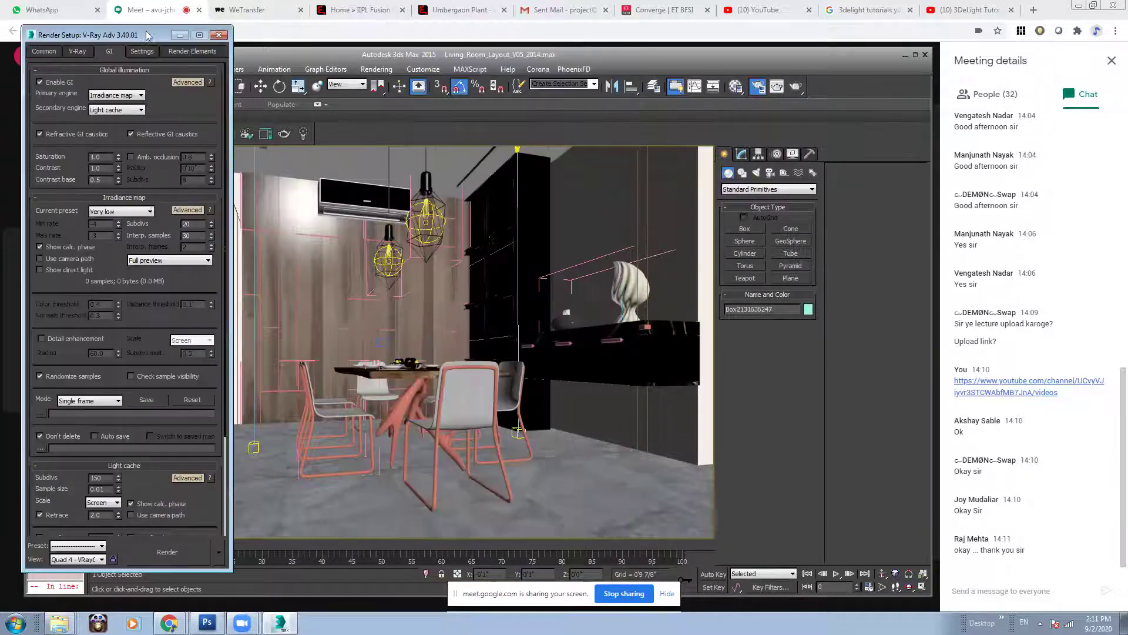
{"action": "left_click", "coordinate": [795, 87]}
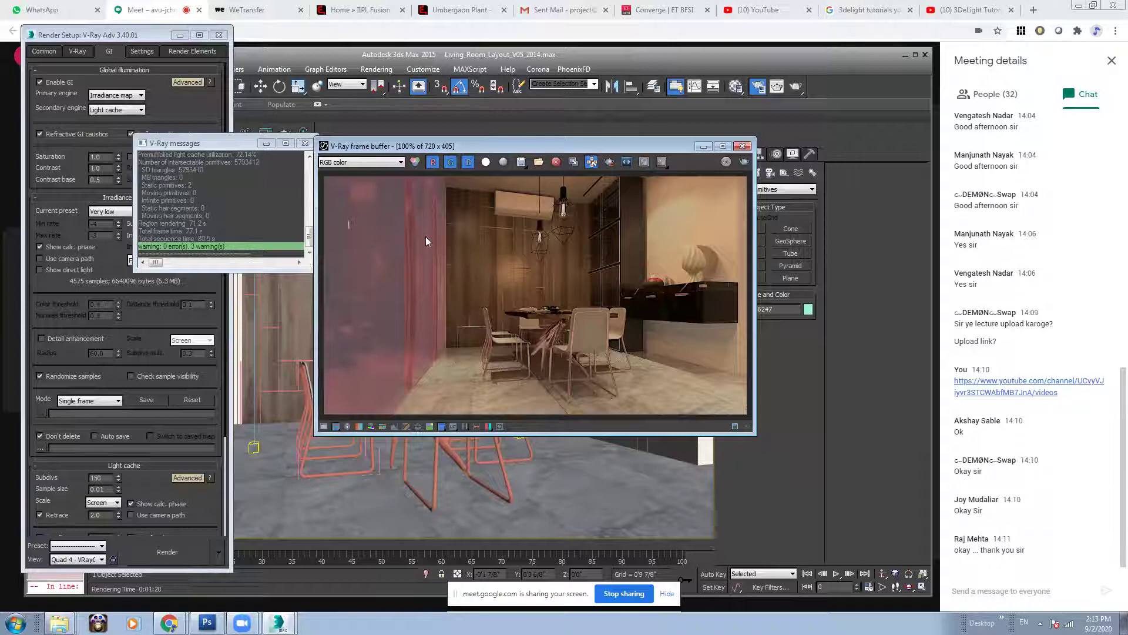
Open the V-Ray frame buffer's render history and remove both saved entries, the living room layout and Evo_Vatican.max
{"action": "left_click", "coordinate": [320, 235]}
{"action": "left_click", "coordinate": [239, 203]}
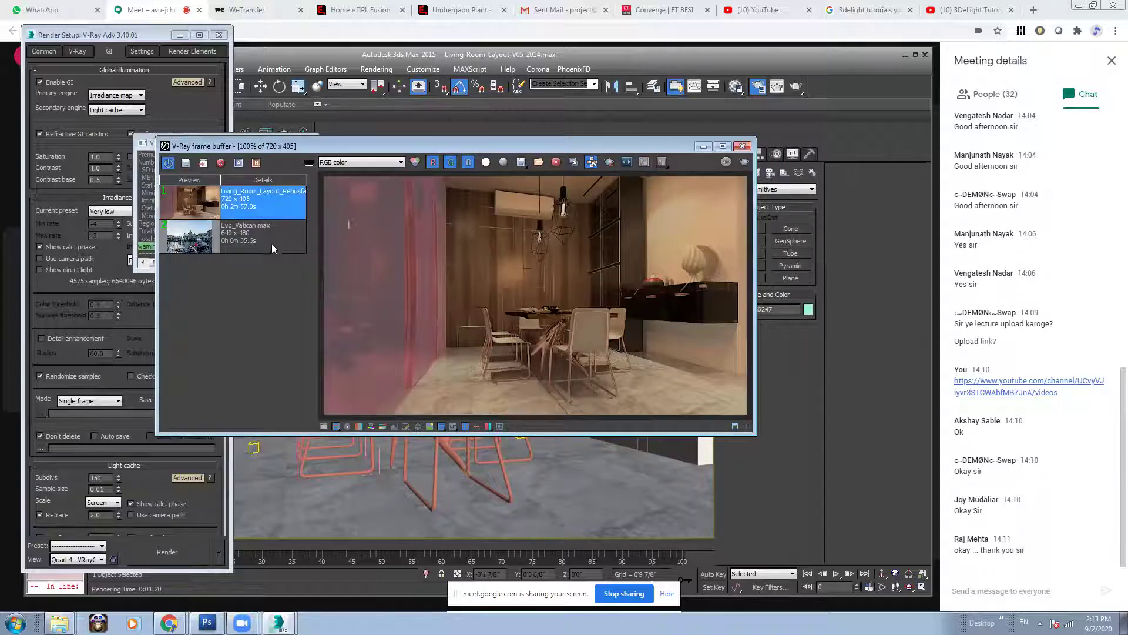
{"action": "left_click", "coordinate": [267, 239], "text": "ctrl"}
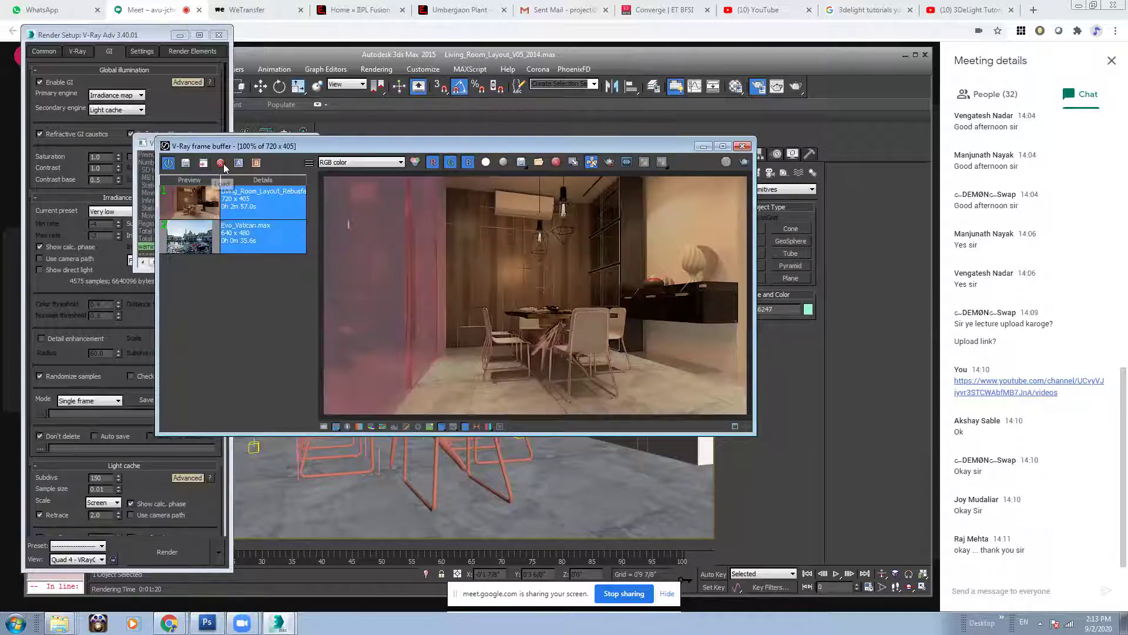
{"action": "left_click", "coordinate": [222, 163]}
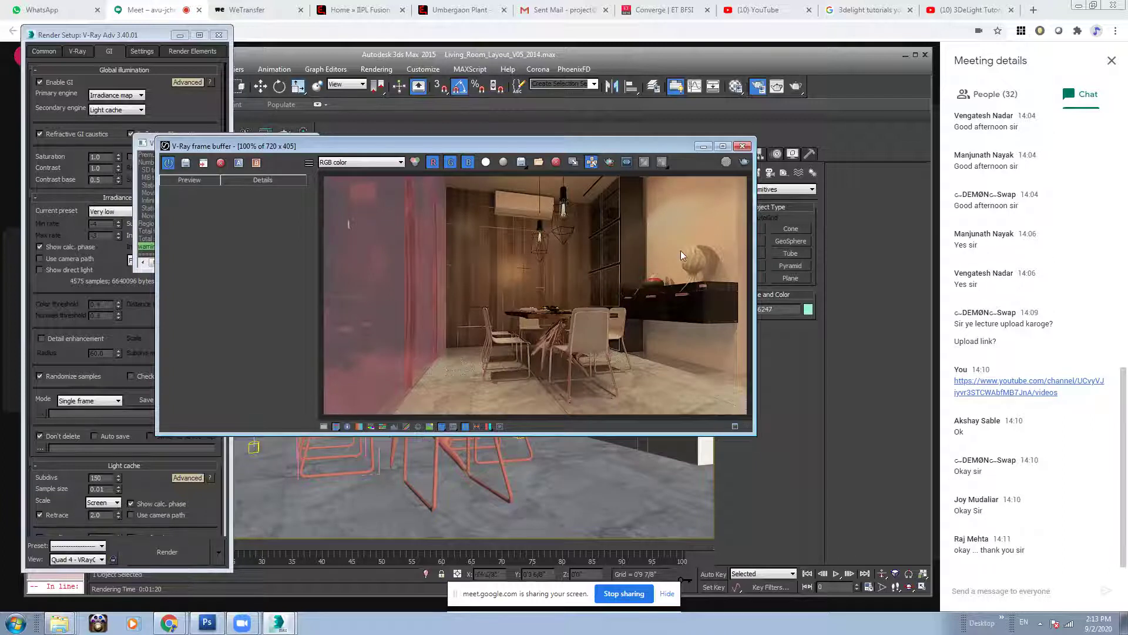
Save the current render to the frame buffer history, select its entry and shift the frame buffer aside
{"action": "left_click", "coordinate": [185, 163]}
{"action": "left_click", "coordinate": [253, 217]}
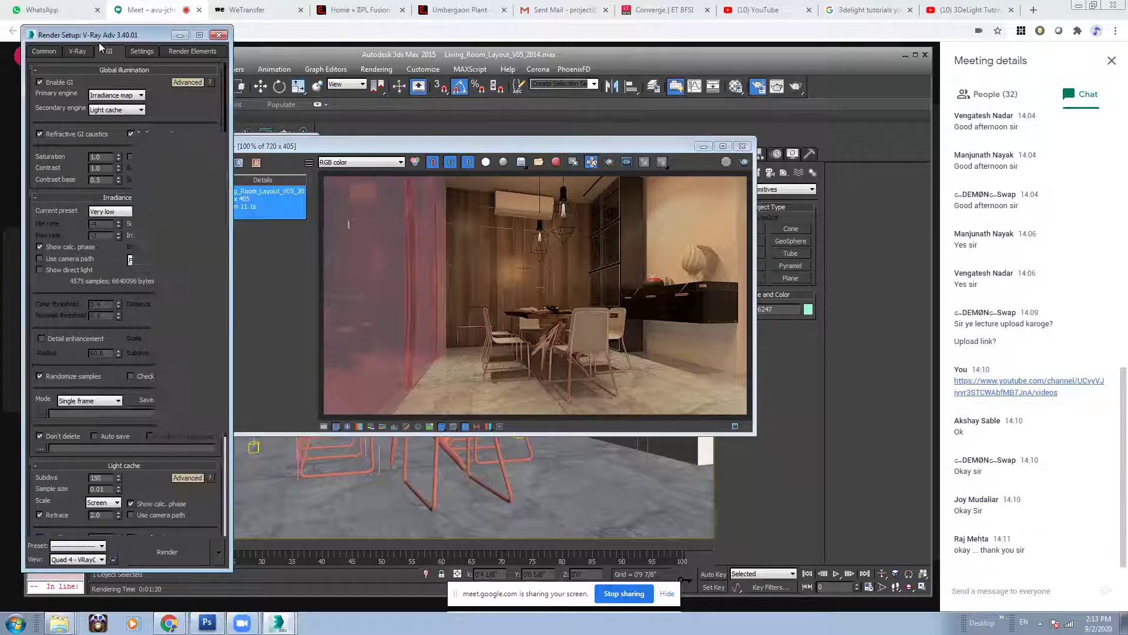
{"action": "left_click_drag", "start_coordinate": [341, 147], "coordinate": [372, 150]}
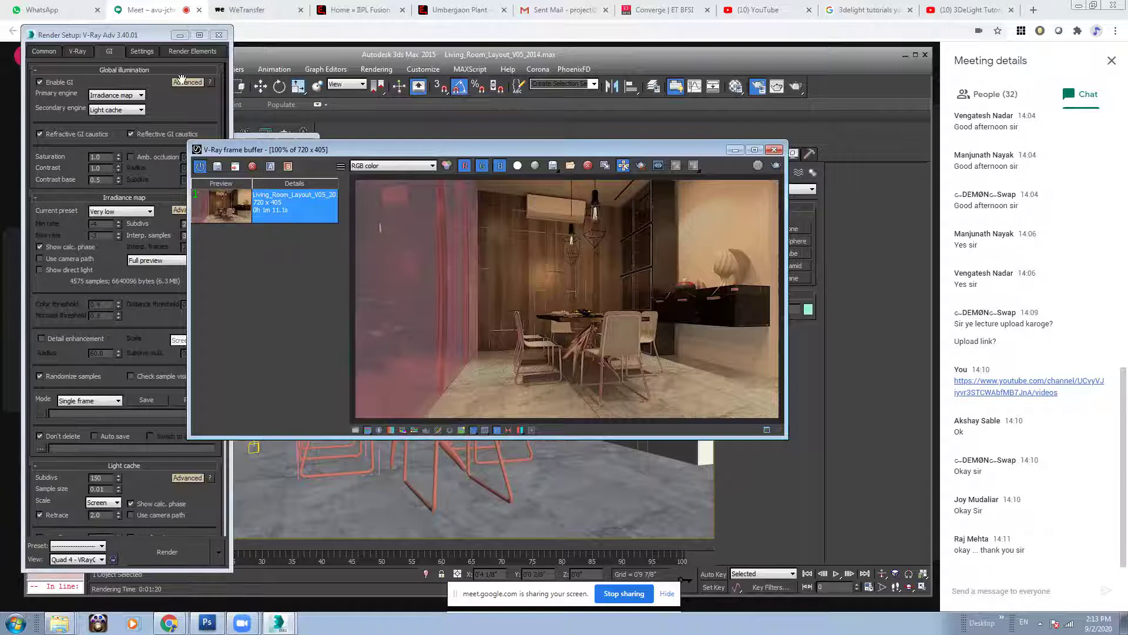
Bring Render Setup forward, show the V-Ray global switches and image sampler settings, and render the camera view again from the frame buffer
{"action": "left_click", "coordinate": [117, 65]}
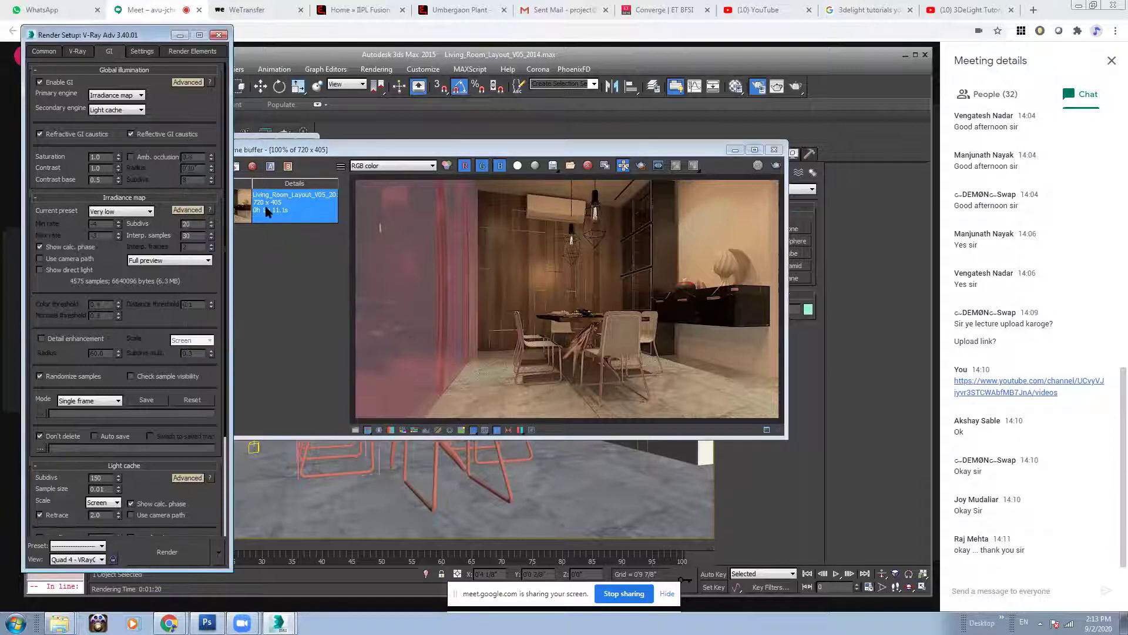
{"action": "left_click_drag", "start_coordinate": [139, 36], "coordinate": [159, 34]}
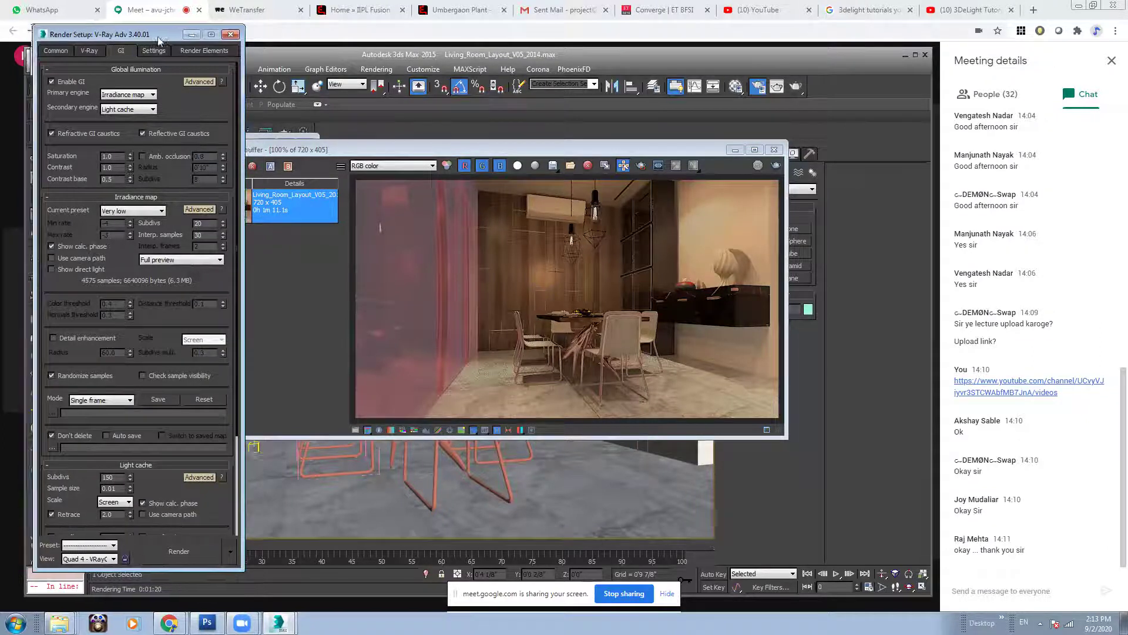
{"action": "left_click", "coordinate": [98, 50]}
{"action": "left_click", "coordinate": [475, 244]}
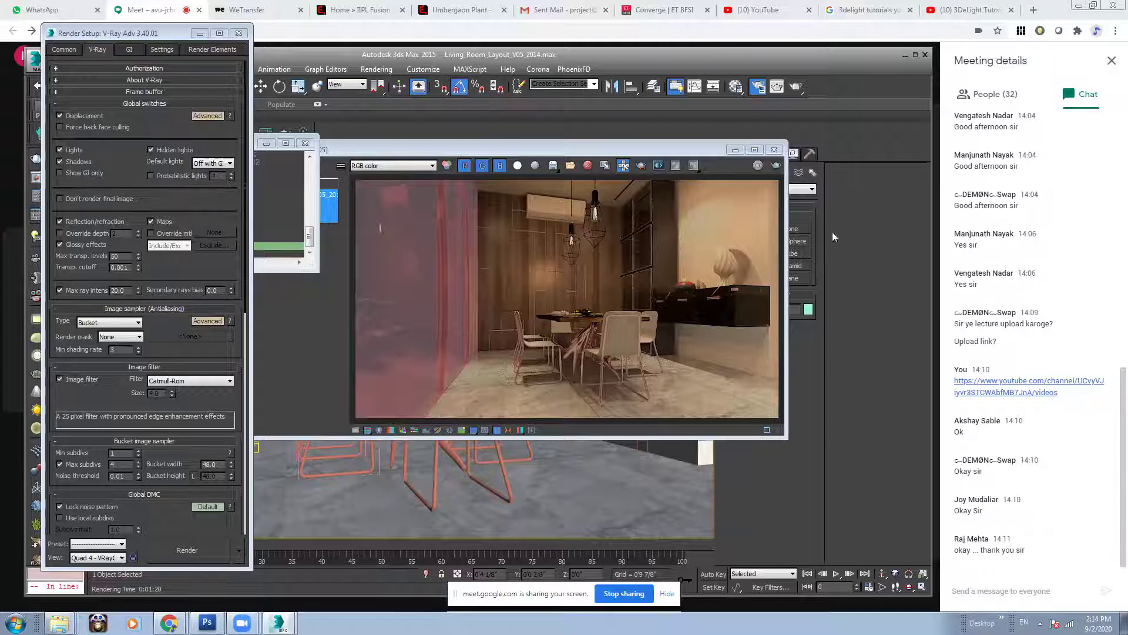
{"action": "left_click", "coordinate": [775, 169]}
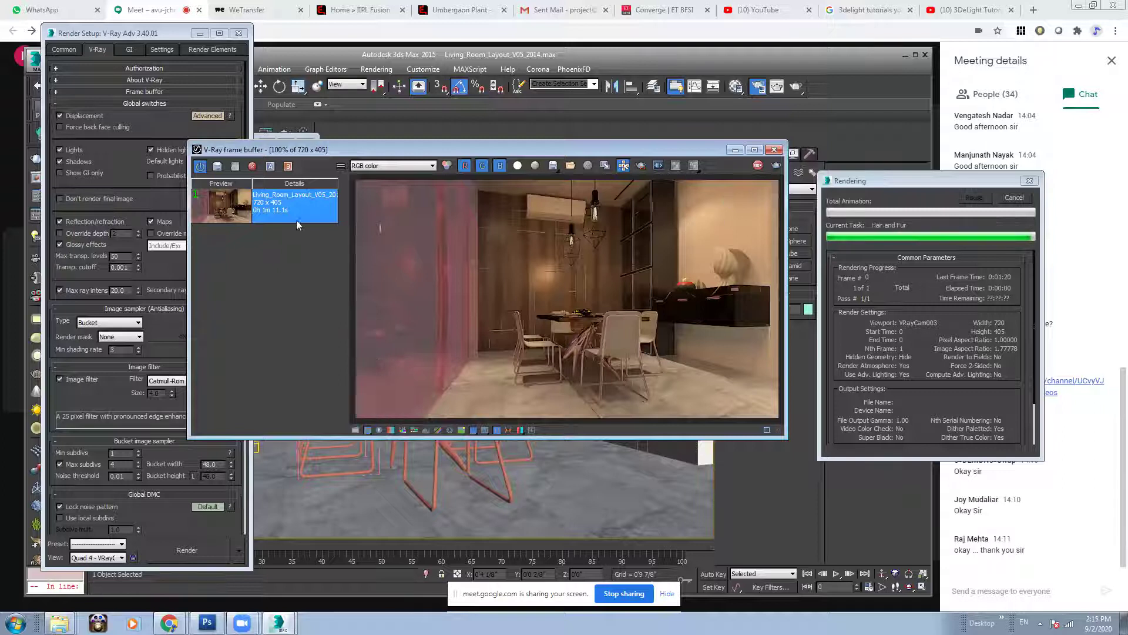
Save the new render to the frame buffer history and view both saved renders in turn
{"action": "left_click", "coordinate": [218, 168]}
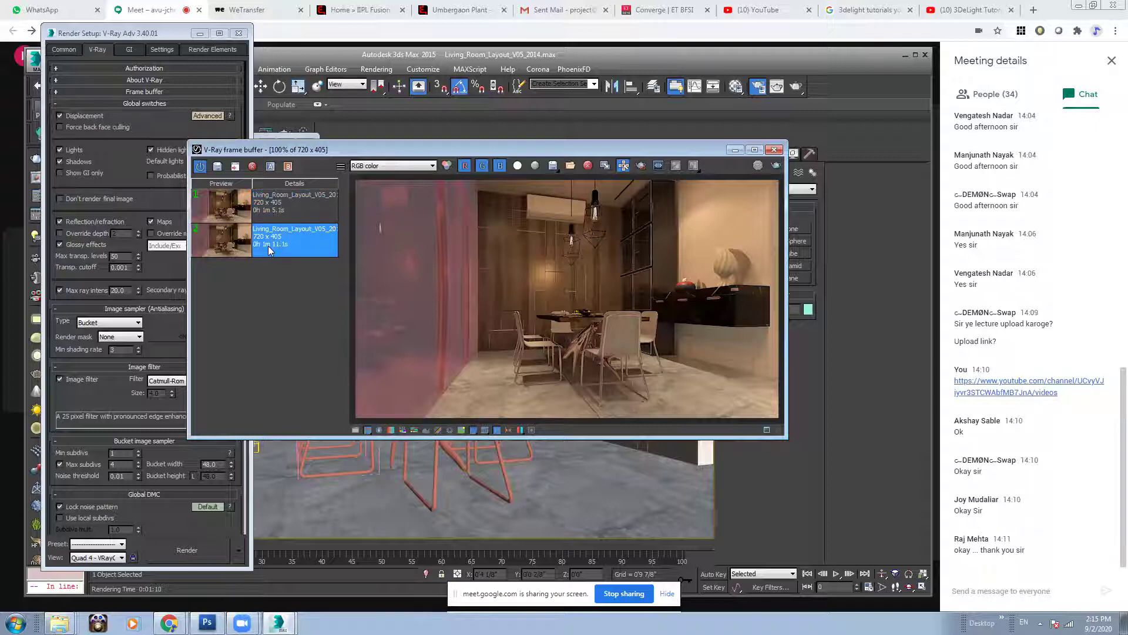
{"action": "left_click", "coordinate": [264, 203]}
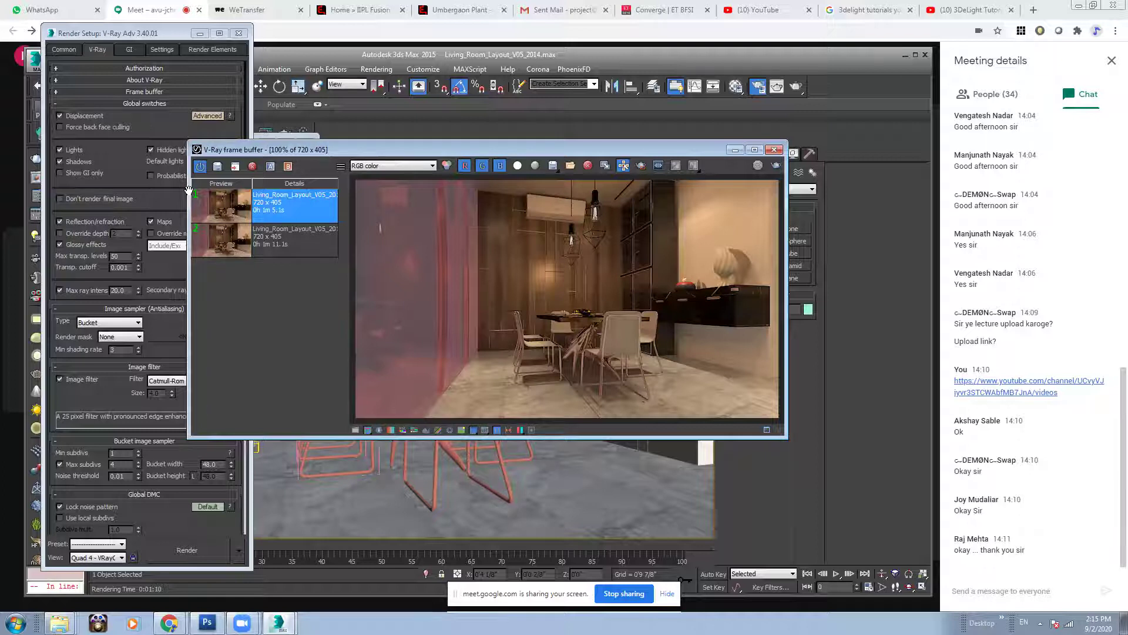
{"action": "left_click_drag", "start_coordinate": [292, 155], "coordinate": [325, 155]}
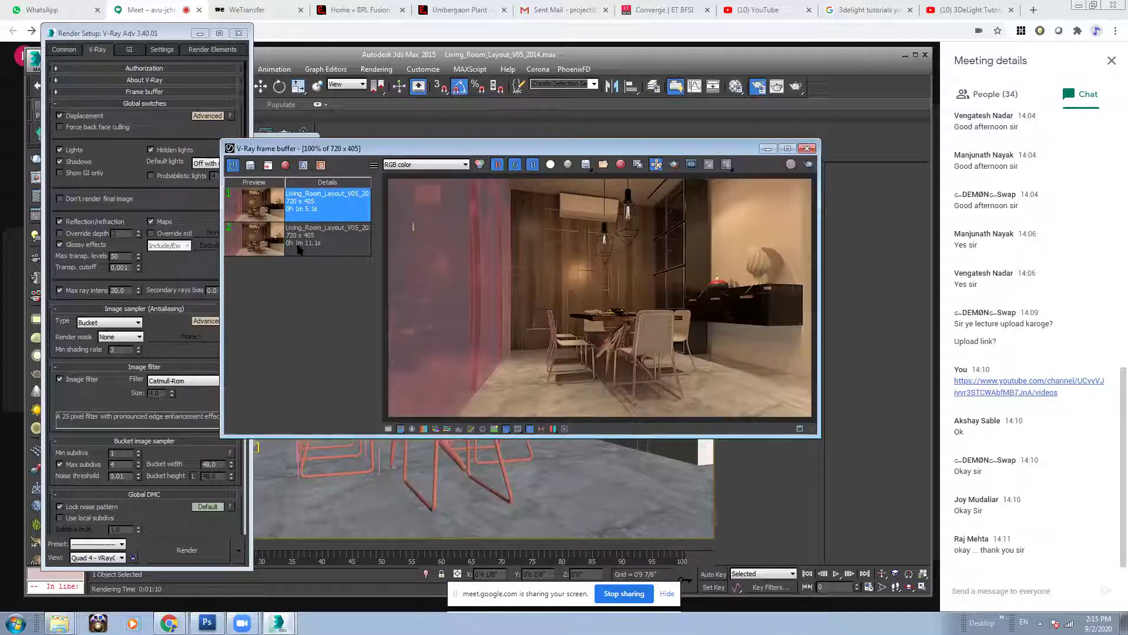
{"action": "left_click", "coordinate": [300, 250]}
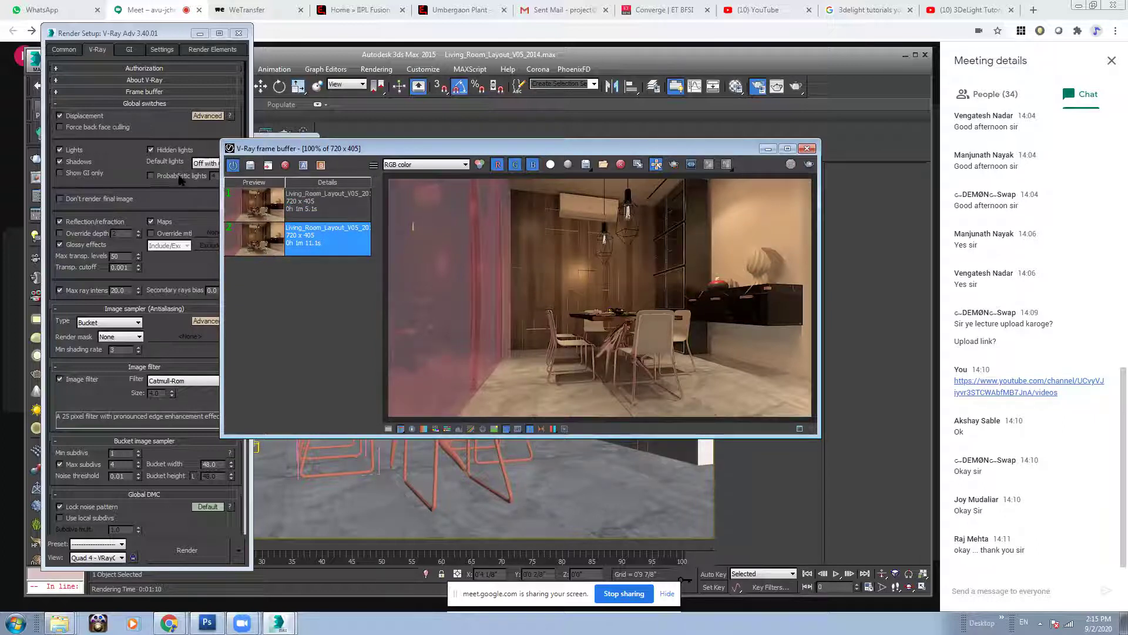
Set the older saved render as A and the newest as B for comparison, and enlarge the frame buffer
{"action": "left_click", "coordinate": [304, 165]}
{"action": "left_click", "coordinate": [328, 201]}
{"action": "left_click", "coordinate": [321, 165]}
{"action": "left_click_drag", "start_coordinate": [600, 176], "coordinate": [827, 228]}
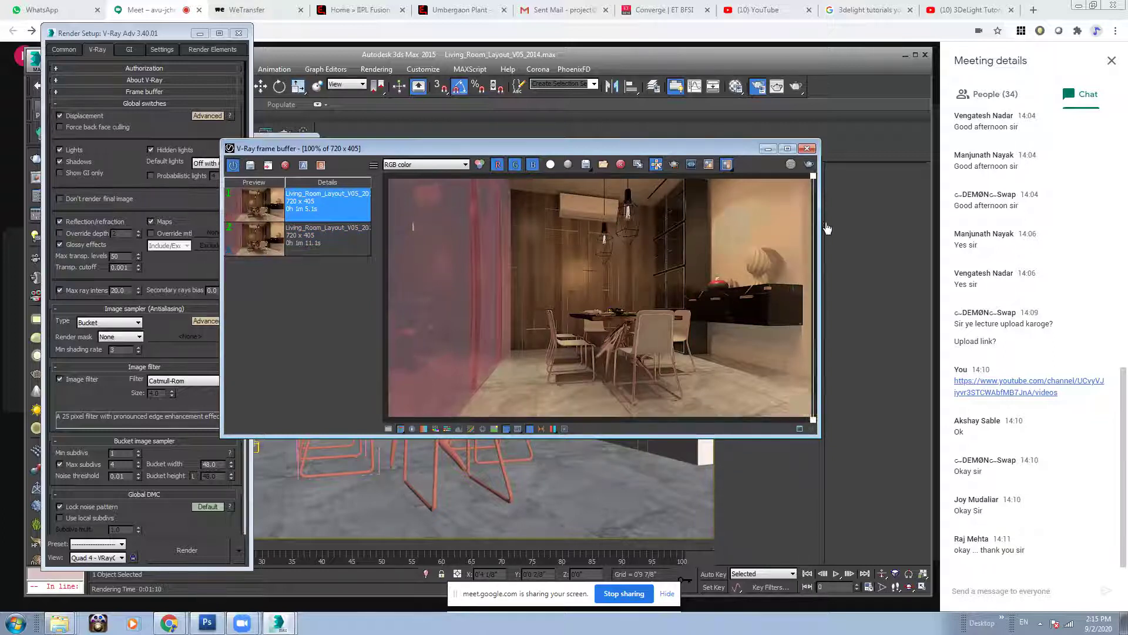
{"action": "left_click_drag", "start_coordinate": [819, 438], "coordinate": [928, 519]}
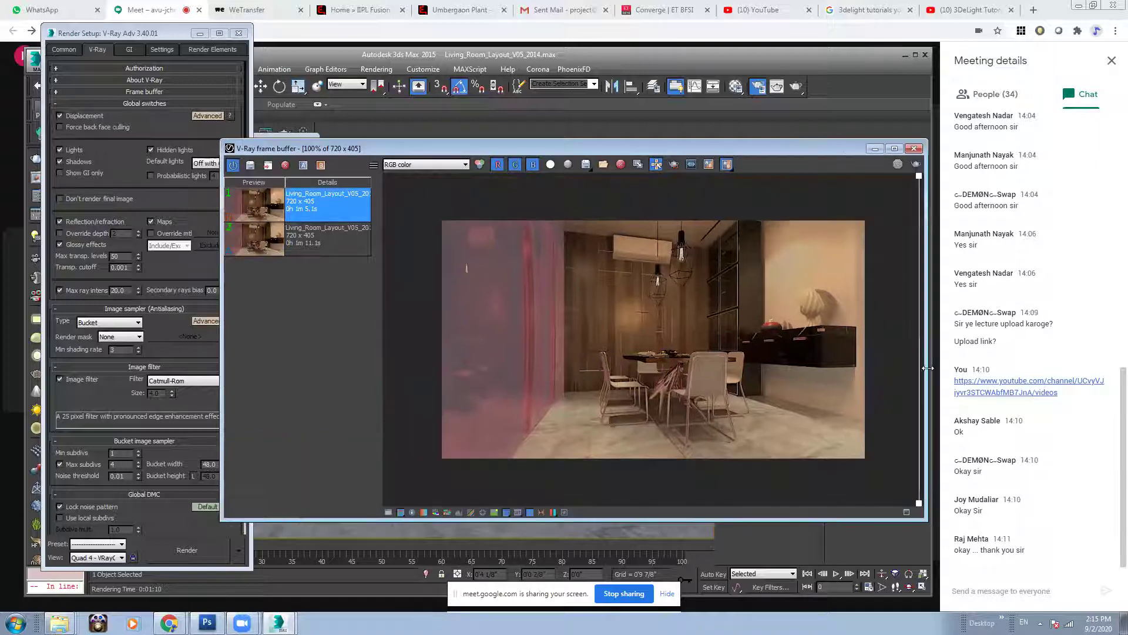
Compare the noise in the A and B renders up close on the vase wall, the pendant lamps and the wood panelling
{"action": "left_click_drag", "start_coordinate": [918, 177], "coordinate": [827, 257]}
{"action": "scroll", "coordinate": [858, 262], "scroll_direction": "up", "scroll_amount": 2}
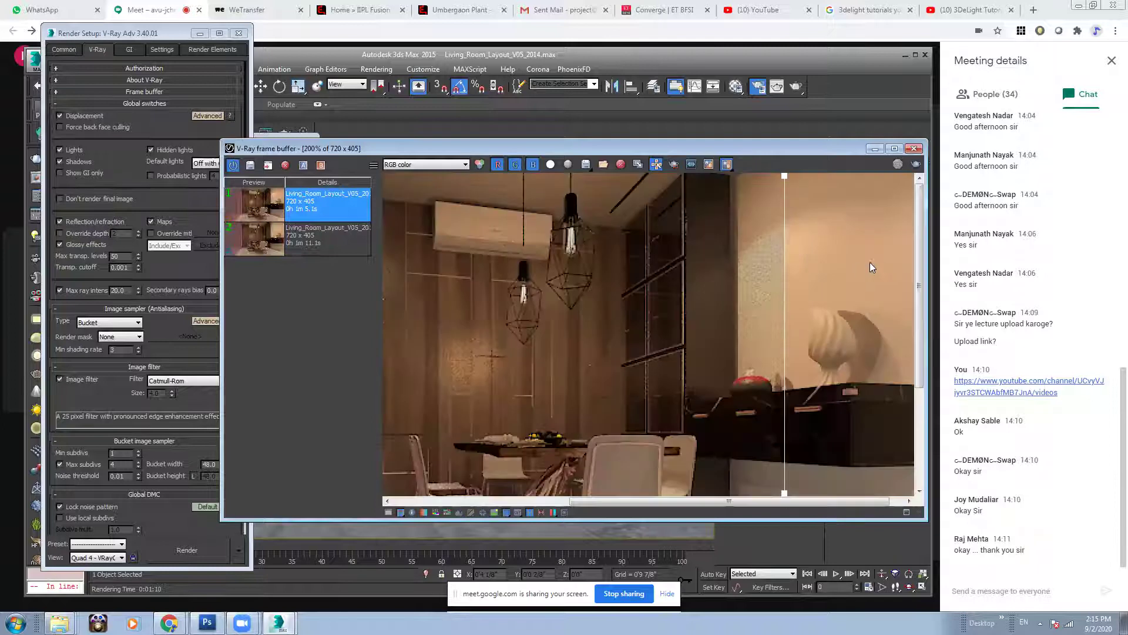
{"action": "left_click_drag", "start_coordinate": [786, 181], "coordinate": [887, 180]}
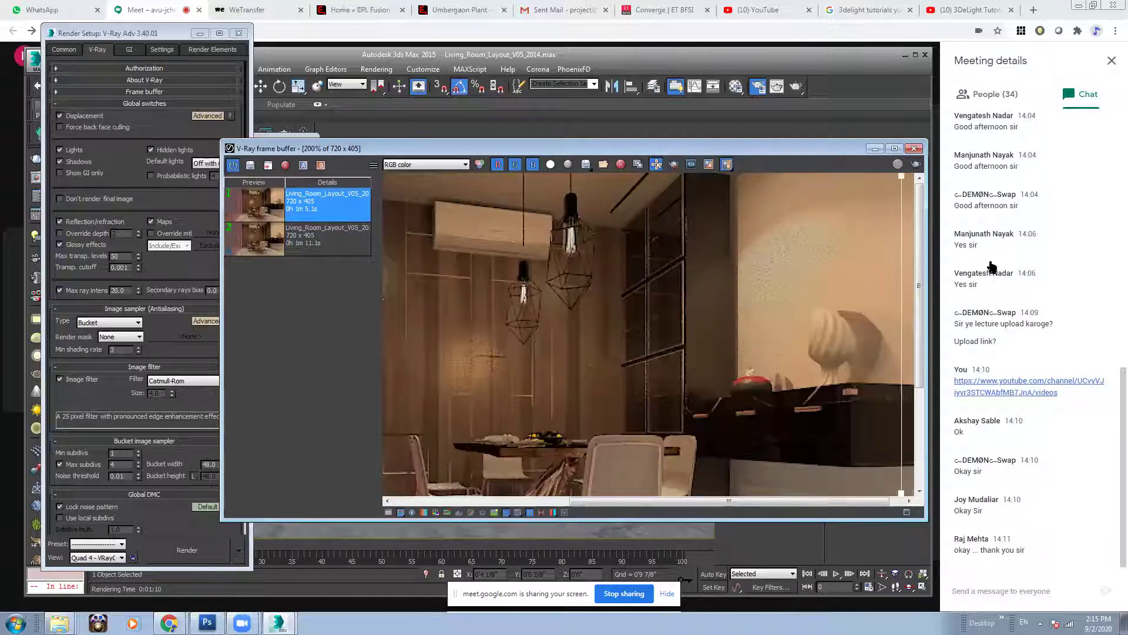
{"action": "left_click_drag", "start_coordinate": [969, 266], "coordinate": [909, 266]}
{"action": "left_click_drag", "start_coordinate": [909, 265], "coordinate": [589, 269]}
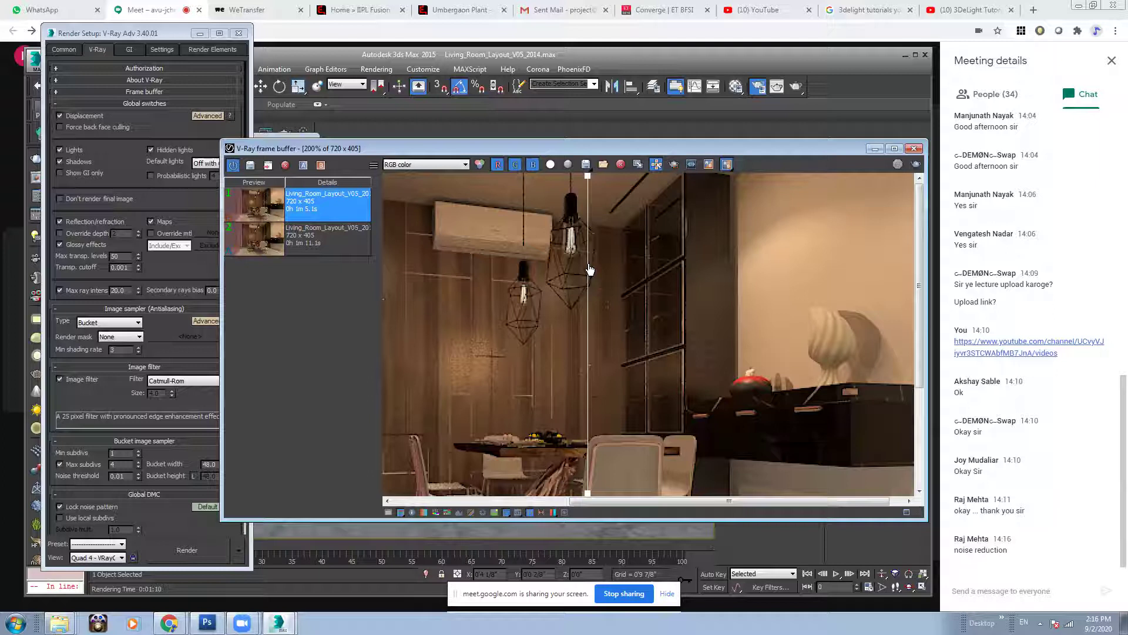
{"action": "left_click_drag", "start_coordinate": [588, 180], "coordinate": [532, 265]}
{"action": "scroll", "coordinate": [544, 289], "scroll_direction": "up", "scroll_amount": 2}
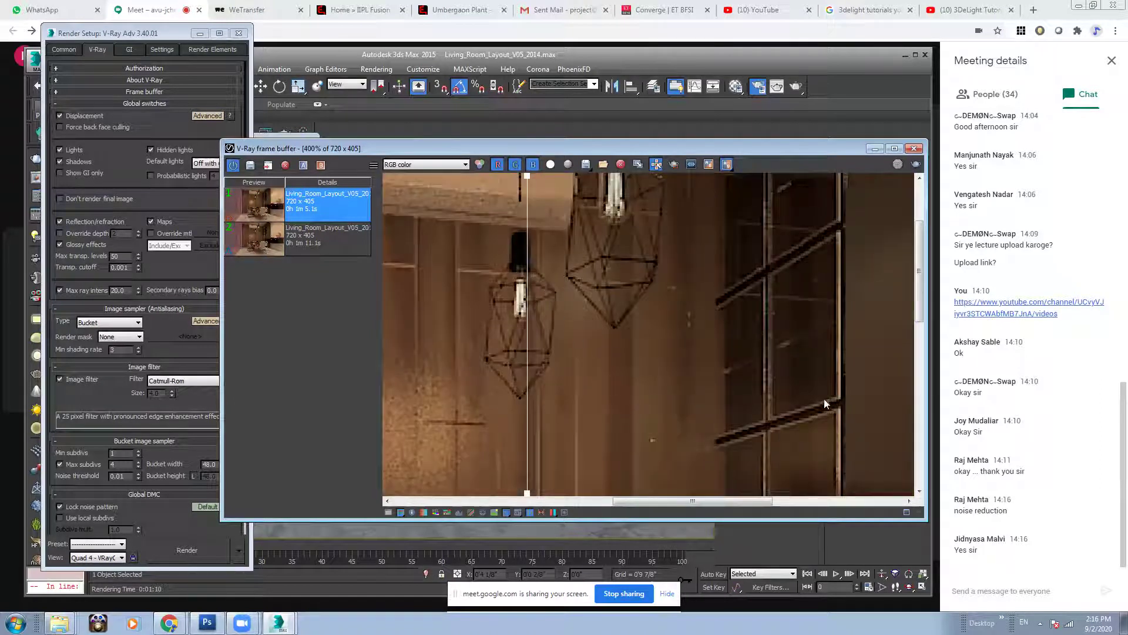
{"action": "middle_click_drag", "start_coordinate": [763, 394], "coordinate": [758, 306]}
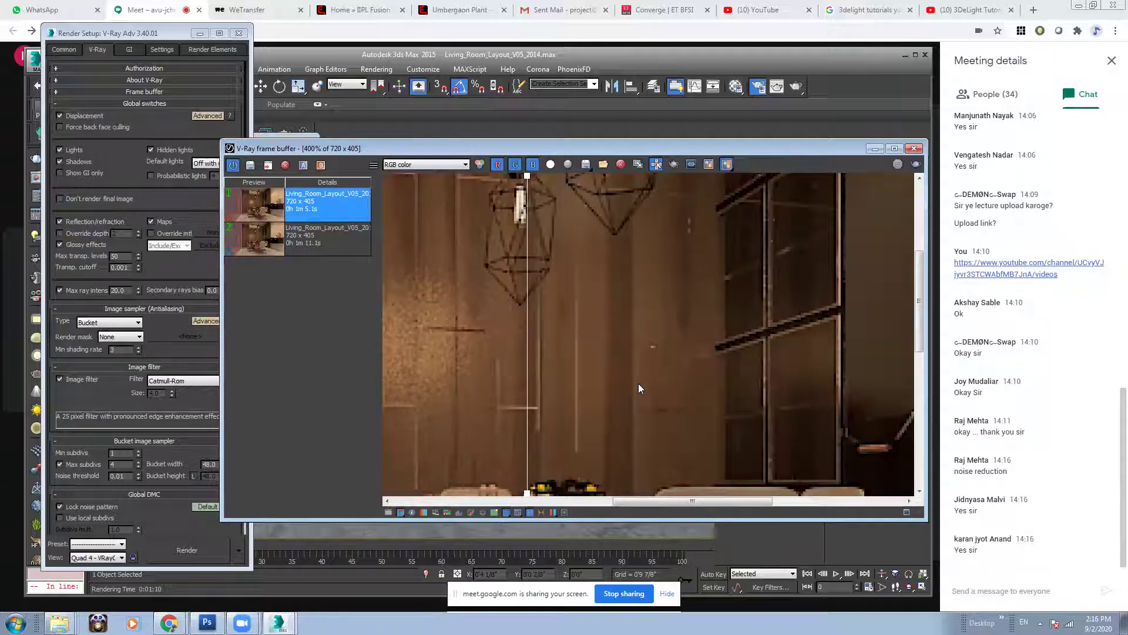
{"action": "scroll", "coordinate": [638, 383], "scroll_direction": "down", "scroll_amount": 4}
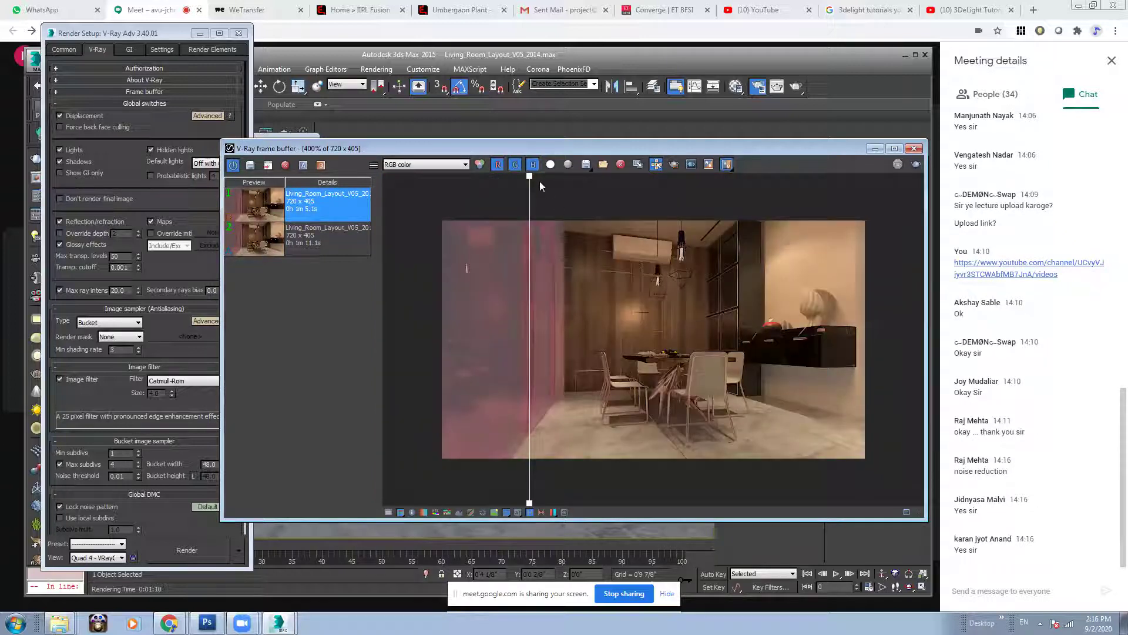
Sweep the A/B divider across the full image to compare both renders in an enlarged frame buffer
{"action": "left_click_drag", "start_coordinate": [532, 183], "coordinate": [780, 182]}
{"action": "scroll", "coordinate": [828, 287], "scroll_direction": "down", "scroll_amount": 1}
{"action": "scroll", "coordinate": [829, 287], "scroll_direction": "up", "scroll_amount": 1}
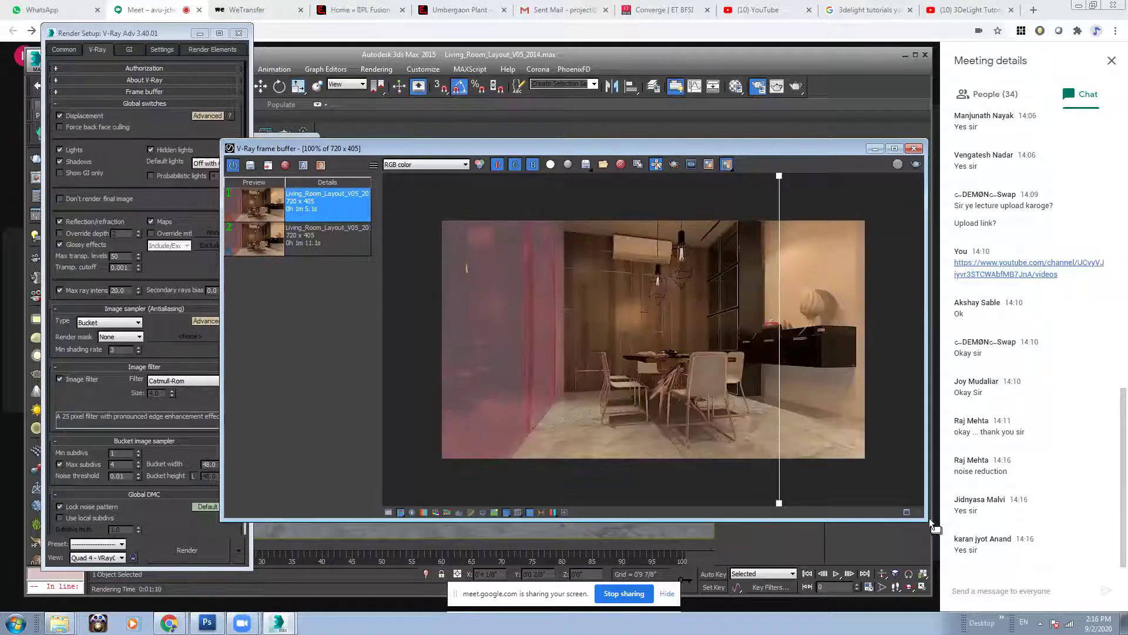
{"action": "left_click_drag", "start_coordinate": [924, 519], "coordinate": [962, 545]}
{"action": "left_click_drag", "start_coordinate": [808, 205], "coordinate": [452, 238]}
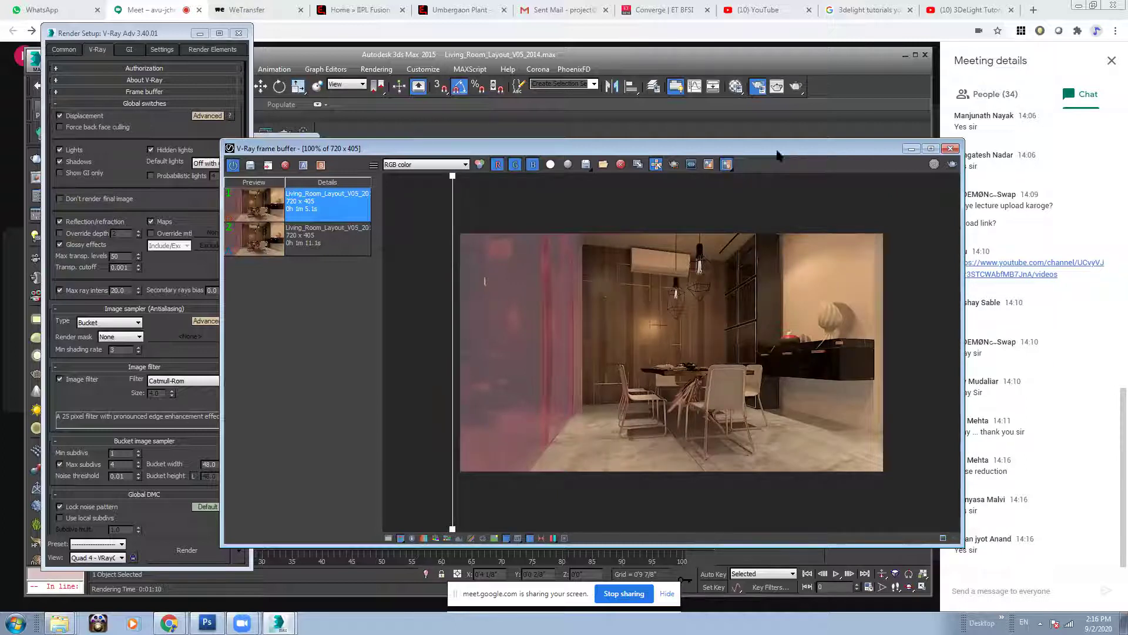
{"action": "left_click_drag", "start_coordinate": [777, 154], "coordinate": [645, 153]}
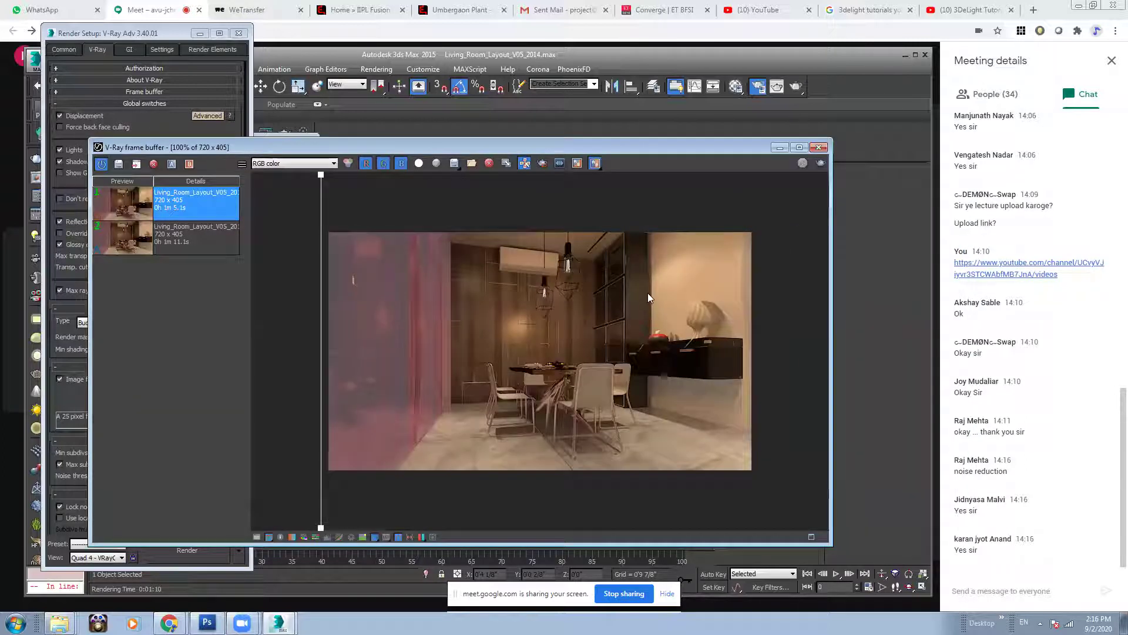
Check the irradiance map and light cache settings in Render Setup and inspect the wall area of the render
{"action": "left_click", "coordinate": [162, 38]}
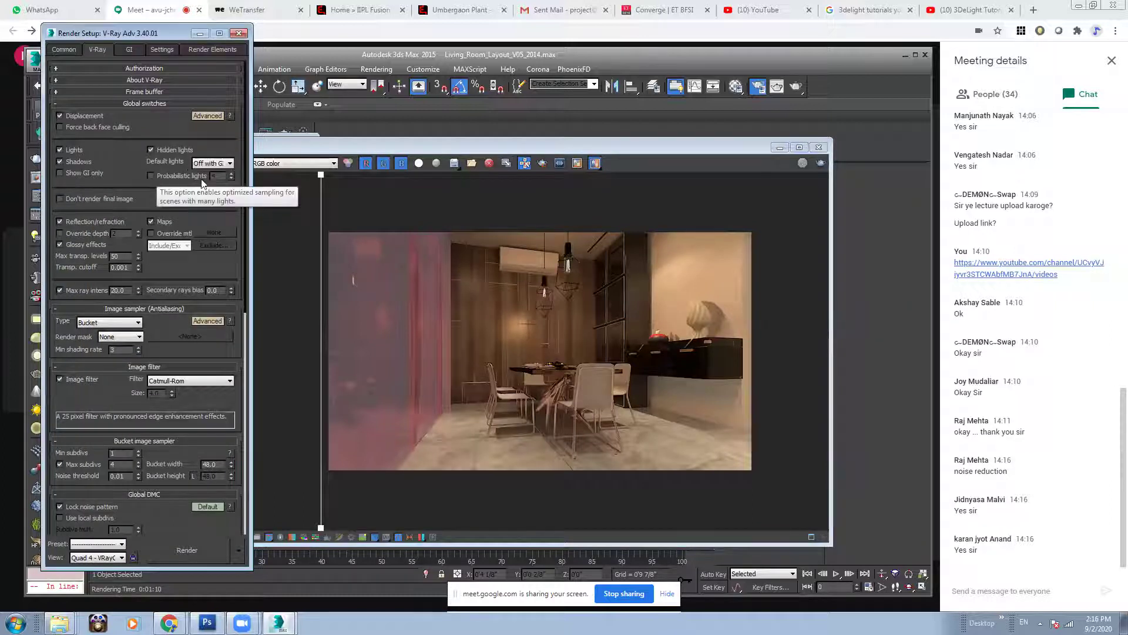
{"action": "left_click_drag", "start_coordinate": [135, 36], "coordinate": [298, 41]}
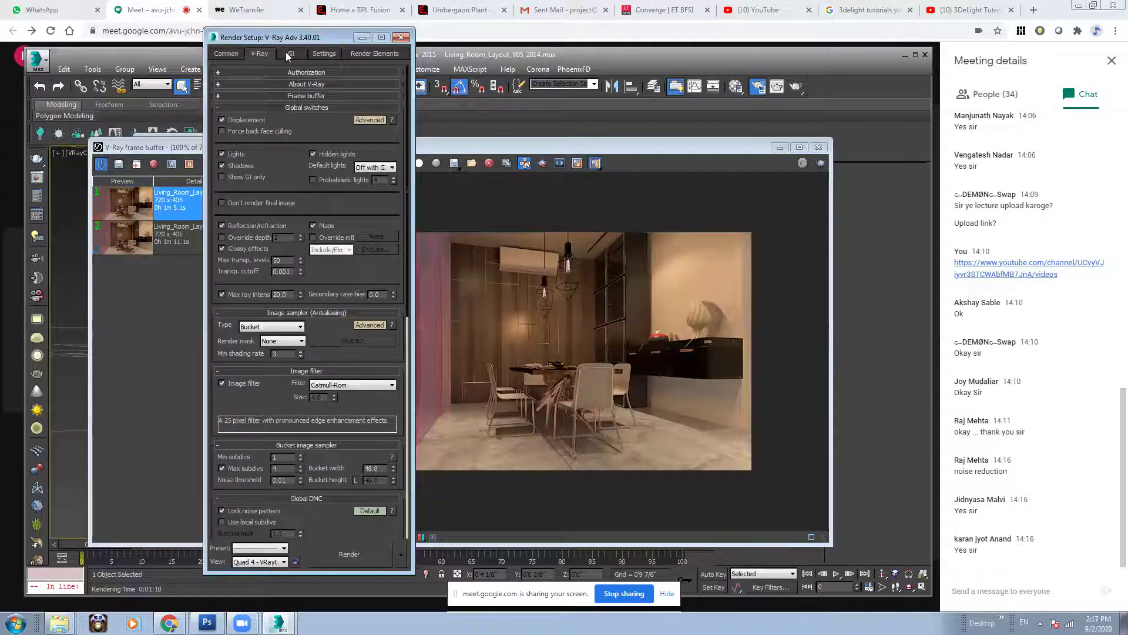
{"action": "left_click", "coordinate": [287, 52]}
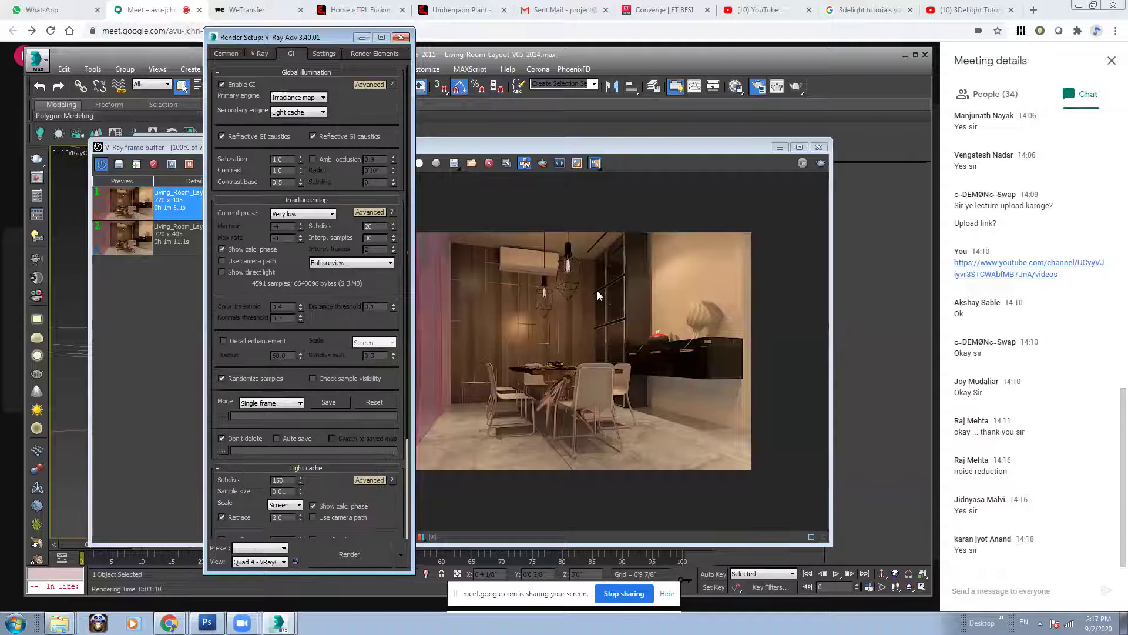
{"action": "left_click", "coordinate": [174, 152]}
{"action": "scroll", "coordinate": [659, 330], "scroll_direction": "up", "scroll_amount": 2}
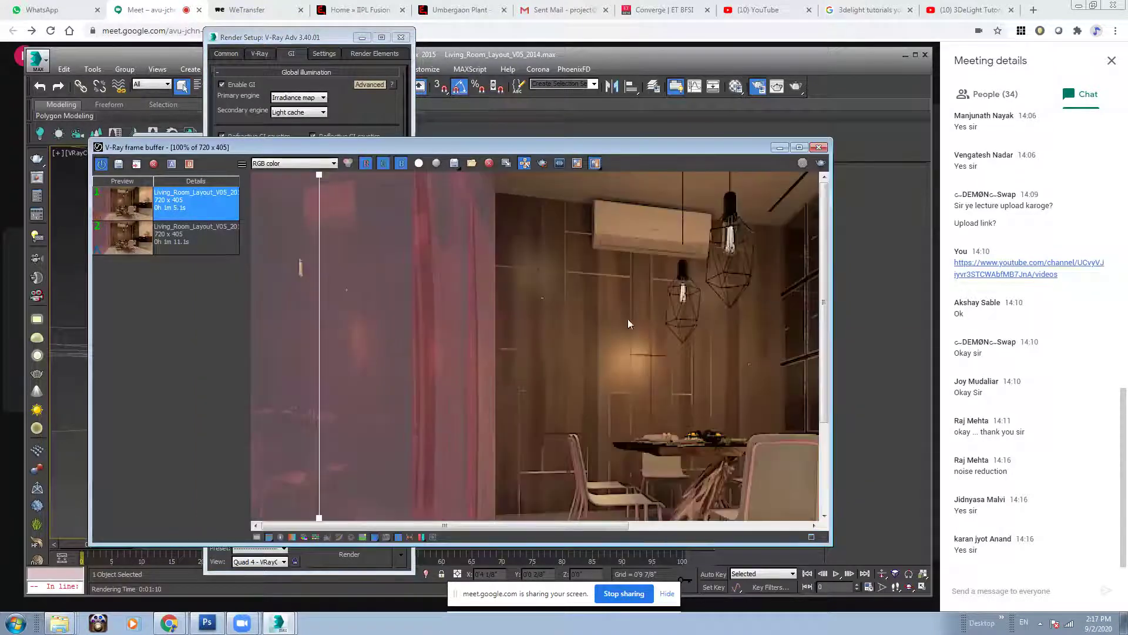
{"action": "scroll", "coordinate": [627, 329], "scroll_direction": "down", "scroll_amount": 2}
{"action": "scroll", "coordinate": [626, 339], "scroll_direction": "up", "scroll_amount": 1}
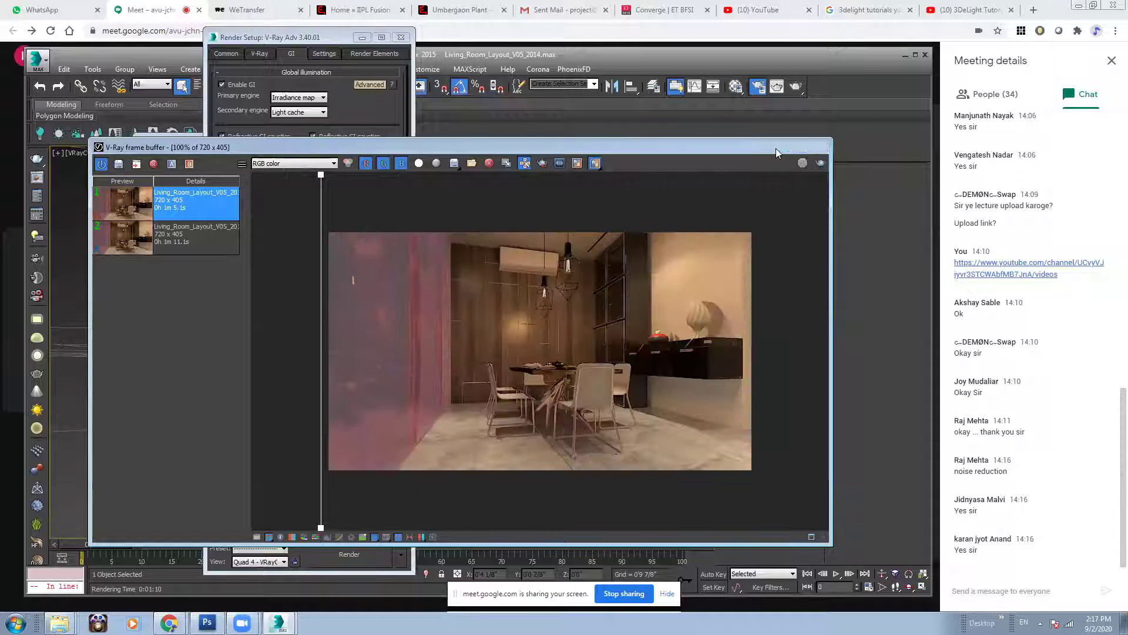
Minimize the V-Ray frame buffer and Render Setup to uncover the viewport
{"action": "left_click", "coordinate": [778, 148]}
{"action": "left_click", "coordinate": [357, 40]}
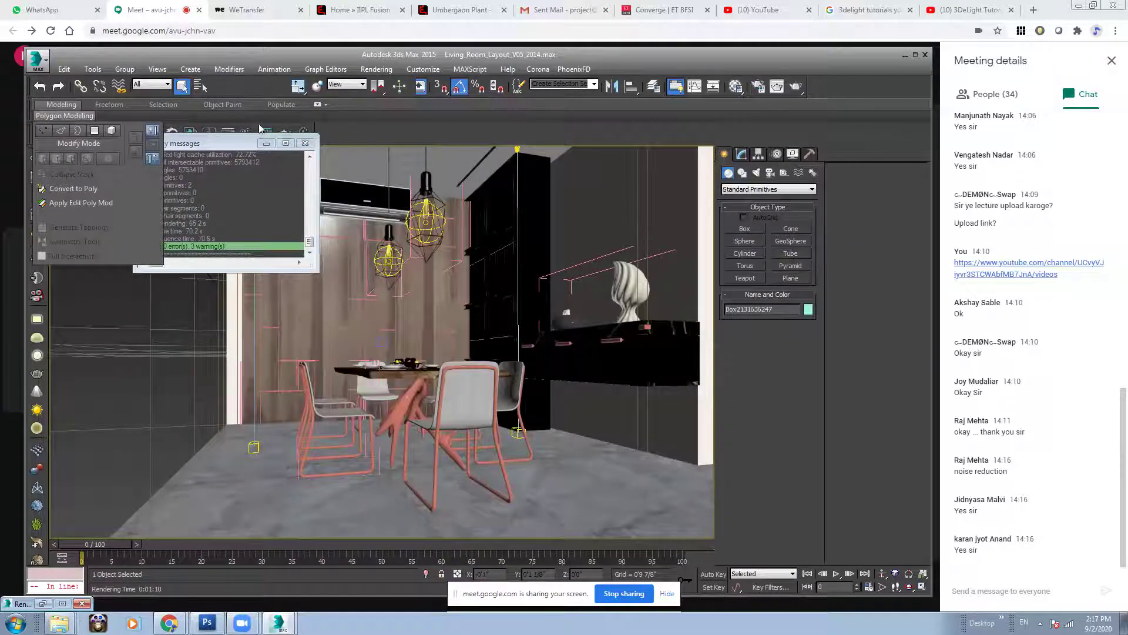
{"action": "left_click", "coordinate": [100, 154]}
{"action": "left_click", "coordinate": [152, 194]}
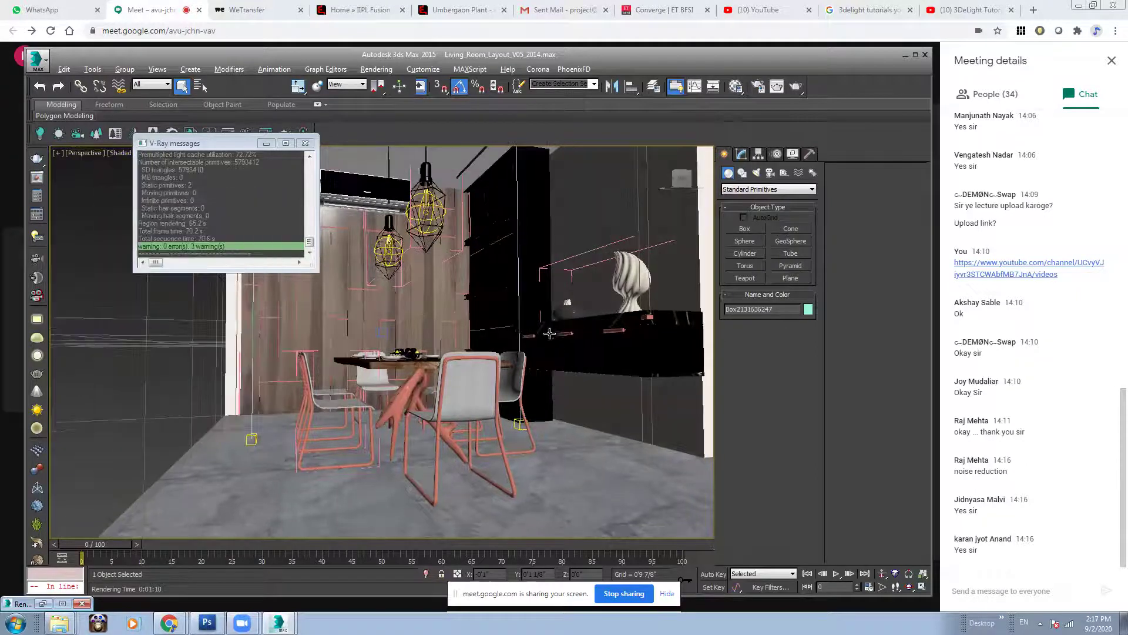
Change the viewport to a wireframe perspective view overlooking the dining area and its camera
{"action": "scroll", "coordinate": [475, 399], "scroll_direction": "up", "scroll_amount": 2}
{"action": "middle_click_drag", "start_coordinate": [475, 398], "coordinate": [478, 447], "text": "alt"}
{"action": "left_click", "coordinate": [882, 573]}
{"action": "left_click_drag", "start_coordinate": [476, 376], "coordinate": [476, 410]}
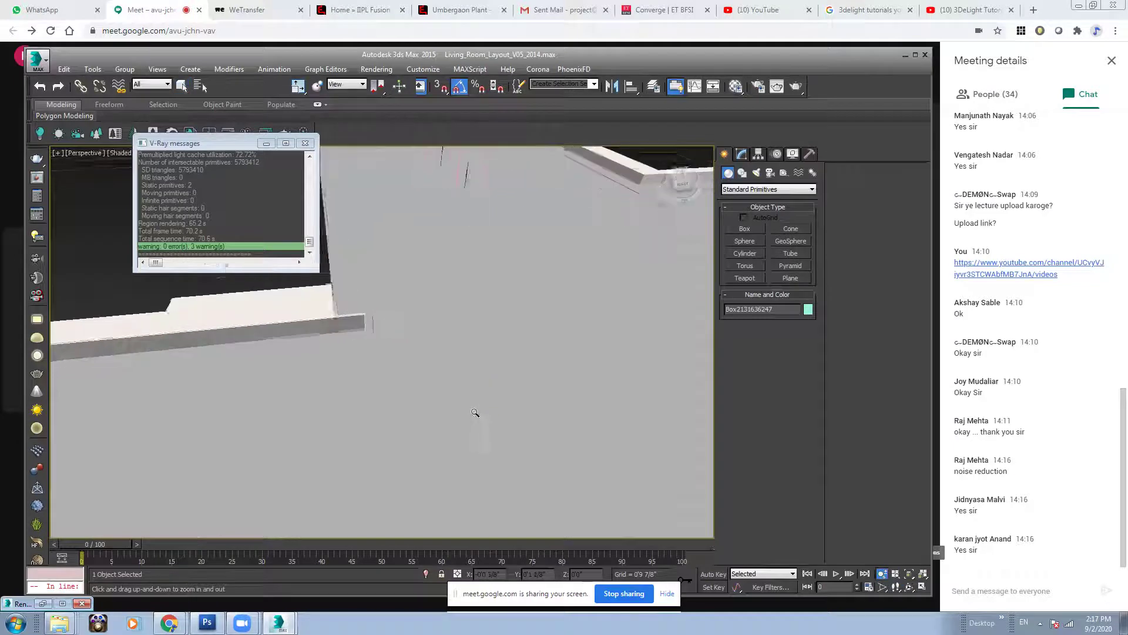
{"action": "key", "text": "F3"}
{"action": "scroll", "coordinate": [477, 406], "scroll_direction": "up", "scroll_amount": 5}
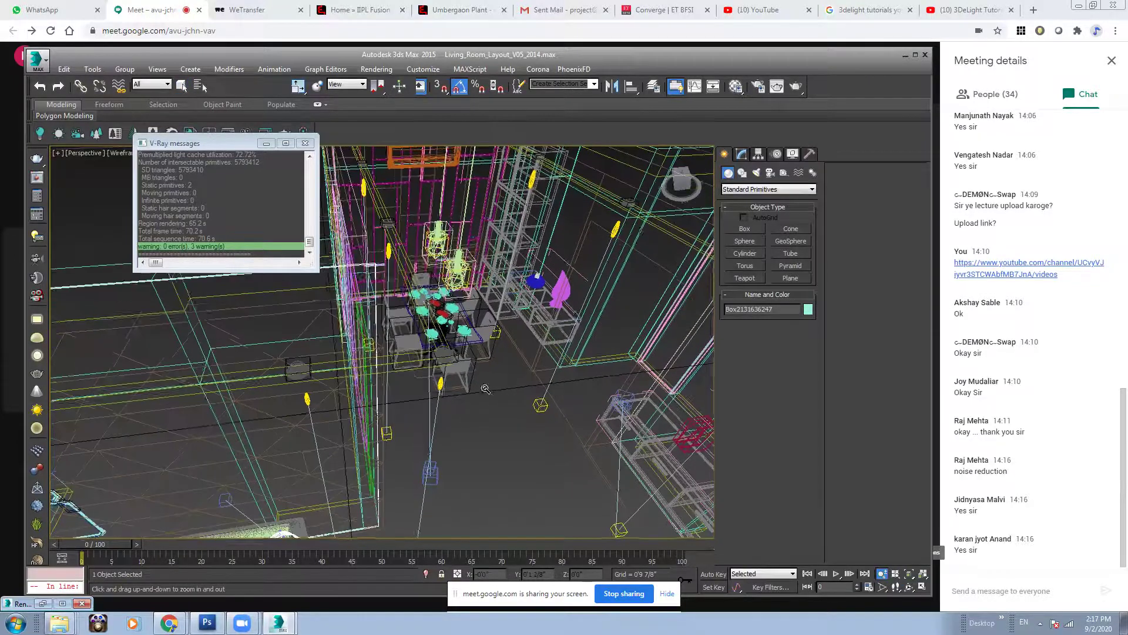
Select VRayCam003, turn on Auto Key and keyframe a sideways camera move along the Y axis at frame 25
{"action": "left_click", "coordinate": [260, 86]}
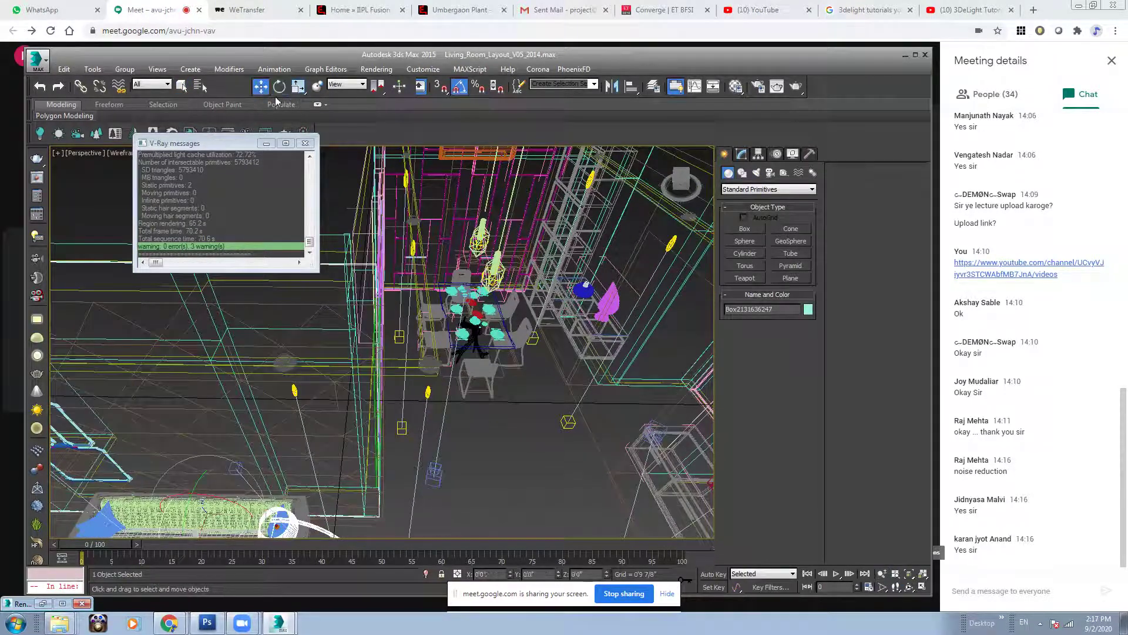
{"action": "left_click", "coordinate": [435, 473]}
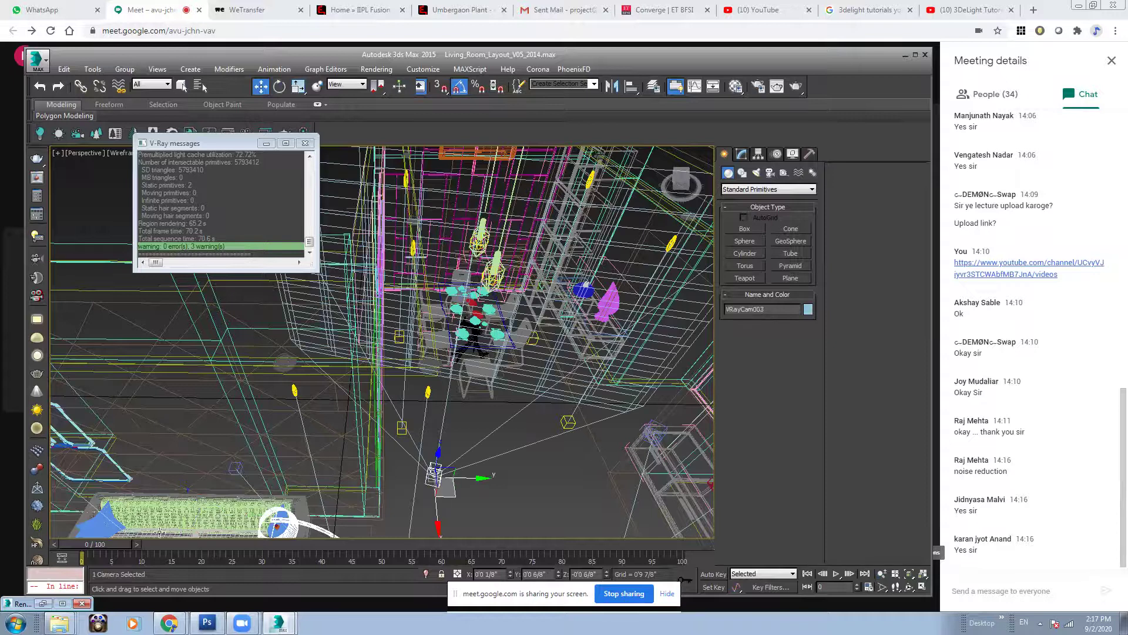
{"action": "left_click", "coordinate": [713, 574]}
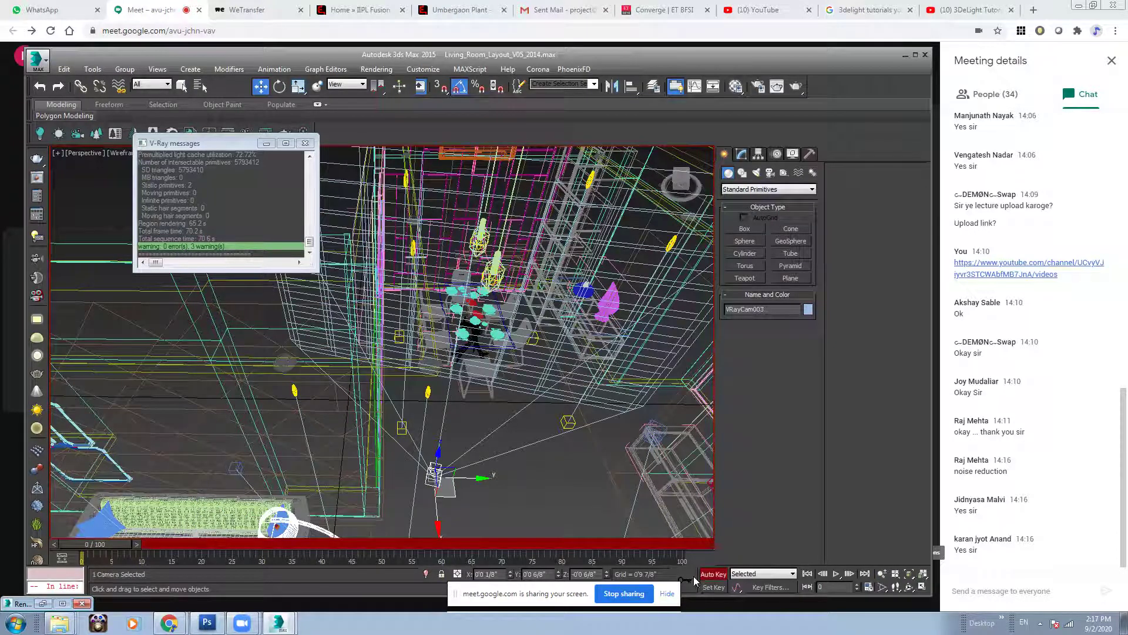
{"action": "left_click_drag", "start_coordinate": [116, 541], "coordinate": [253, 544]}
{"action": "left_click_drag", "start_coordinate": [466, 477], "coordinate": [565, 474]}
{"action": "left_click_drag", "start_coordinate": [274, 542], "coordinate": [249, 536]}
{"action": "key", "text": "w"}
Set the animation's end time to frame 25 in the time configuration
{"action": "left_click", "coordinate": [869, 587]}
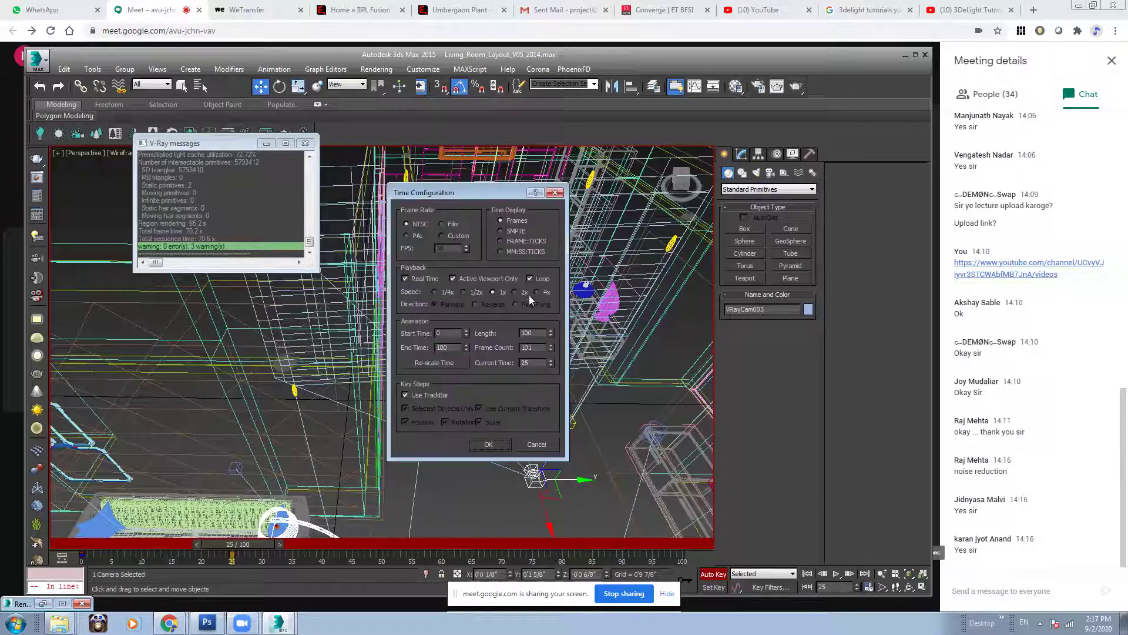
{"action": "left_click", "coordinate": [466, 344]}
{"action": "type", "text": "25"}
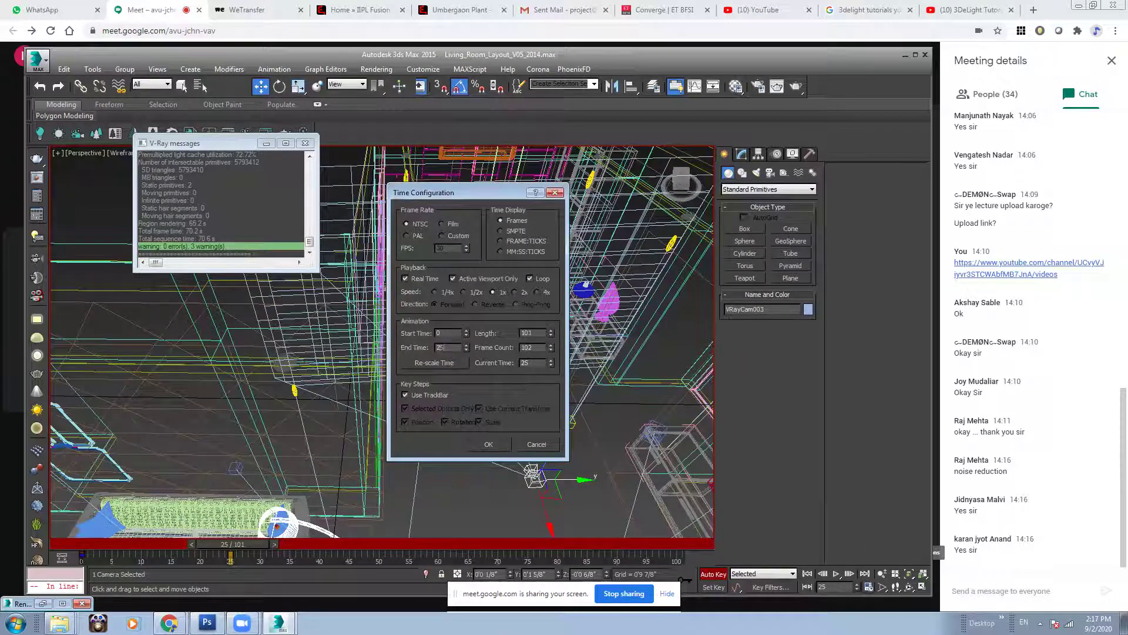
{"action": "left_click", "coordinate": [494, 442]}
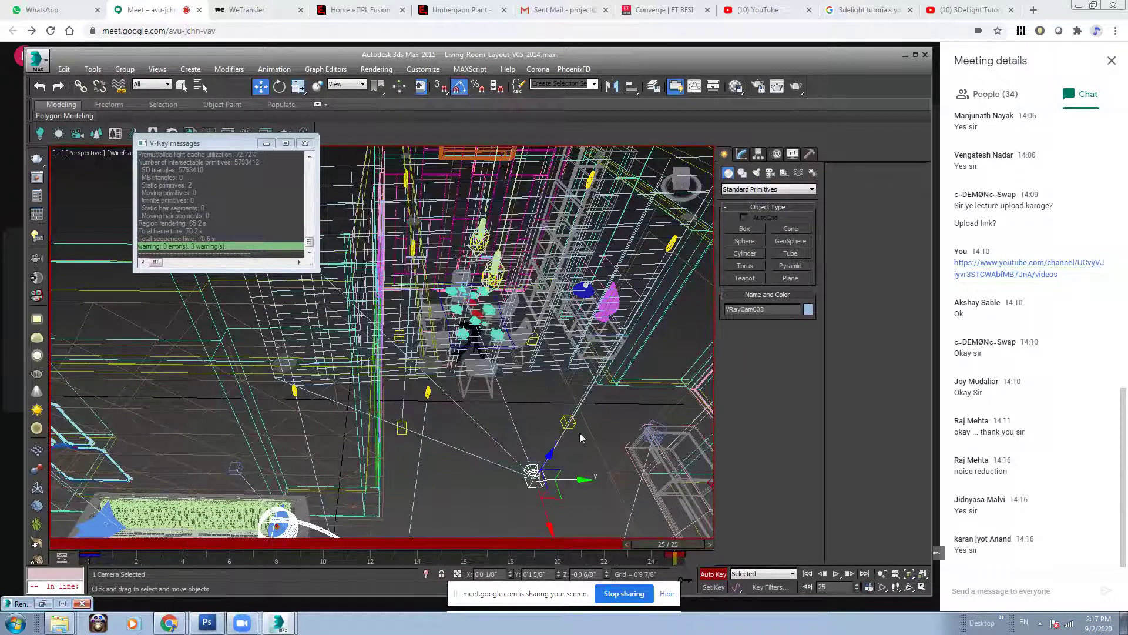
Play the camera move from the first frame in the perspective view and stop the playback
{"action": "left_click_drag", "start_coordinate": [544, 461], "coordinate": [542, 440]}
{"action": "left_click_drag", "start_coordinate": [655, 544], "coordinate": [110, 541]}
{"action": "left_click", "coordinate": [836, 574]}
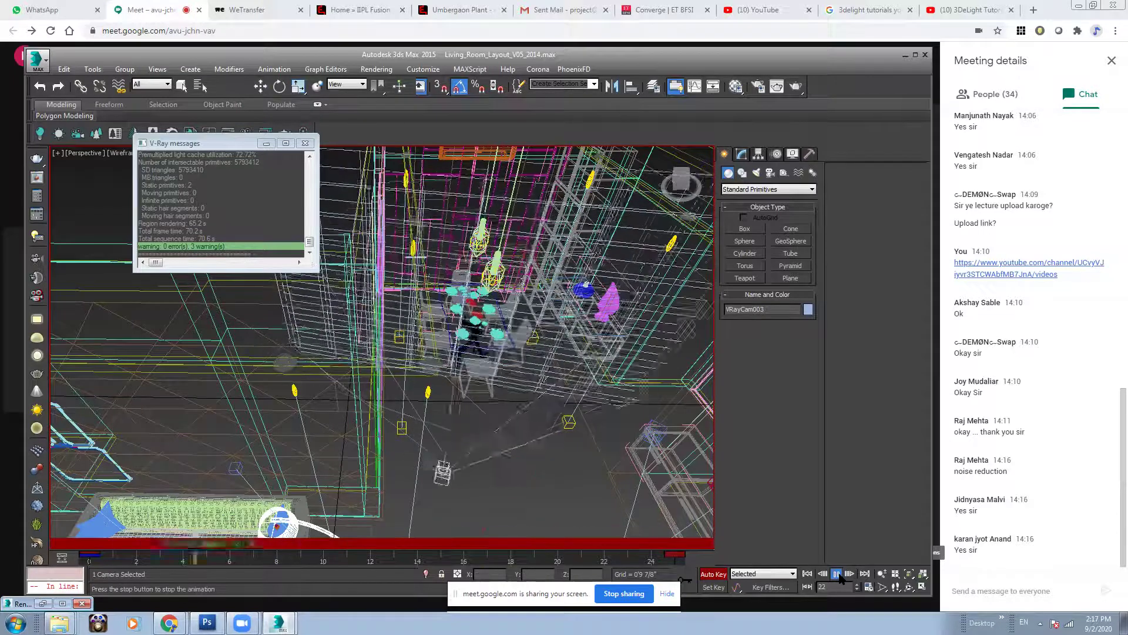
{"action": "left_click", "coordinate": [837, 574]}
Give all of VRayCam003's position keys linear tangents in the Curve Editor and minimize the editor
{"action": "key", "text": "w"}
{"action": "left_click", "coordinate": [326, 69]}
{"action": "key", "text": "Escape"}
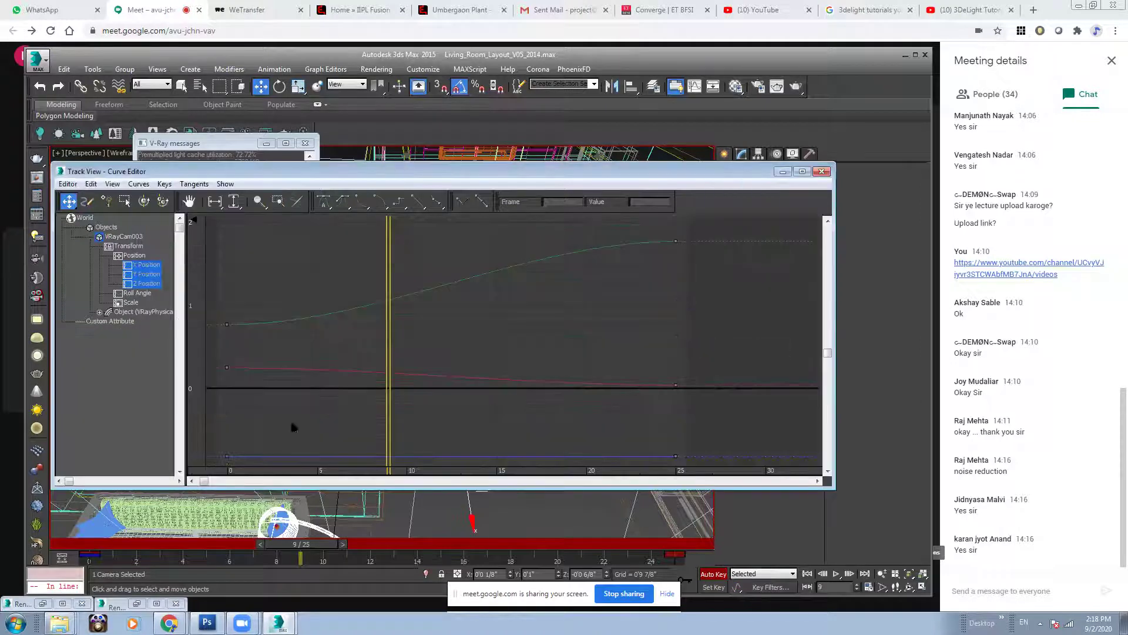
{"action": "left_click_drag", "start_coordinate": [215, 462], "coordinate": [758, 215]}
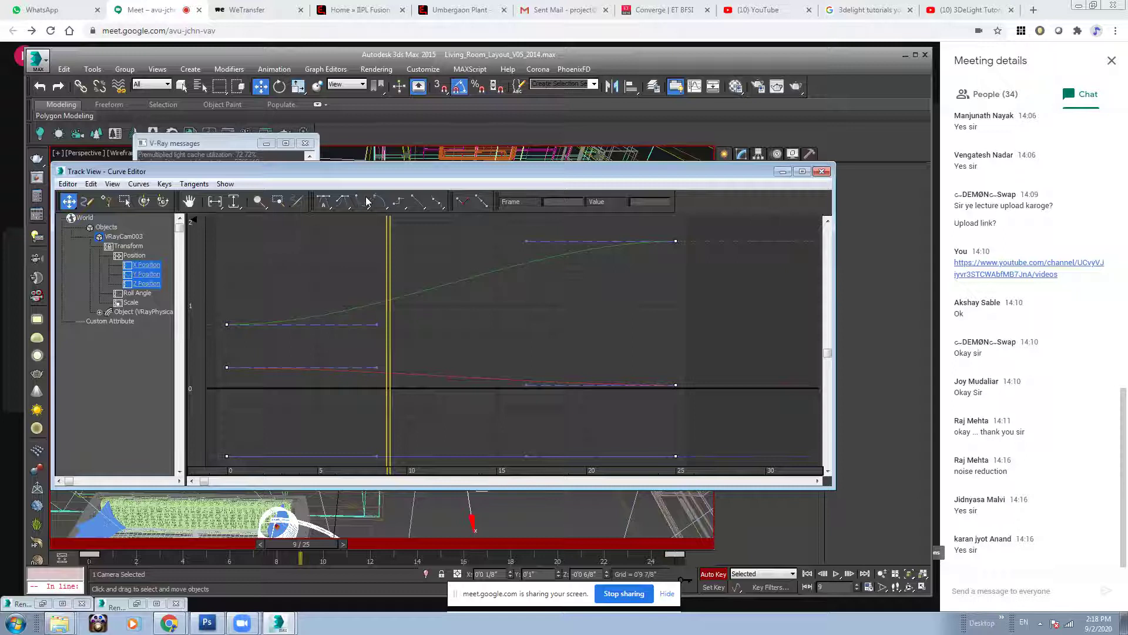
{"action": "left_click", "coordinate": [418, 201]}
{"action": "left_click", "coordinate": [777, 172]}
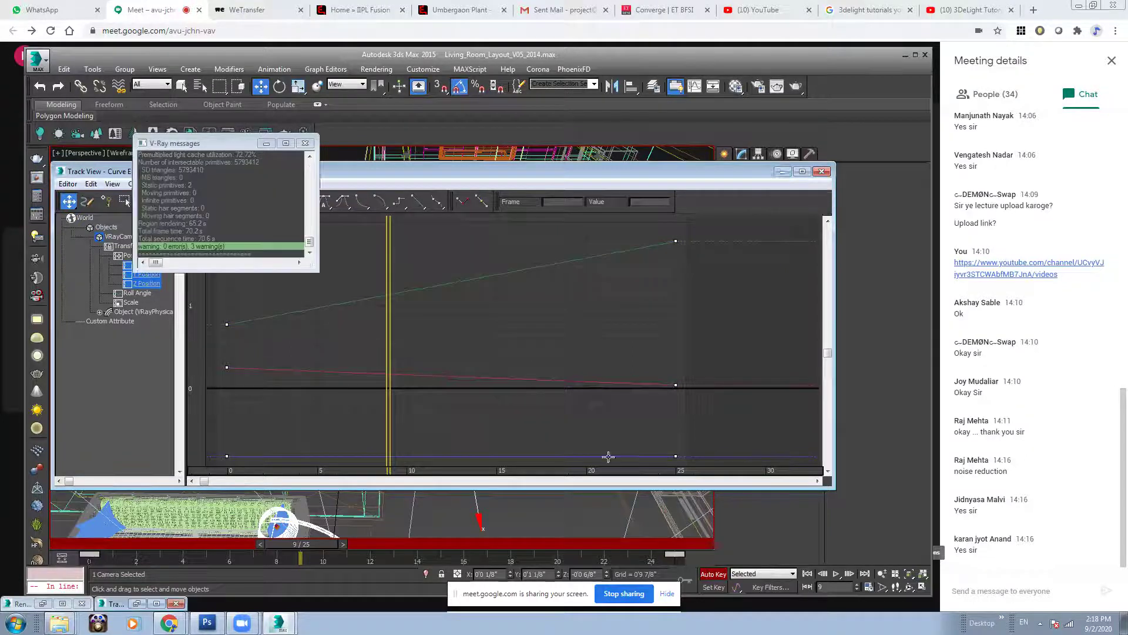
Switch the viewport to the VRayCam003 camera view and play the animation through it
{"action": "left_click", "coordinate": [76, 155]}
{"action": "mouse_move", "coordinate": [235, 166]}
{"action": "left_click", "coordinate": [290, 177]}
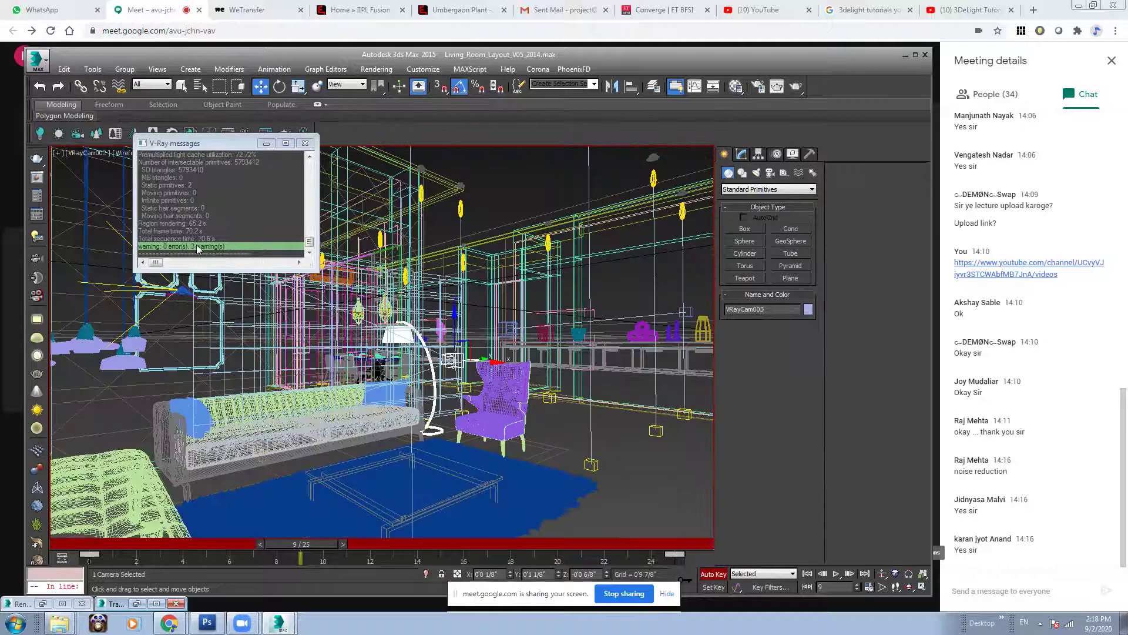
{"action": "left_click", "coordinate": [87, 155]}
{"action": "mouse_move", "coordinate": [235, 167]}
{"action": "left_click", "coordinate": [291, 191]}
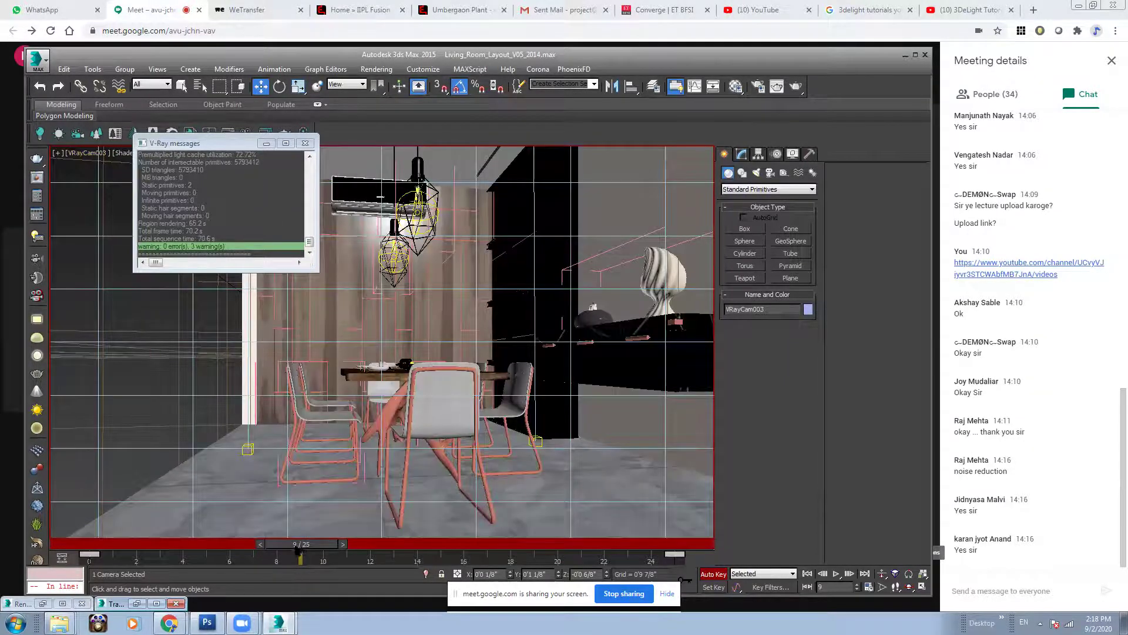
{"action": "left_click", "coordinate": [835, 574]}
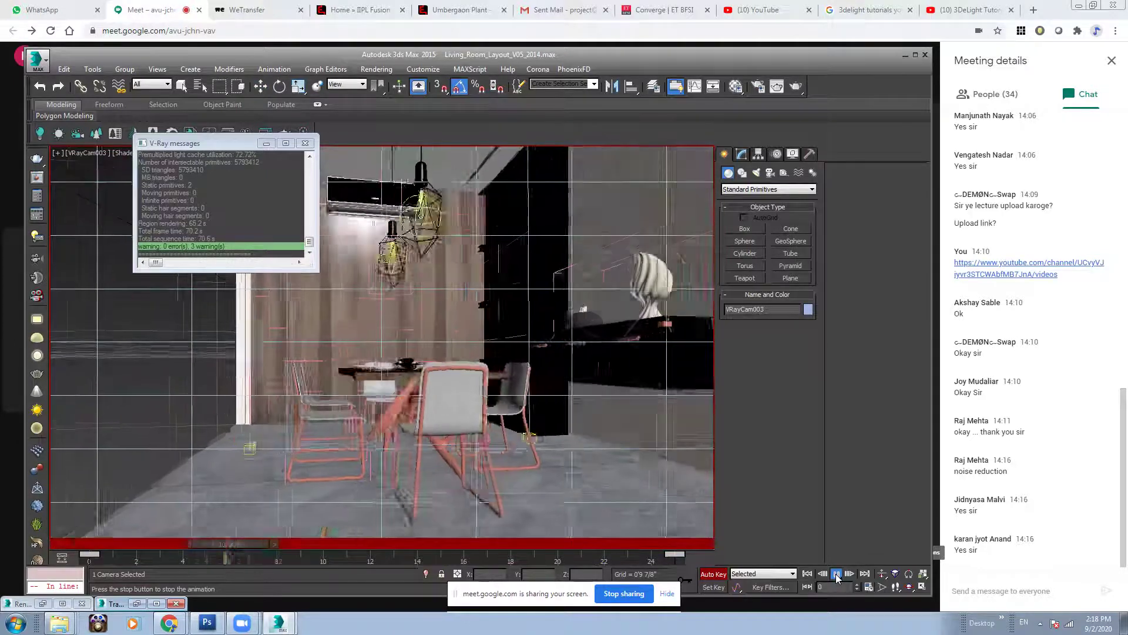
{"action": "left_click", "coordinate": [836, 573]}
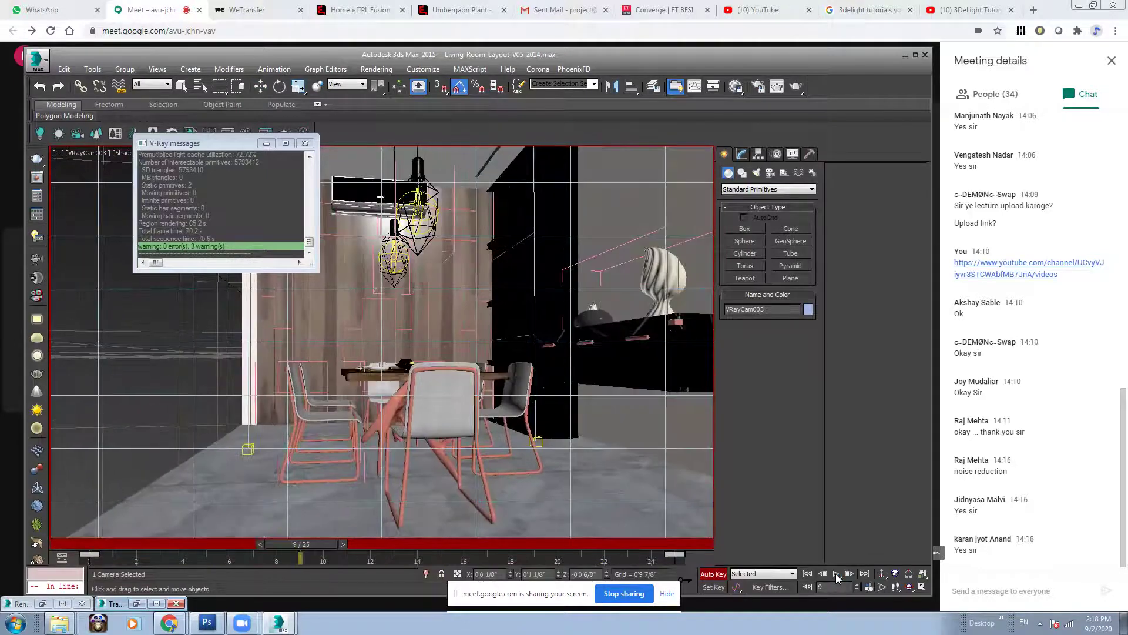
Extend the animation's end time to frame 35 and move the camera's last key to frame 35
{"action": "left_click", "coordinate": [869, 586]}
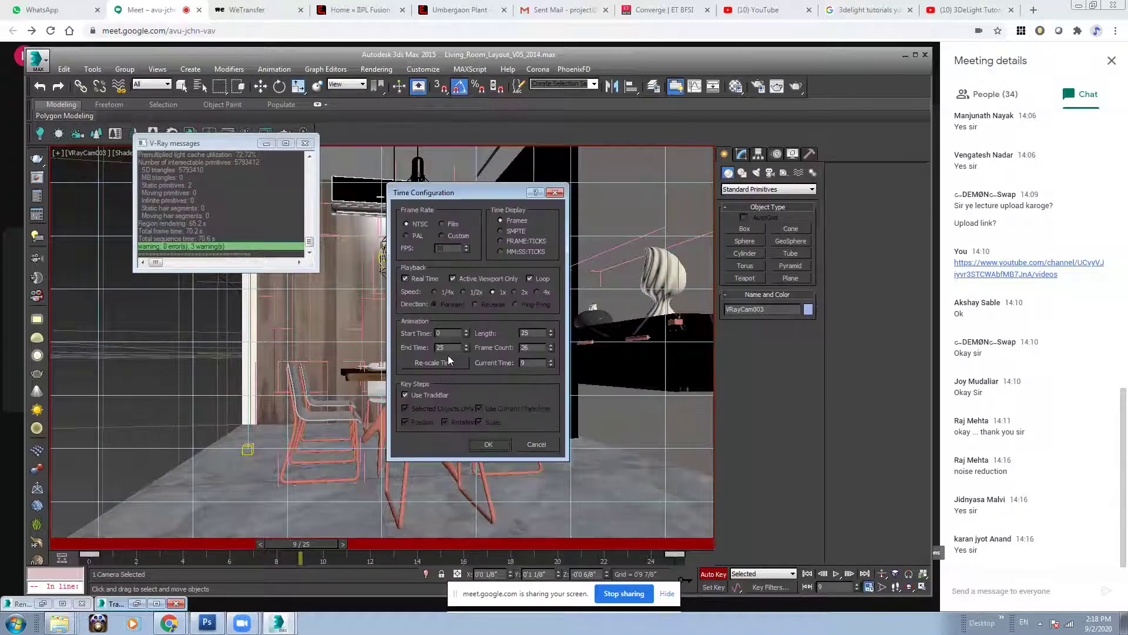
{"action": "left_click_drag", "start_coordinate": [449, 348], "coordinate": [405, 348]}
{"action": "type", "text": "35"}
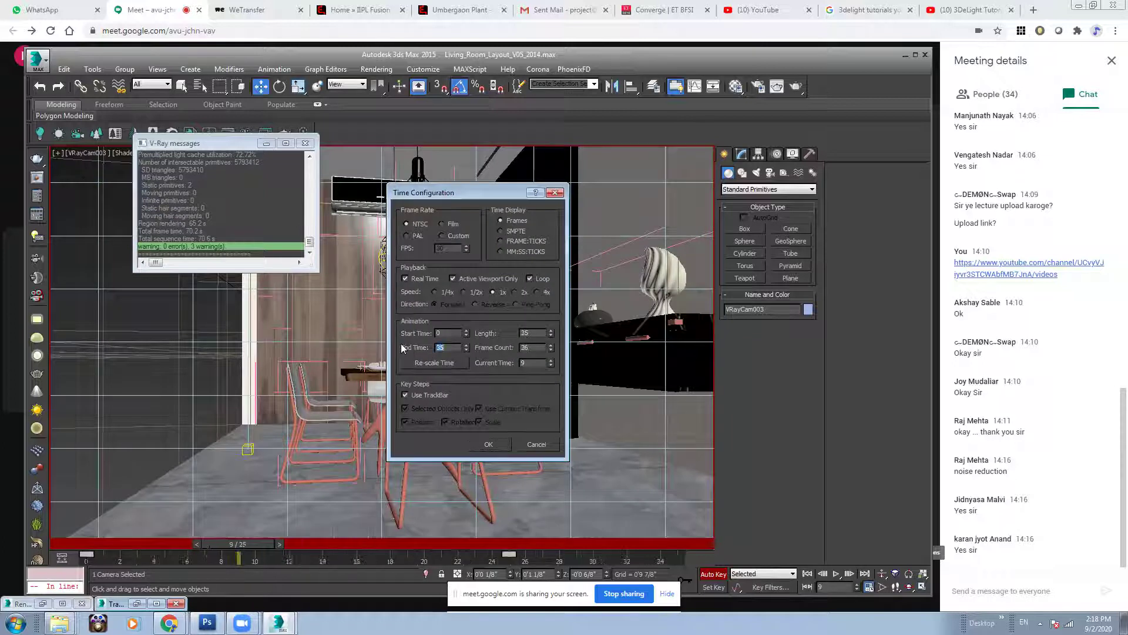
{"action": "left_click", "coordinate": [491, 444]}
{"action": "left_click_drag", "start_coordinate": [509, 554], "coordinate": [677, 559]}
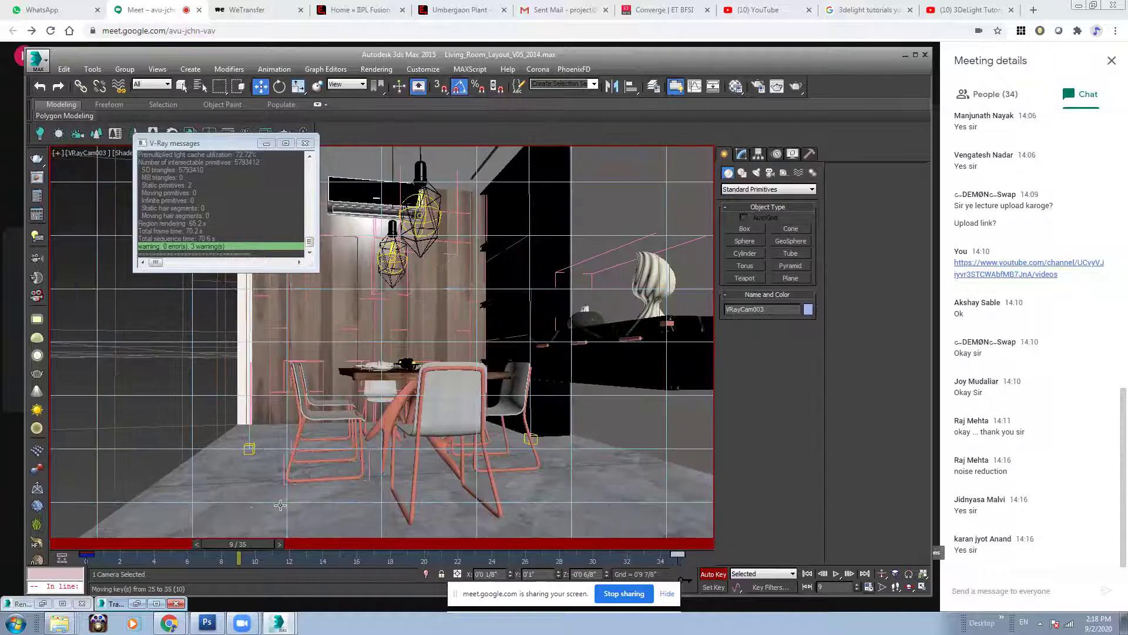
Replay the camera move from the start, return to frame 0 and turn off Auto Key
{"action": "left_click_drag", "start_coordinate": [253, 543], "coordinate": [86, 544]}
{"action": "left_click", "coordinate": [836, 575]}
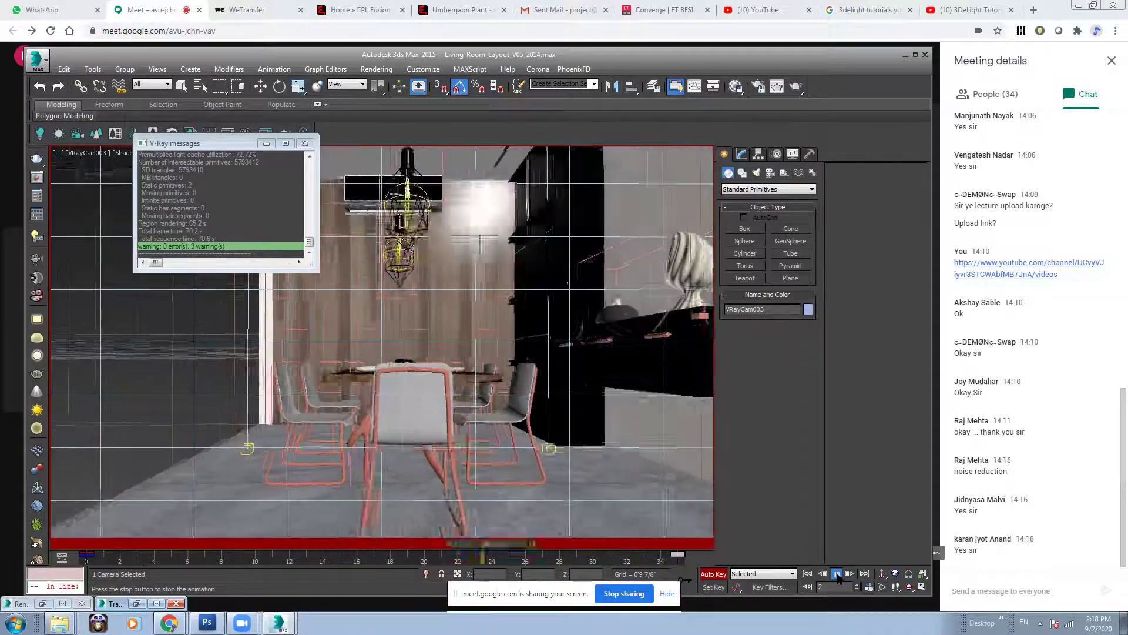
{"action": "left_click", "coordinate": [835, 576]}
{"action": "left_click", "coordinate": [808, 575]}
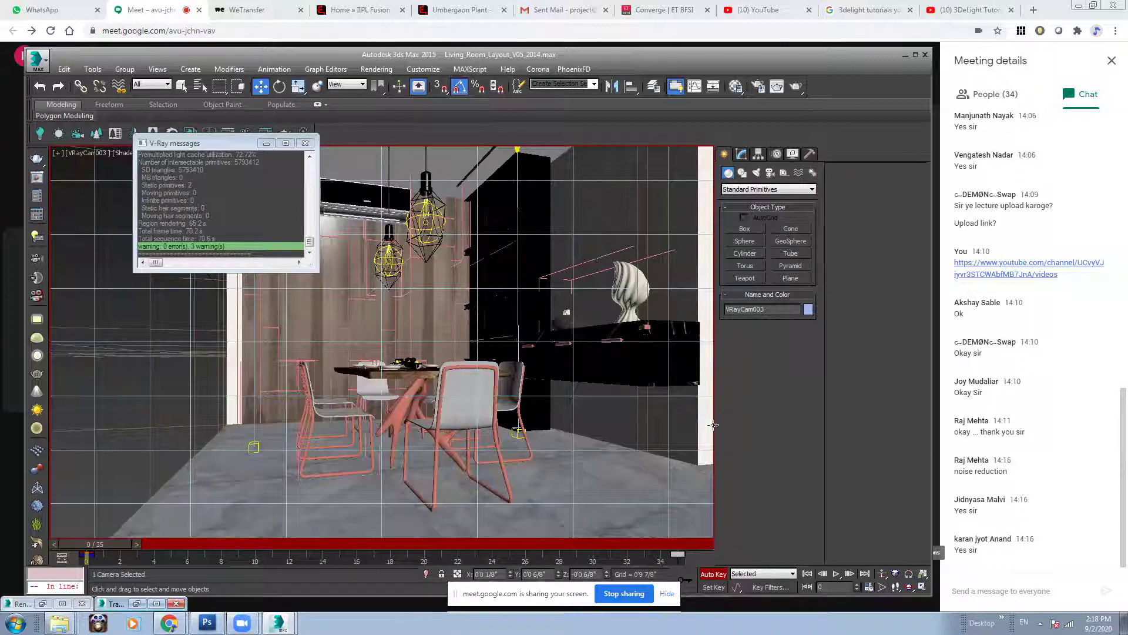
{"action": "left_click", "coordinate": [720, 576]}
{"action": "mouse_move", "coordinate": [101, 544]}
{"action": "left_mouse_down"}
{"action": "mouse_move", "coordinate": [257, 546]}
{"action": "mouse_move", "coordinate": [94, 545]}
{"action": "left_mouse_up"}
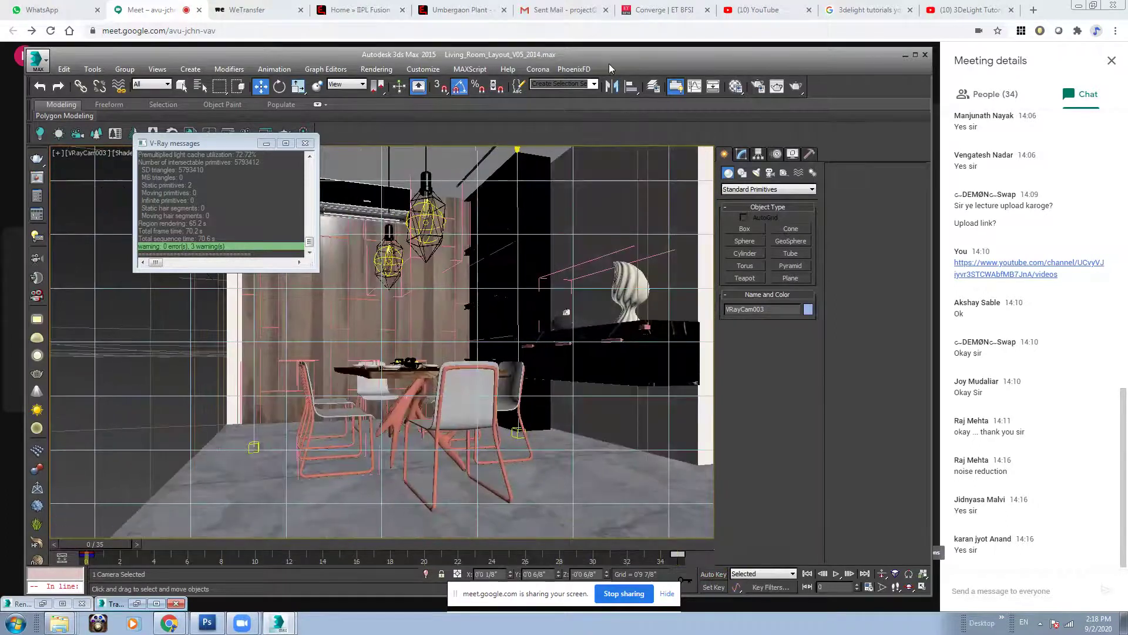
Set the primary GI engine to Brute force in Render Setup and check the Brute force GI and V-Ray settings
{"action": "left_click", "coordinate": [758, 87]}
{"action": "left_click", "coordinate": [300, 98]}
{"action": "left_click", "coordinate": [294, 123]}
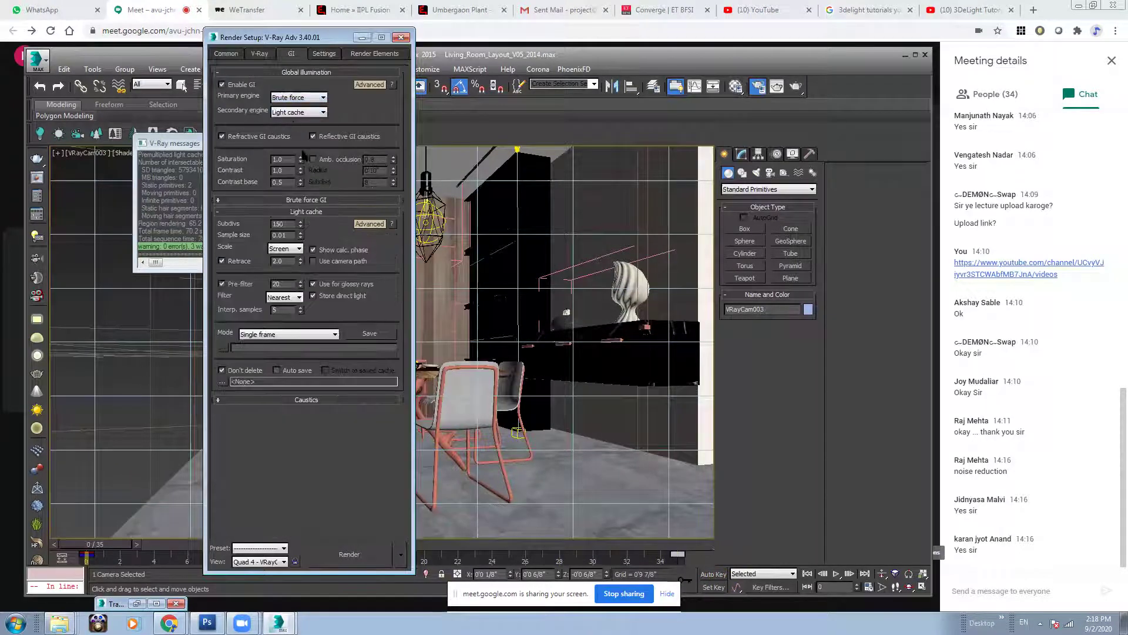
{"action": "left_click_drag", "start_coordinate": [302, 39], "coordinate": [362, 40]}
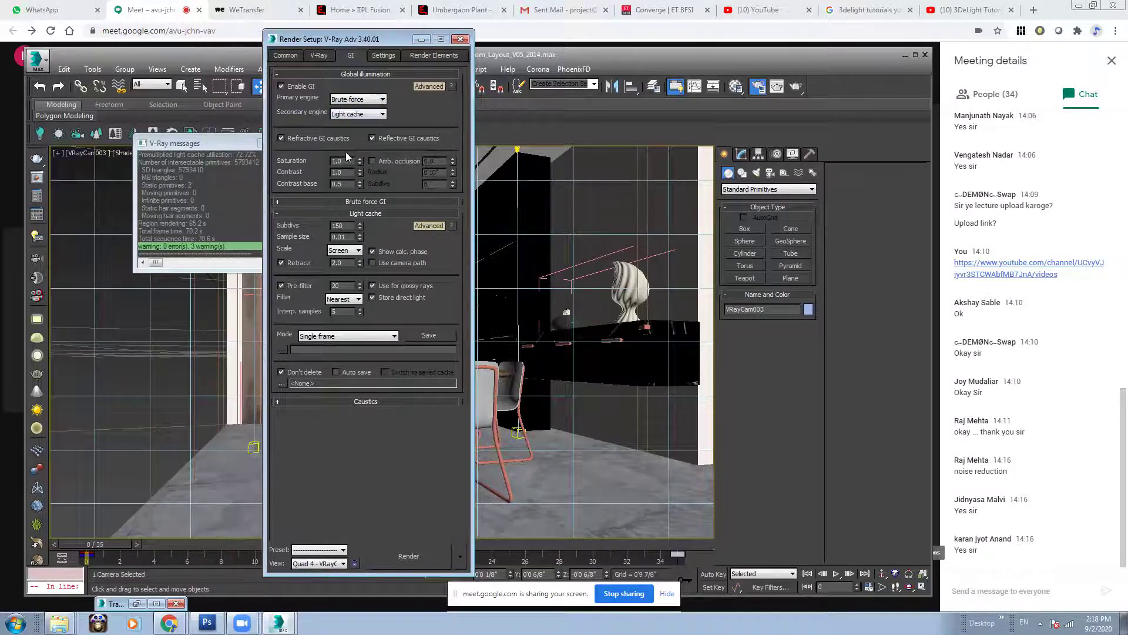
{"action": "left_click", "coordinate": [353, 202]}
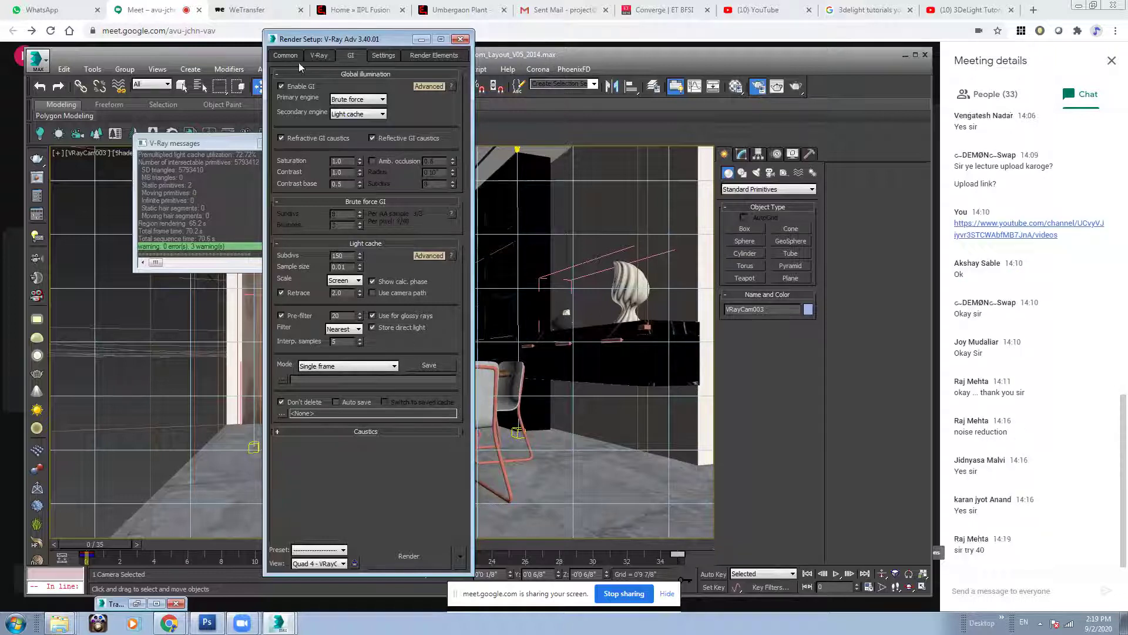
{"action": "left_click", "coordinate": [319, 56]}
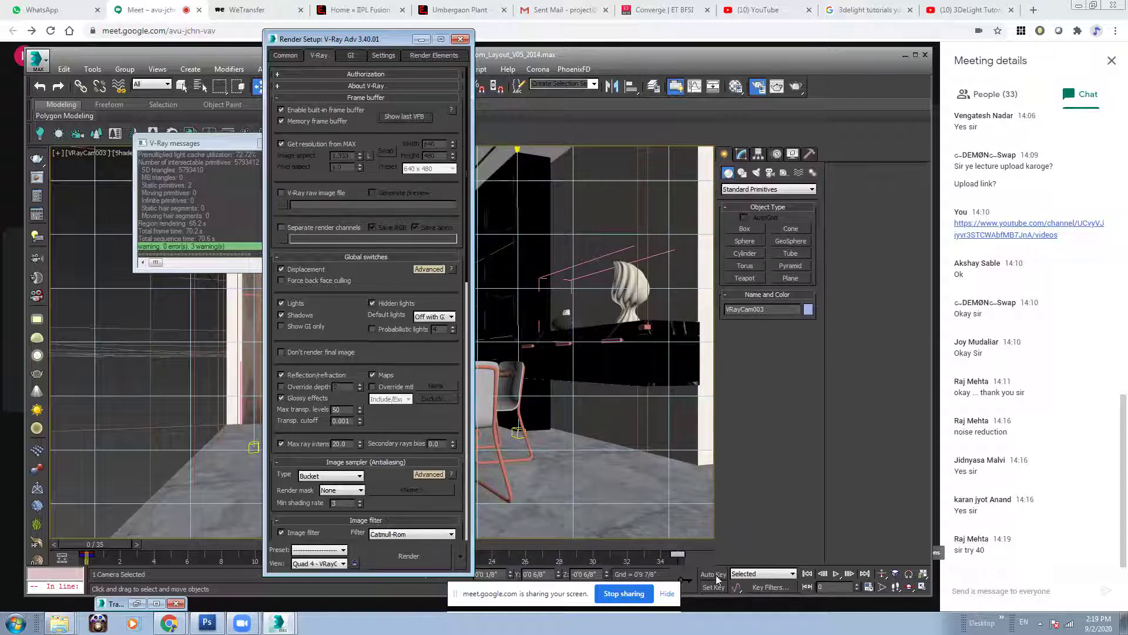
{"action": "left_click", "coordinate": [420, 39]}
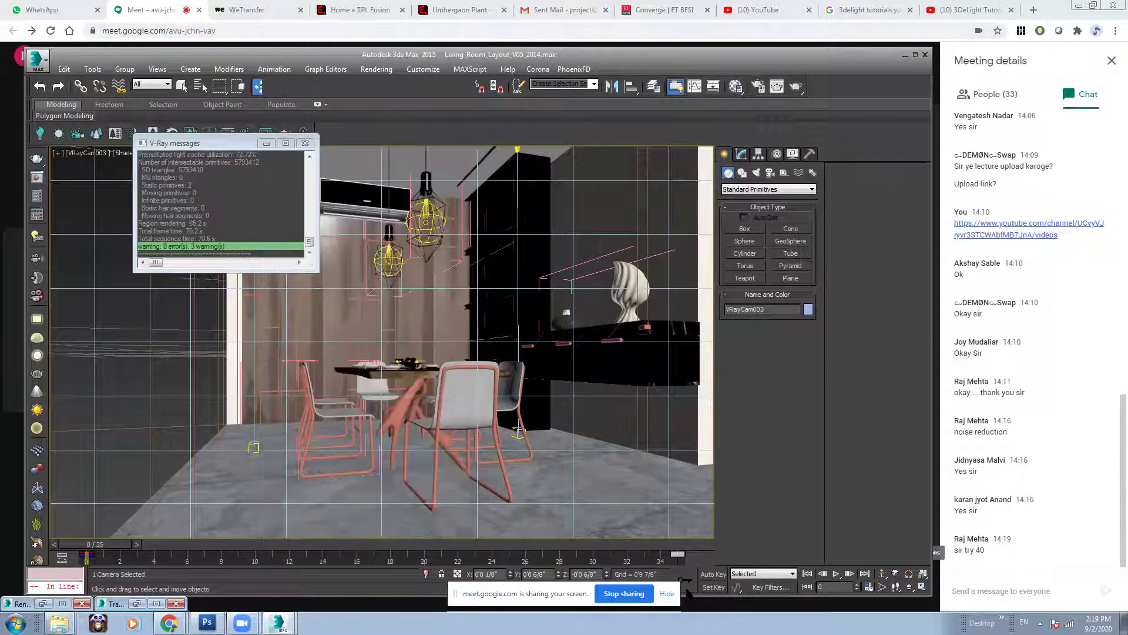
Extend the animation's end time to frame 40 and move the camera's last key to frame 40
{"action": "left_click", "coordinate": [869, 587]}
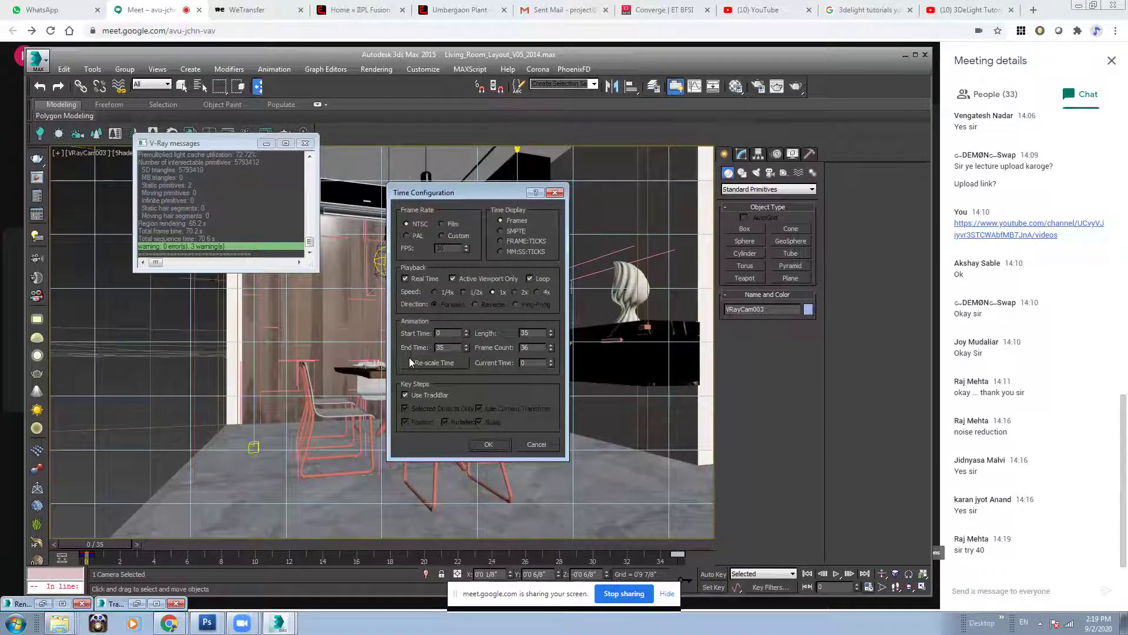
{"action": "left_click_drag", "start_coordinate": [449, 347], "coordinate": [410, 345]}
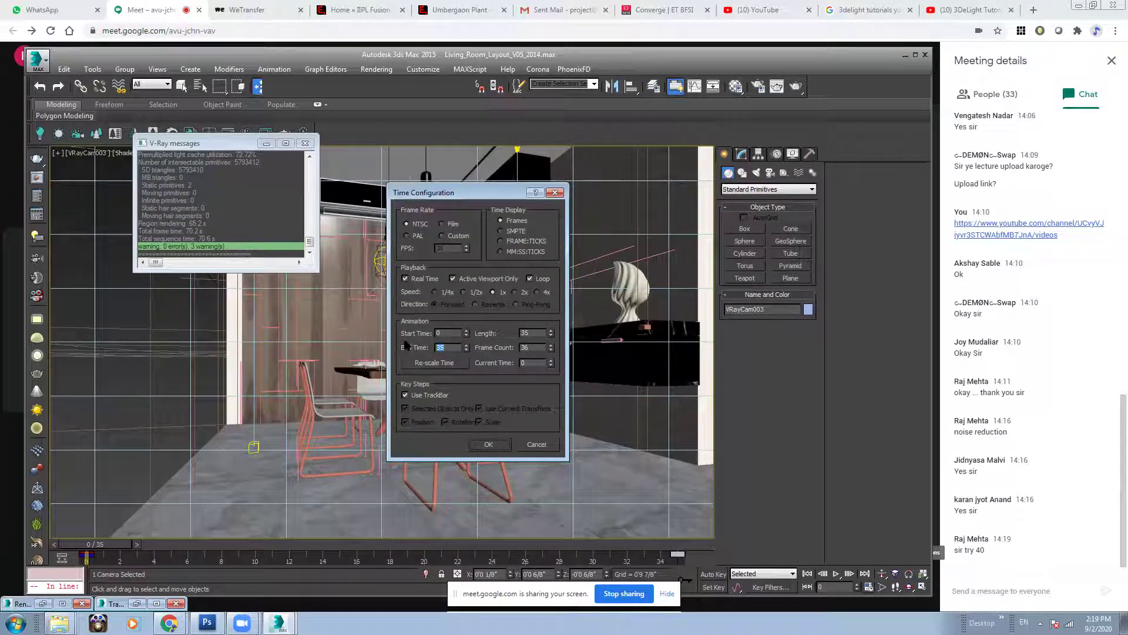
{"action": "type", "text": "40"}
{"action": "key", "text": "Return"}
{"action": "left_click", "coordinate": [489, 445]}
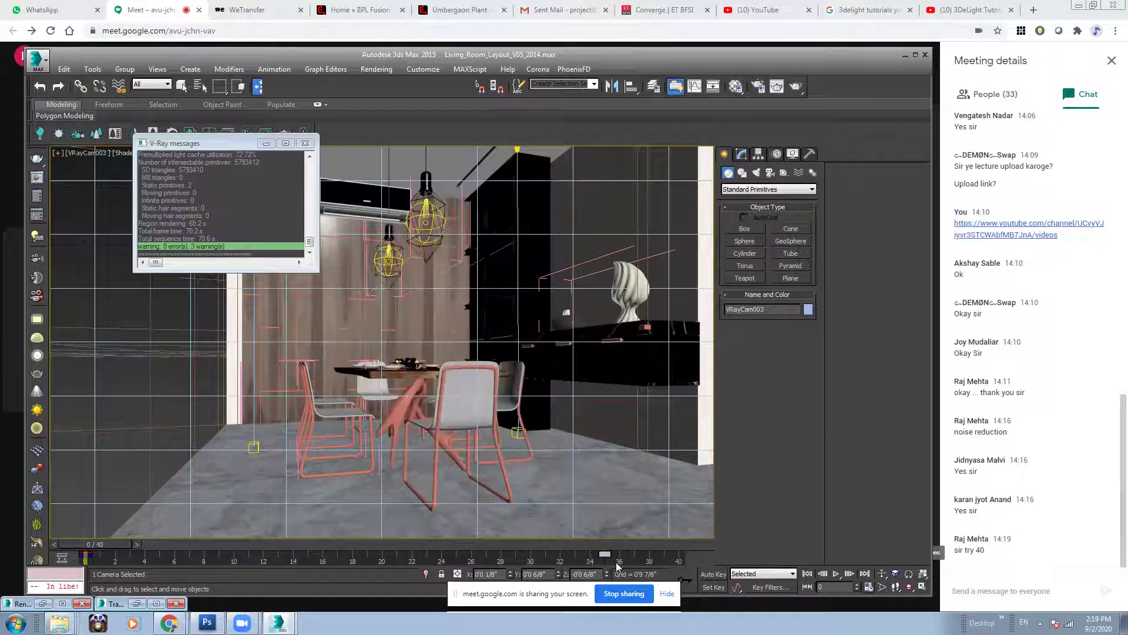
{"action": "left_click_drag", "start_coordinate": [605, 555], "coordinate": [678, 560]}
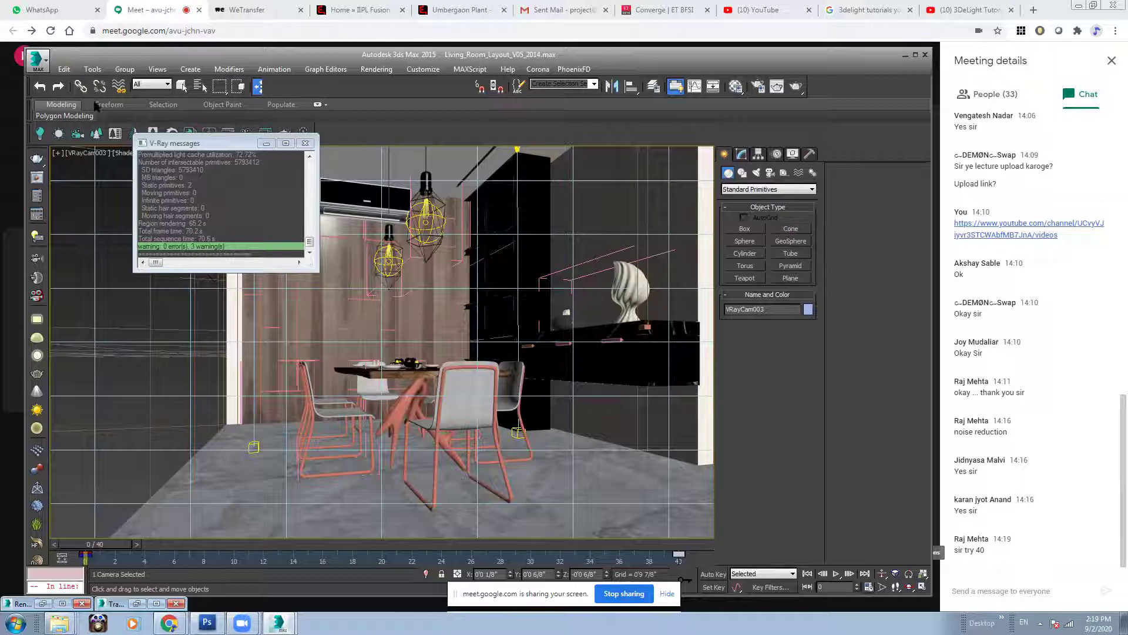
{"action": "left_click", "coordinate": [86, 152]}
{"action": "left_click", "coordinate": [126, 388]}
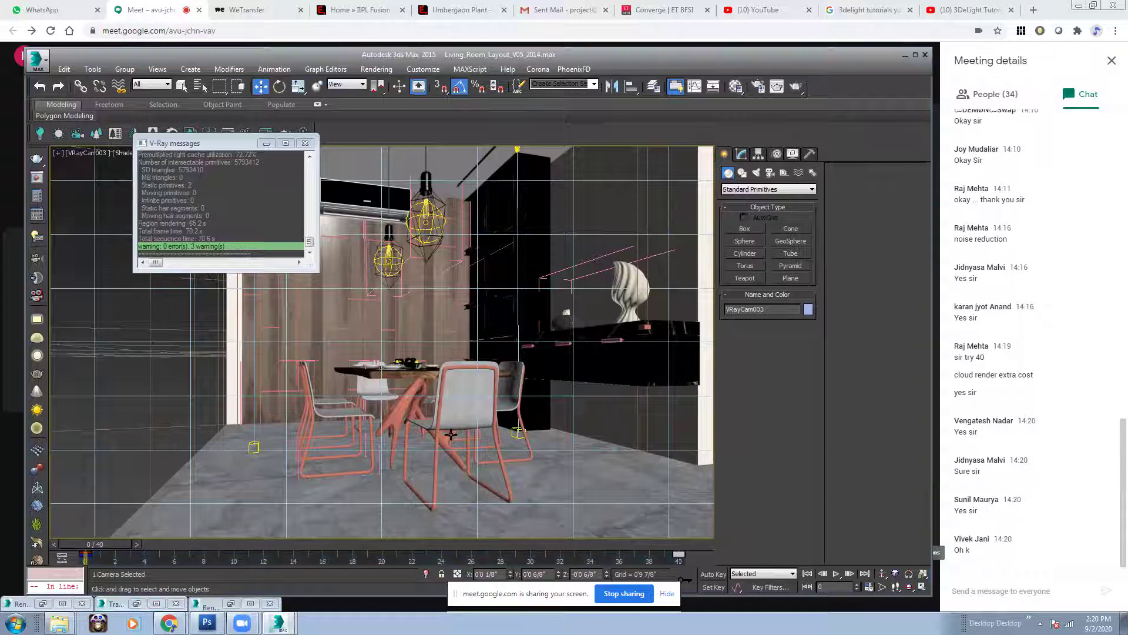
Examine the GI, global switches, image sampler, image filter and bucket sampler settings in Render Setup
{"action": "left_click", "coordinate": [758, 86]}
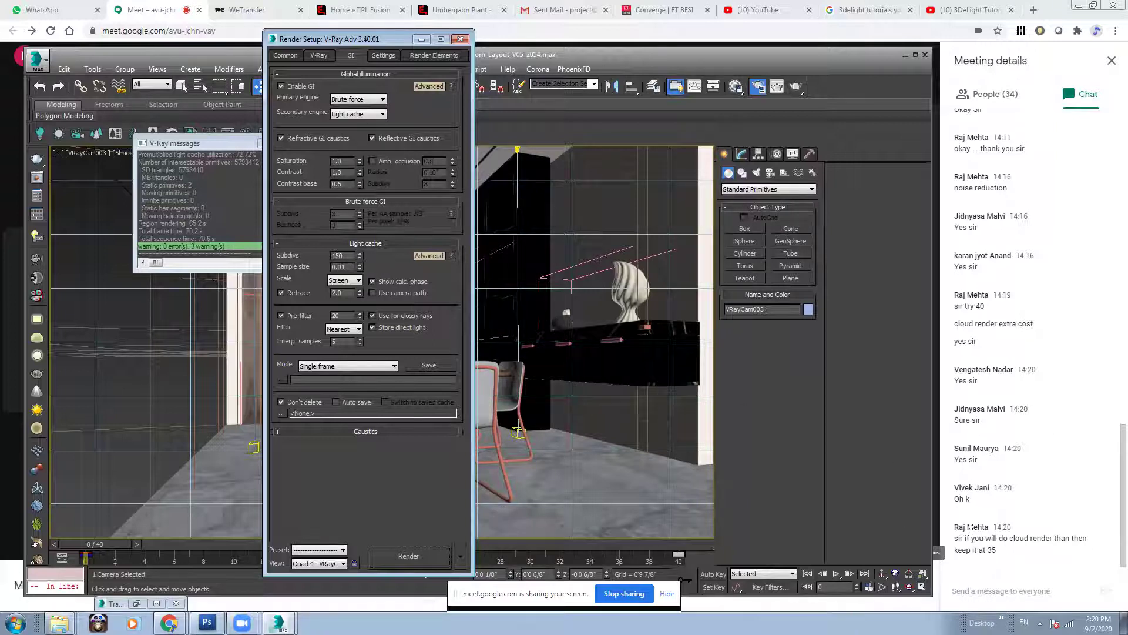
{"action": "left_click_drag", "start_coordinate": [375, 58], "coordinate": [362, 64]}
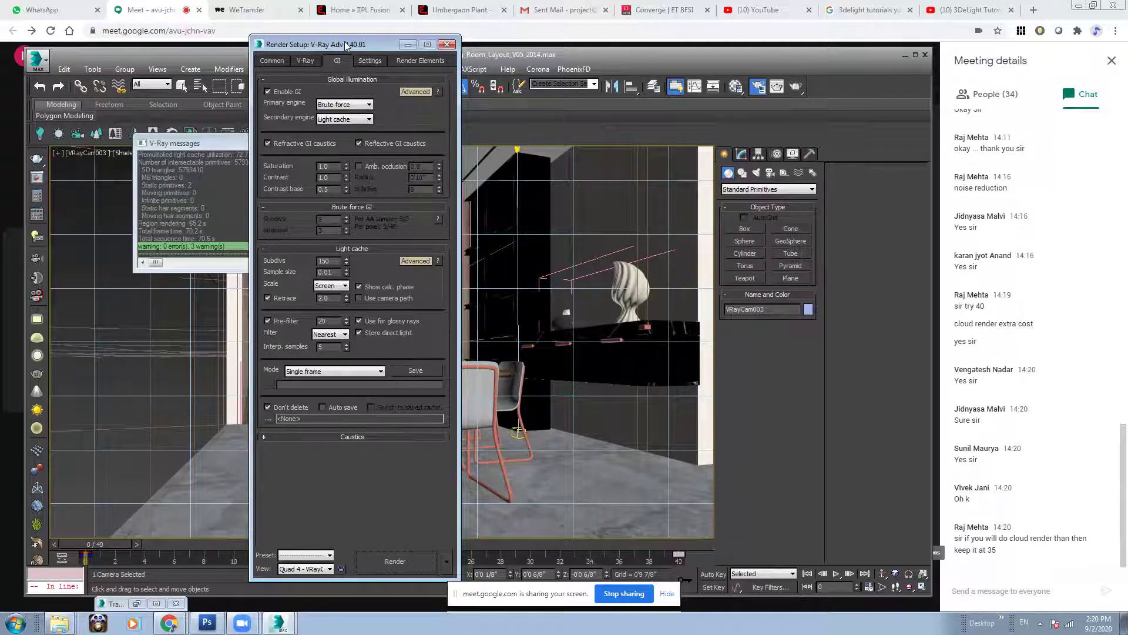
{"action": "left_click_drag", "start_coordinate": [346, 45], "coordinate": [376, 43]}
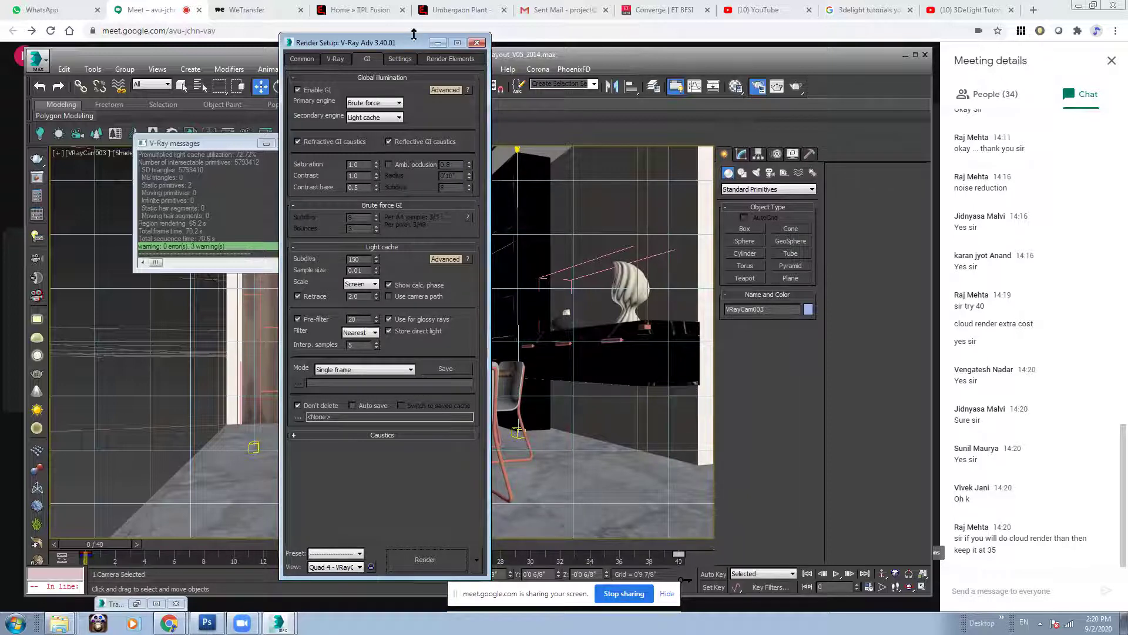
{"action": "left_click_drag", "start_coordinate": [413, 35], "coordinate": [414, 132]}
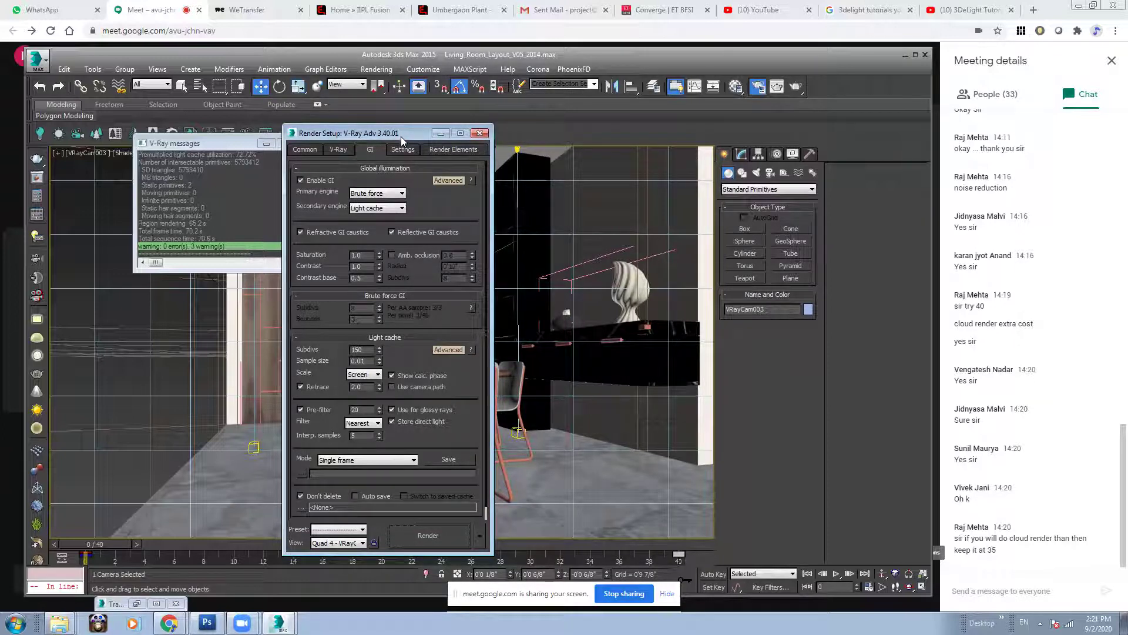
{"action": "left_click_drag", "start_coordinate": [401, 138], "coordinate": [411, 141]}
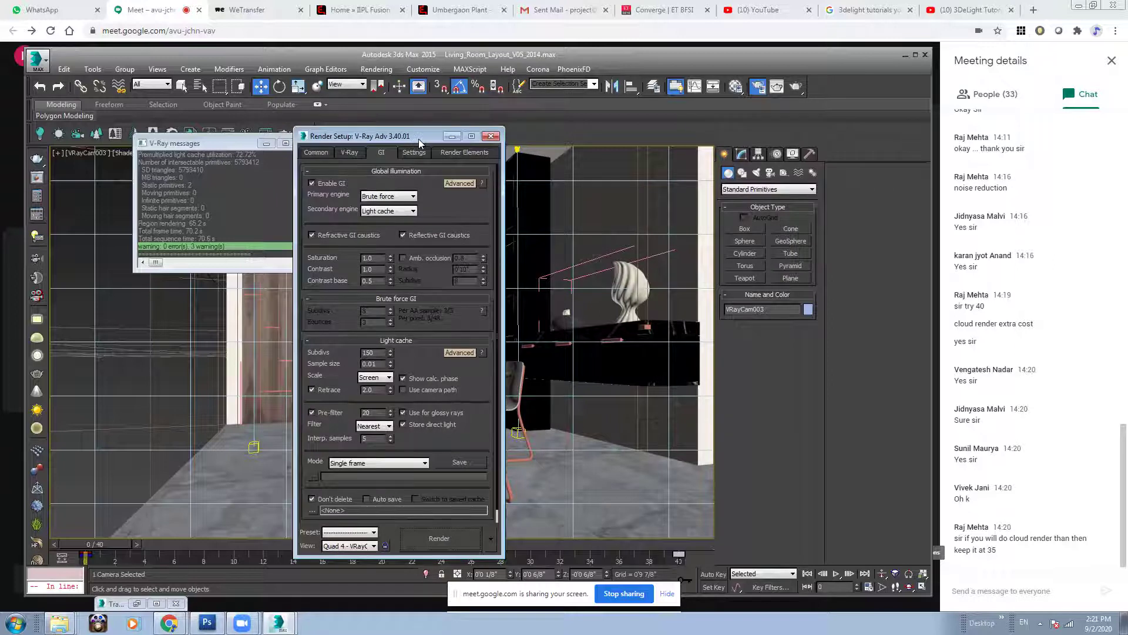
{"action": "left_click_drag", "start_coordinate": [418, 139], "coordinate": [443, 135]}
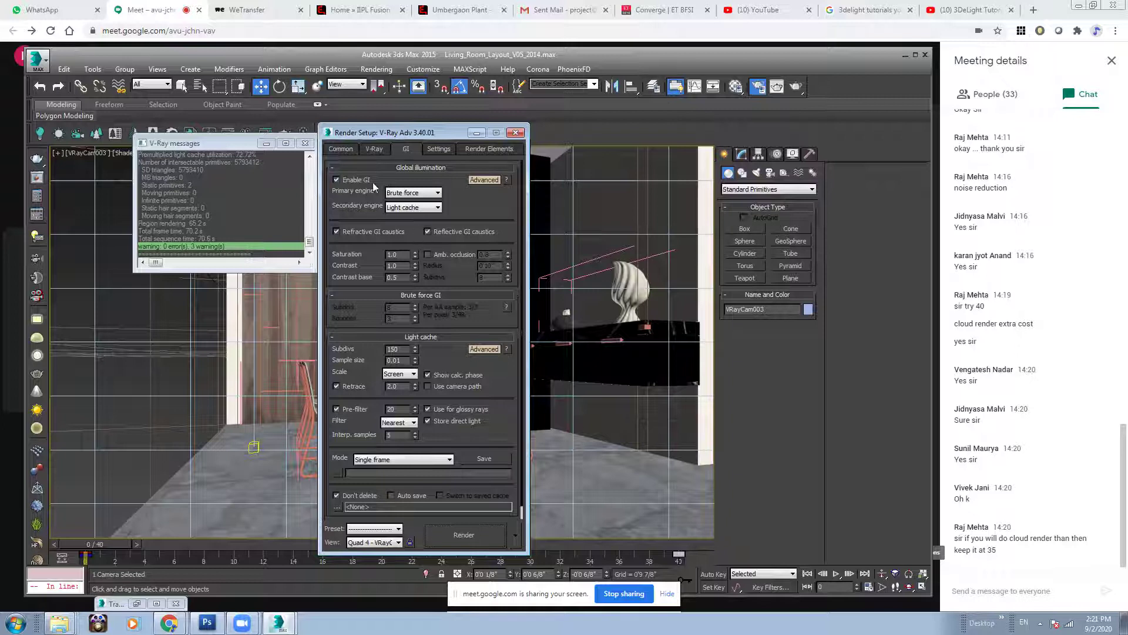
{"action": "left_click", "coordinate": [367, 147]}
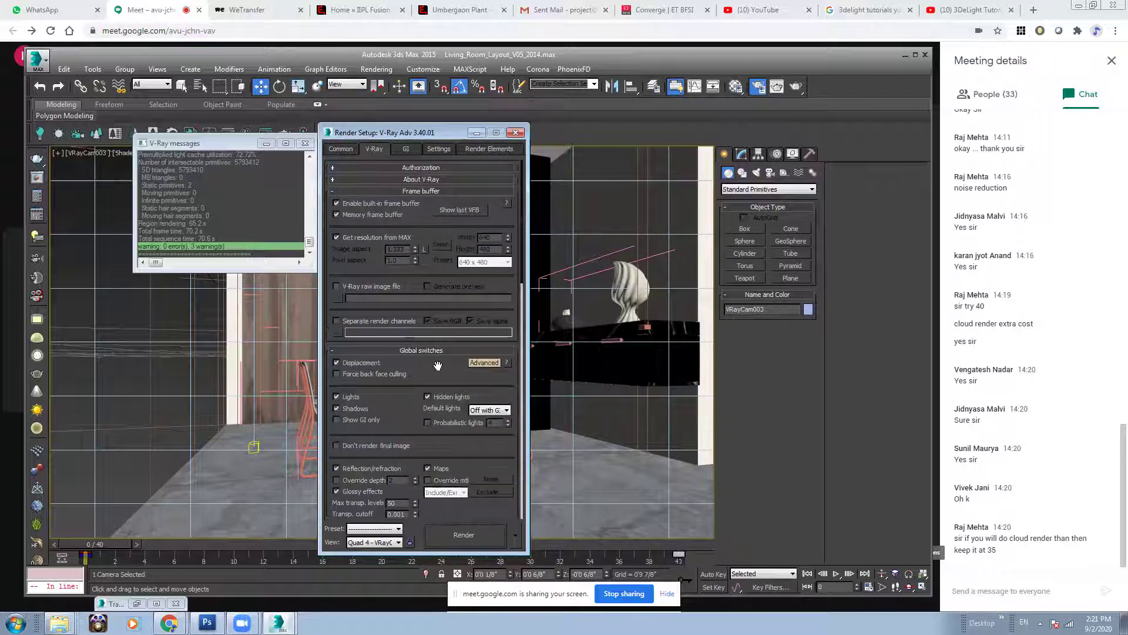
{"action": "scroll", "coordinate": [438, 366], "scroll_direction": "down", "scroll_amount": 4}
{"action": "scroll", "coordinate": [473, 238], "scroll_direction": "down", "scroll_amount": 4}
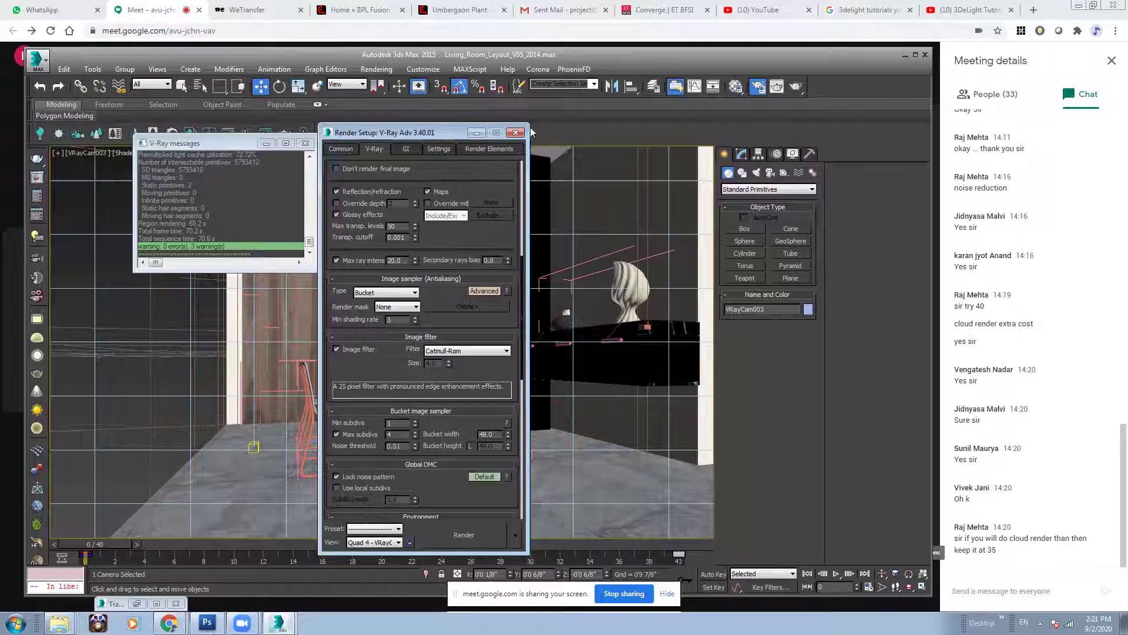
Bring the V-Ray frame buffer back into view and render the camera view again
{"action": "left_click", "coordinate": [757, 92]}
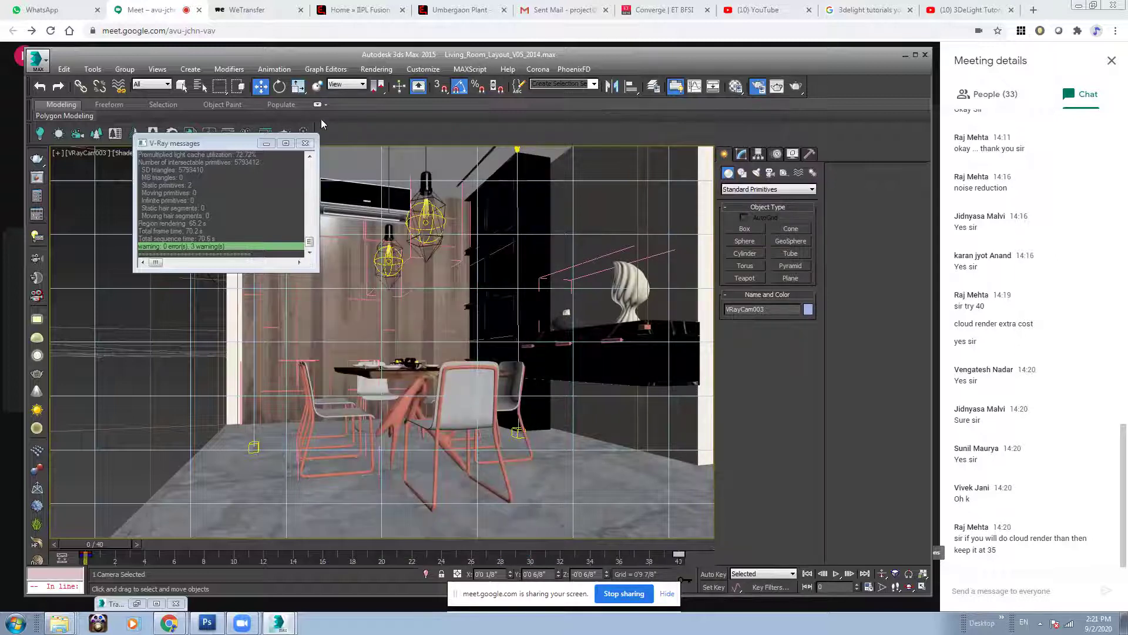
{"action": "left_click", "coordinate": [757, 89]}
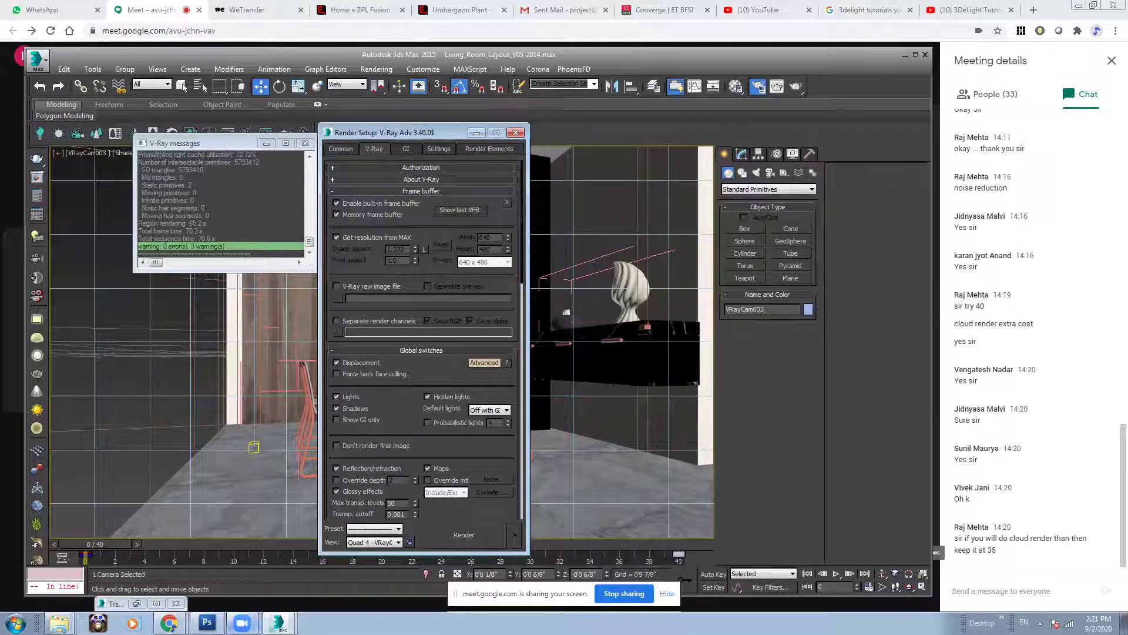
{"action": "left_click", "coordinate": [278, 623]}
{"action": "left_click", "coordinate": [276, 577]}
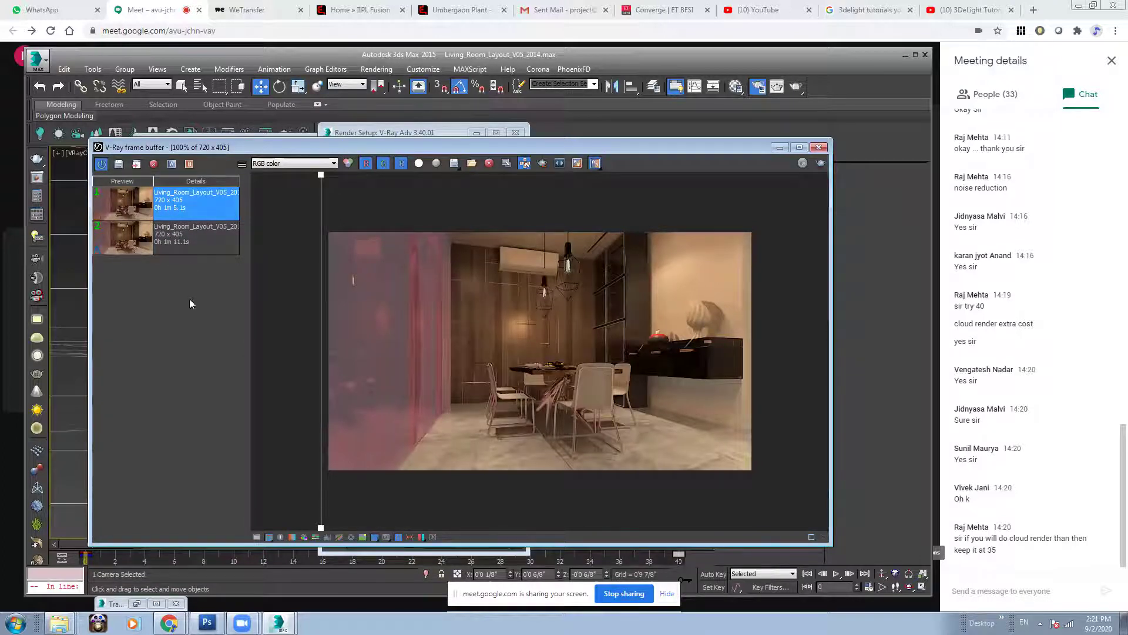
{"action": "left_click_drag", "start_coordinate": [420, 146], "coordinate": [419, 160]}
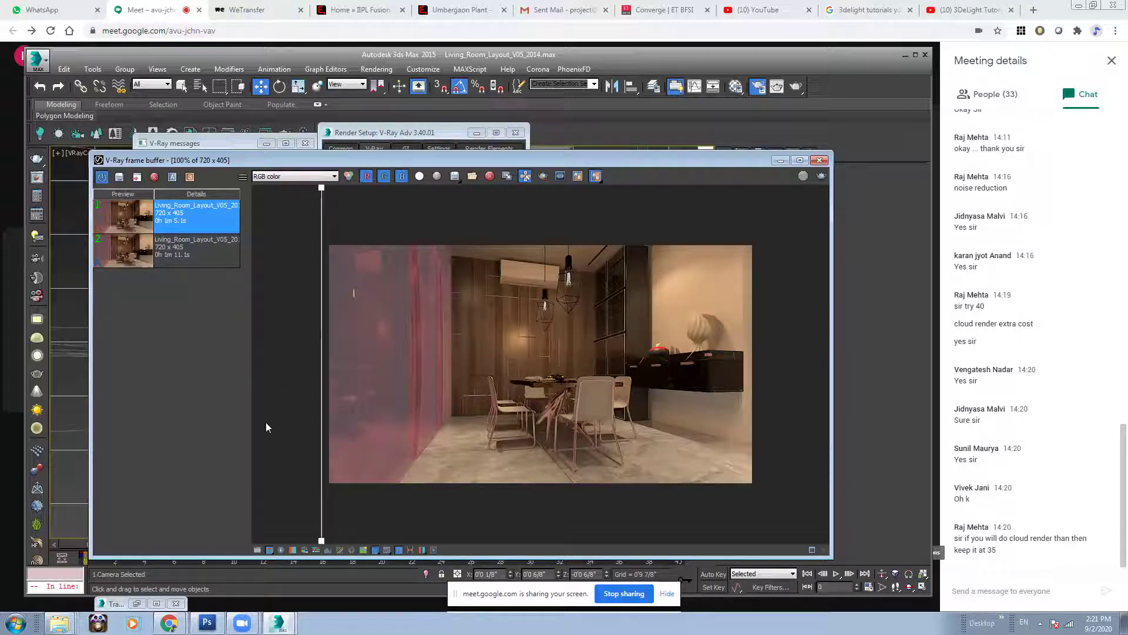
{"action": "left_click", "coordinate": [821, 178]}
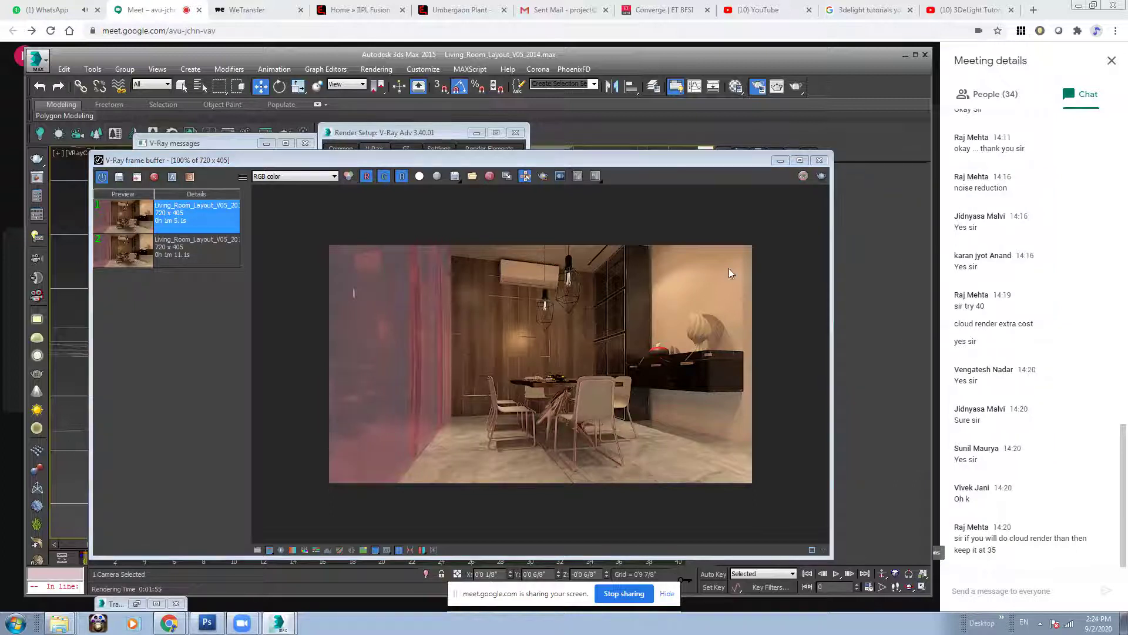
Save the finished render to the frame buffer history and set up an A/B comparison with the earlier render
{"action": "left_click", "coordinate": [119, 178]}
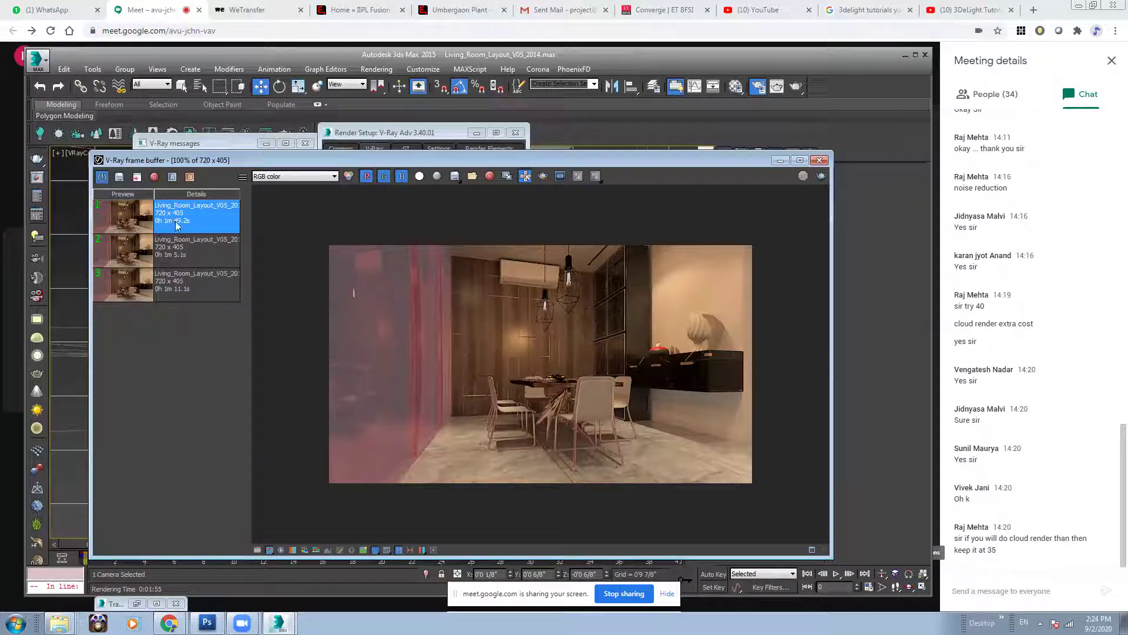
{"action": "left_click", "coordinate": [172, 177]}
{"action": "left_click", "coordinate": [203, 249]}
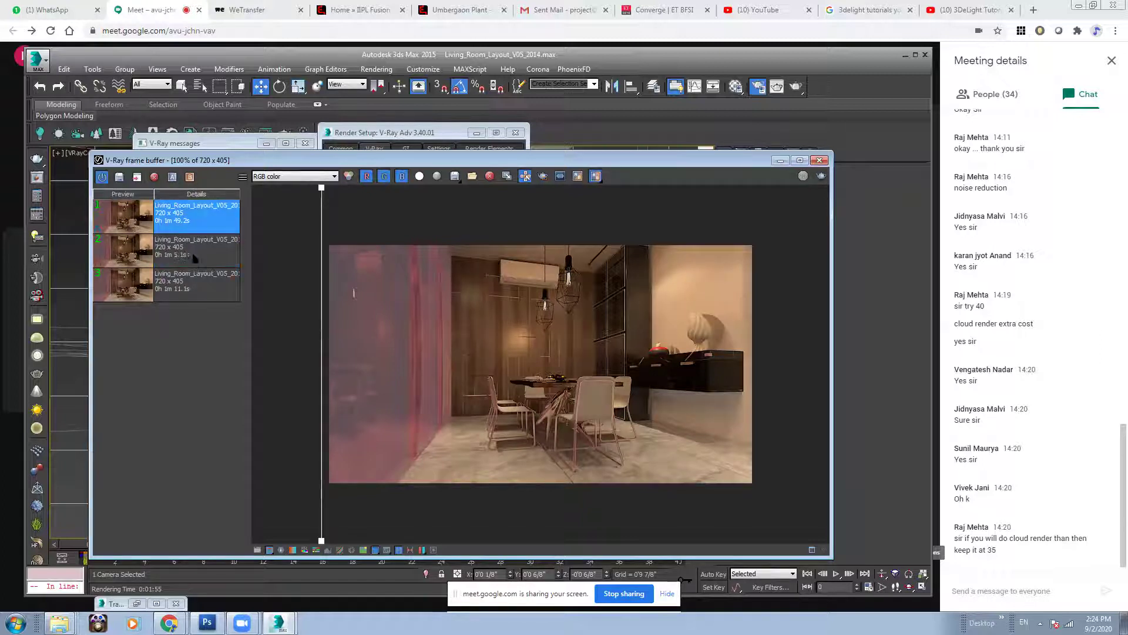
{"action": "left_click", "coordinate": [189, 219]}
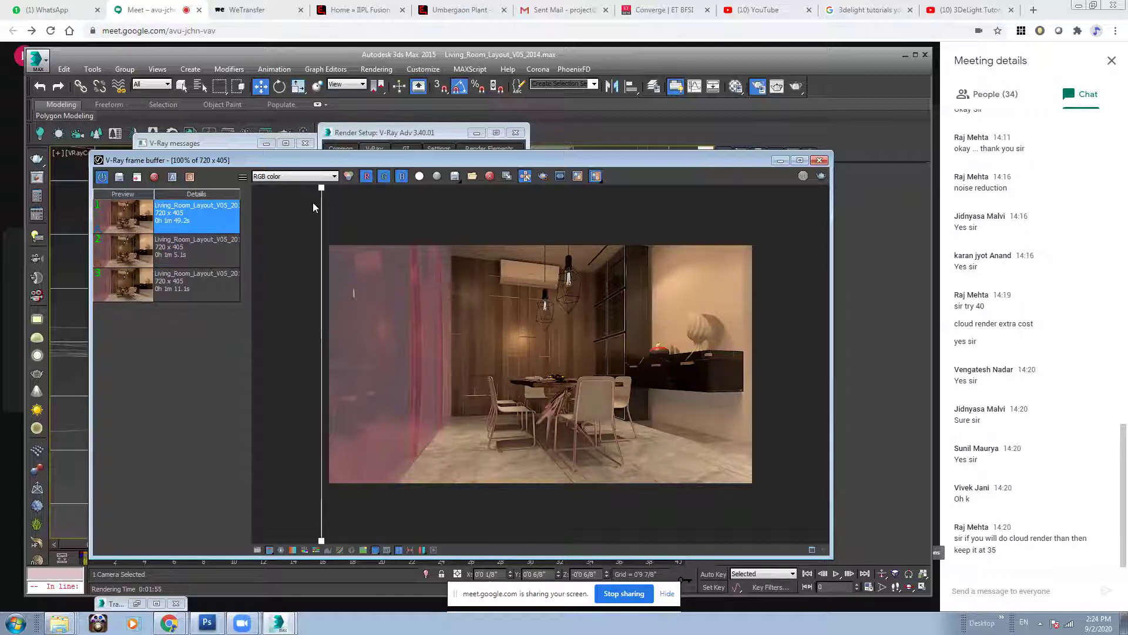
Compare noise on the cabinet, wall and vase between the history renders at 400% magnification using the A/B divider
{"action": "left_click_drag", "start_coordinate": [321, 190], "coordinate": [718, 258]}
{"action": "scroll", "coordinate": [713, 270], "scroll_direction": "up", "scroll_amount": 2}
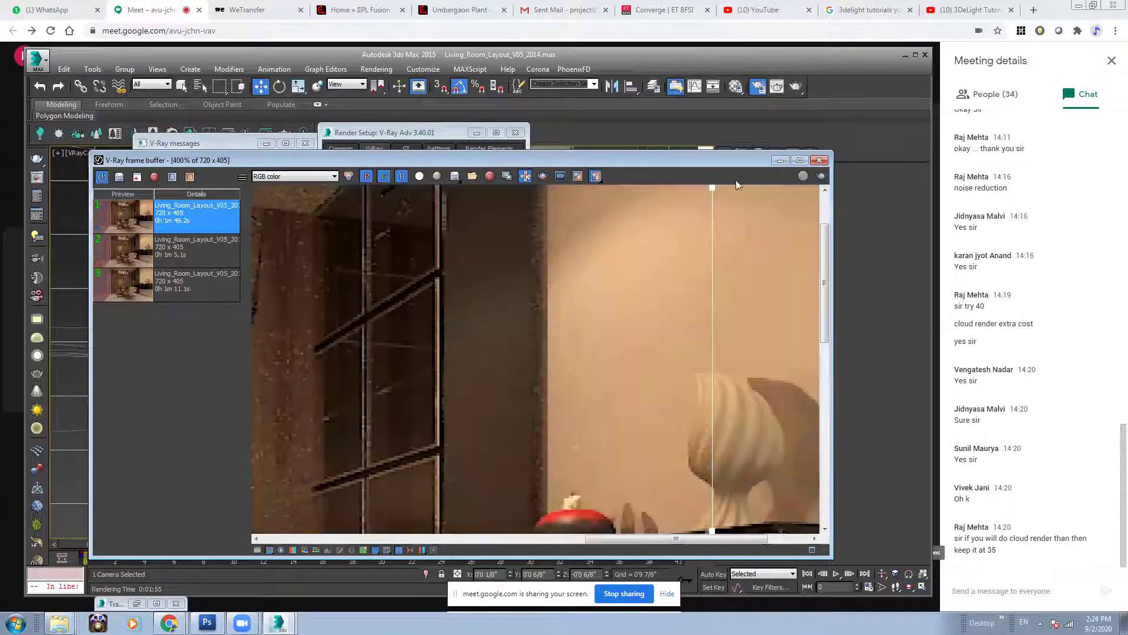
{"action": "left_click_drag", "start_coordinate": [713, 189], "coordinate": [417, 254]}
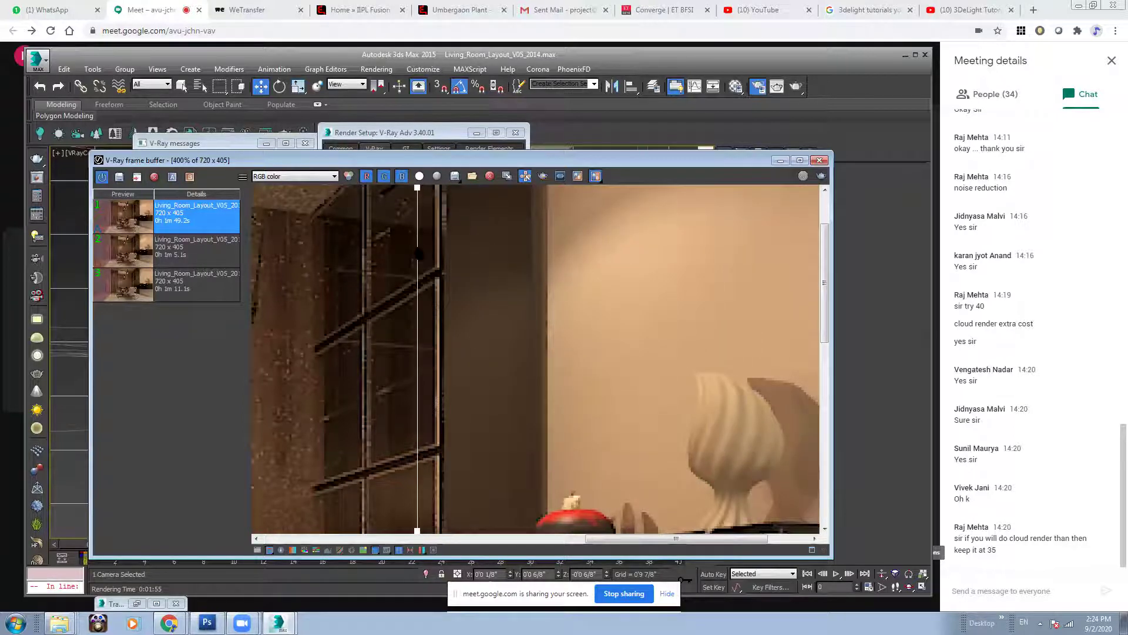
{"action": "left_click_drag", "start_coordinate": [581, 297], "coordinate": [382, 230]}
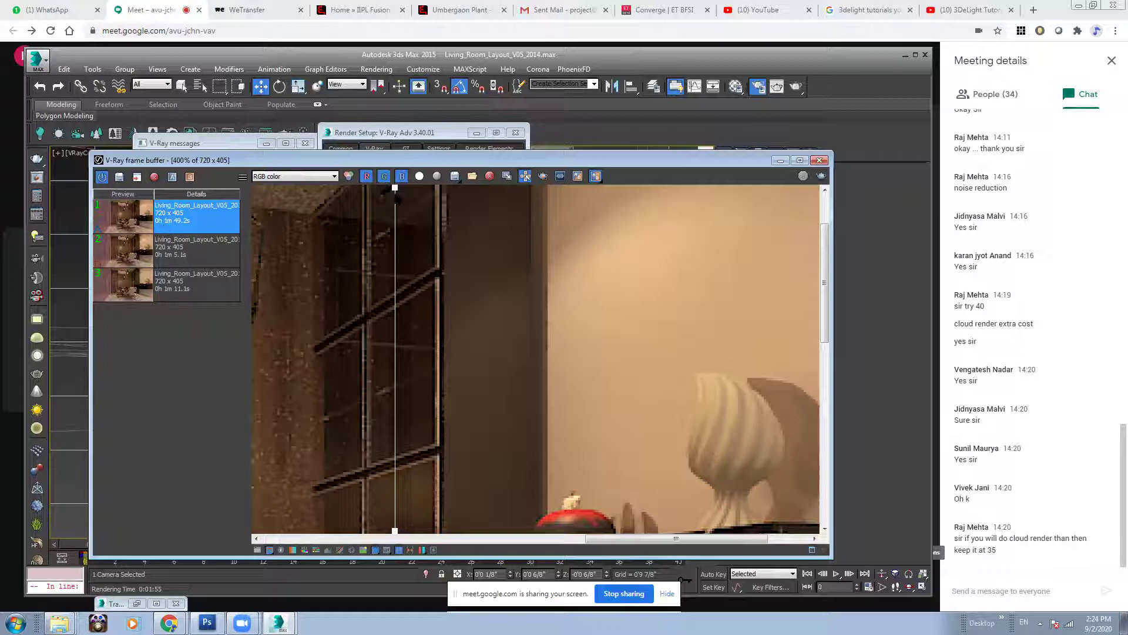
{"action": "left_click_drag", "start_coordinate": [396, 191], "coordinate": [803, 259]}
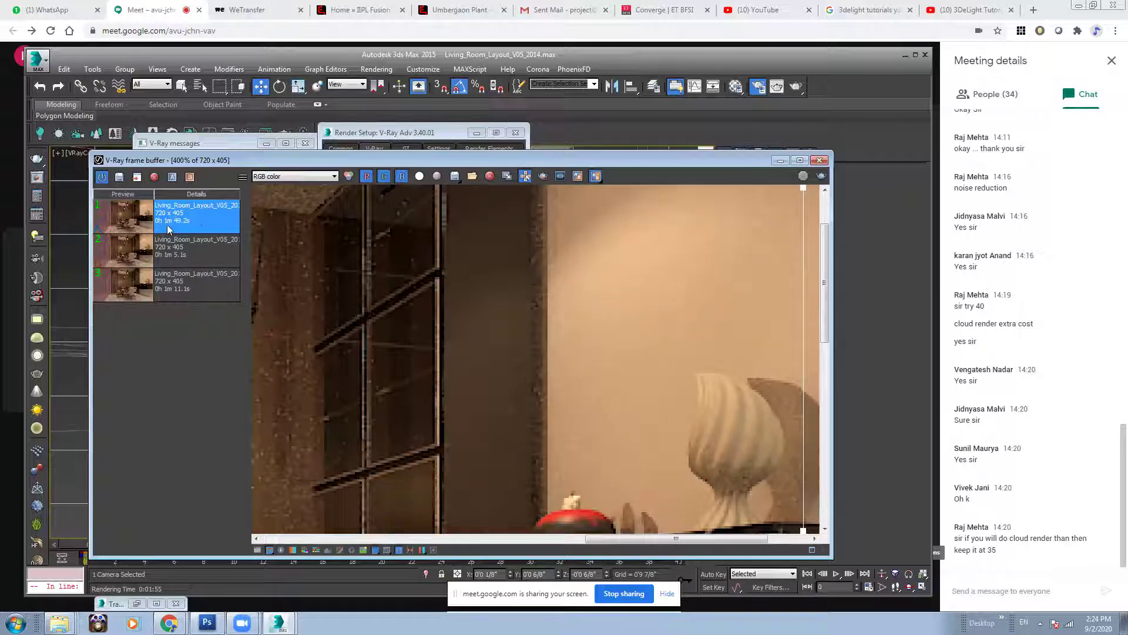
{"action": "left_click", "coordinate": [173, 255]}
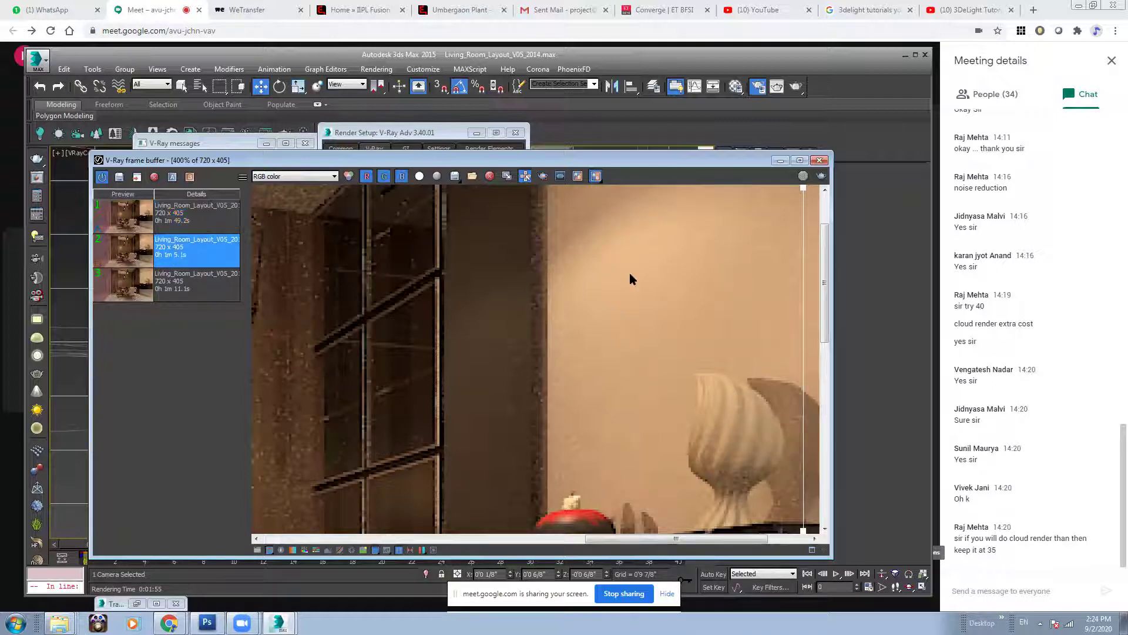
{"action": "left_click_drag", "start_coordinate": [805, 195], "coordinate": [371, 222]}
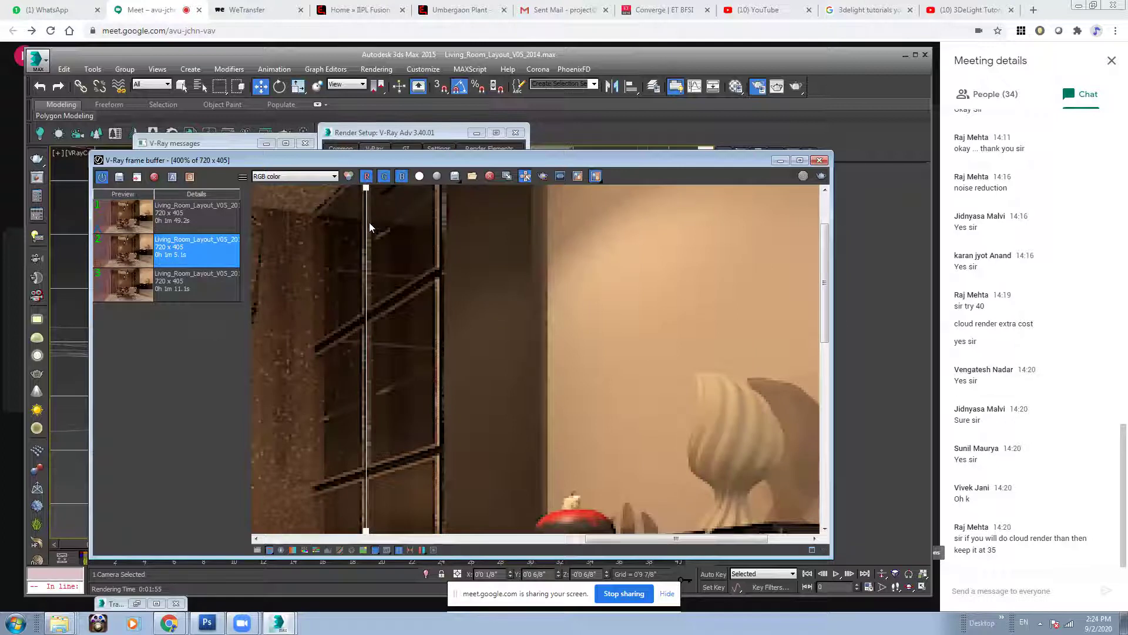
Inspect the compared renders at reduced magnifications down to 6% and return to 100%
{"action": "scroll", "coordinate": [427, 351], "scroll_direction": "down", "scroll_amount": 4}
{"action": "scroll", "coordinate": [642, 376], "scroll_direction": "up", "scroll_amount": 1}
{"action": "scroll", "coordinate": [643, 379], "scroll_direction": "down", "scroll_amount": 1}
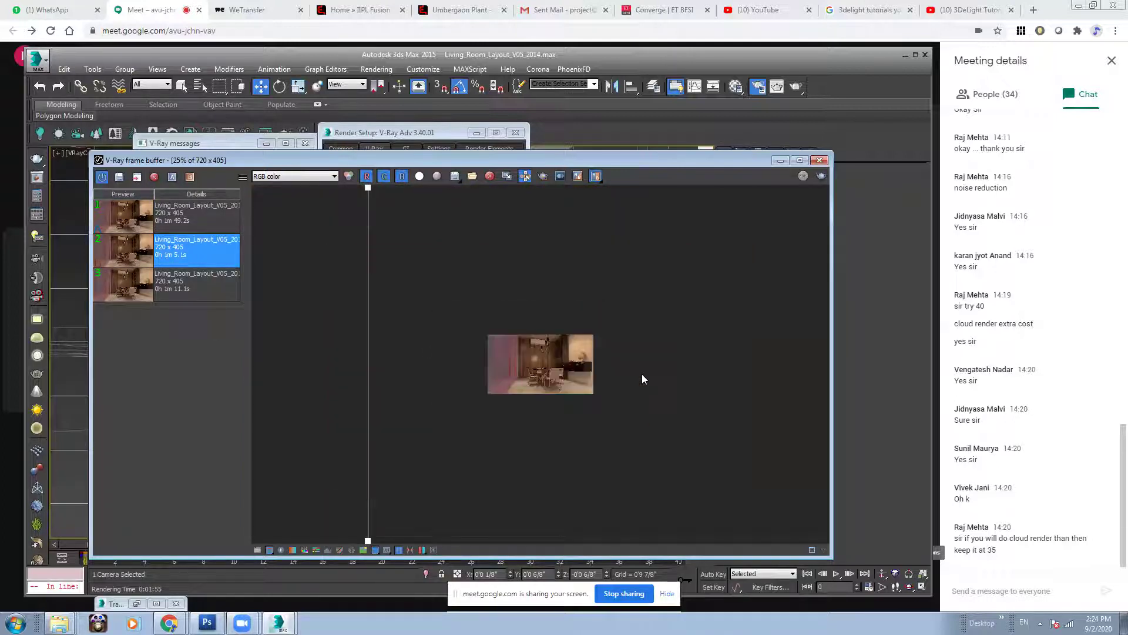
{"action": "scroll", "coordinate": [555, 359], "scroll_direction": "down", "scroll_amount": 1}
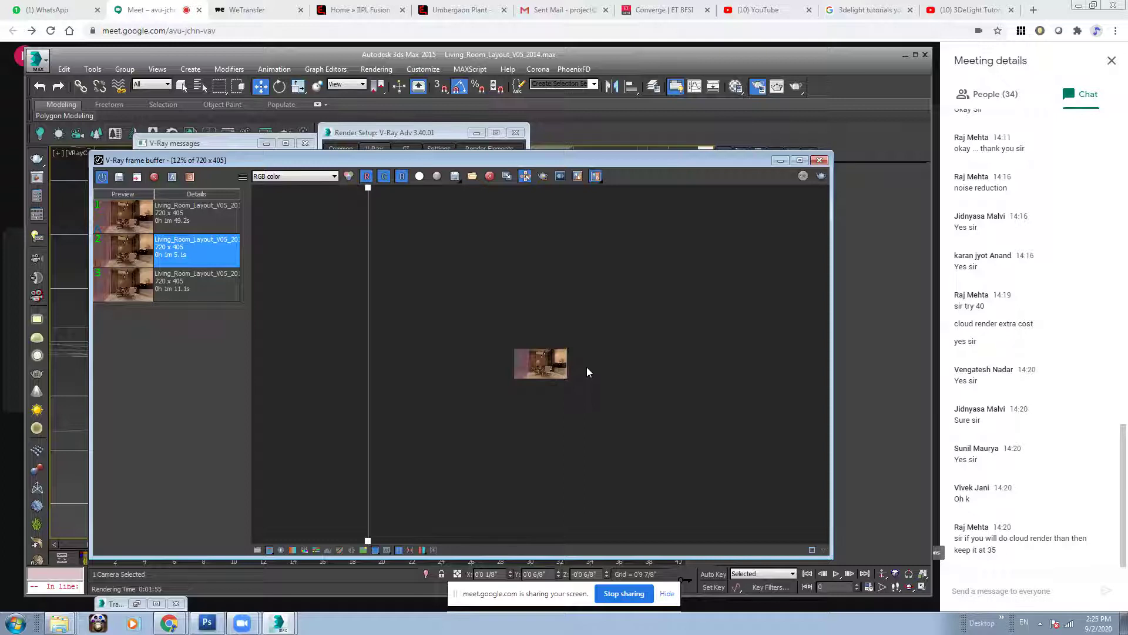
{"action": "scroll", "coordinate": [554, 359], "scroll_direction": "down", "scroll_amount": 2}
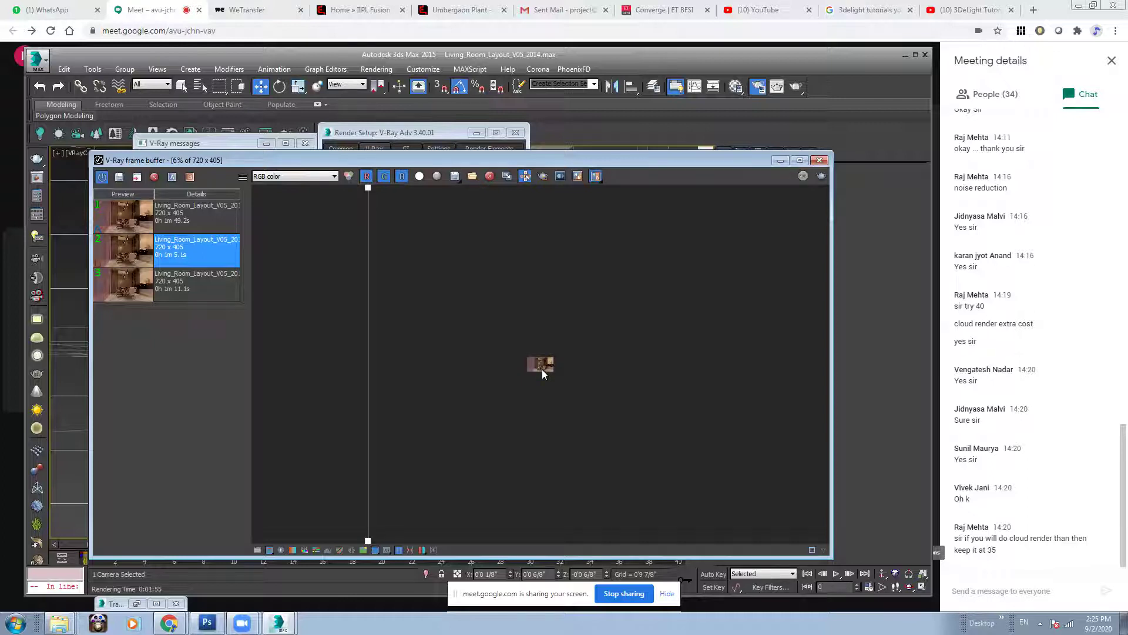
{"action": "scroll", "coordinate": [542, 374], "scroll_direction": "up", "scroll_amount": 1}
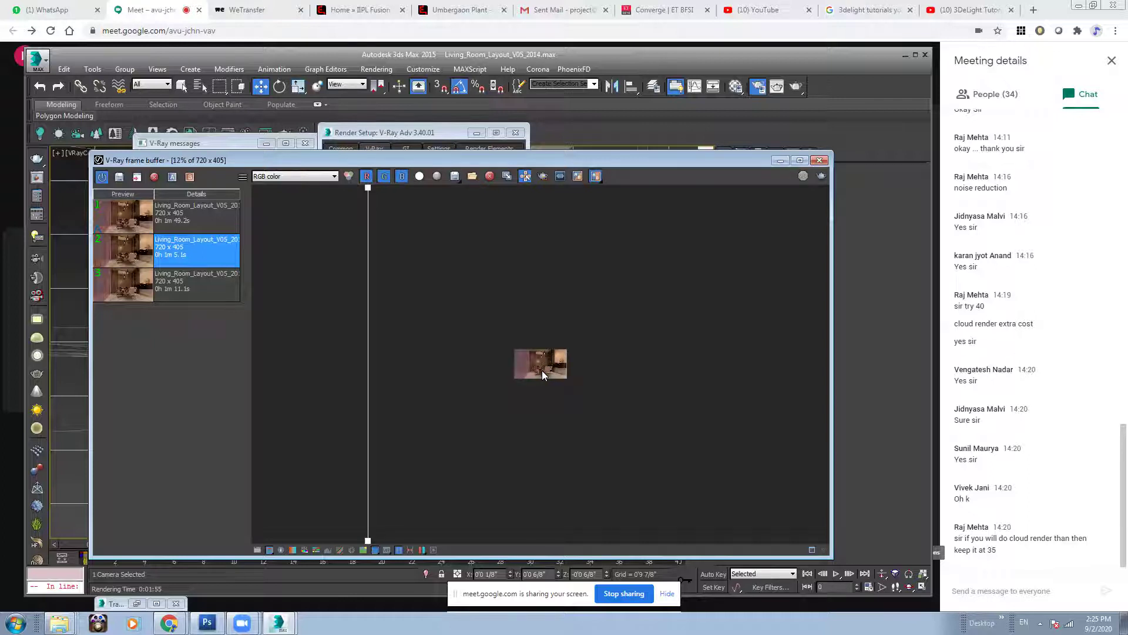
{"action": "scroll", "coordinate": [542, 370], "scroll_direction": "up", "scroll_amount": 1}
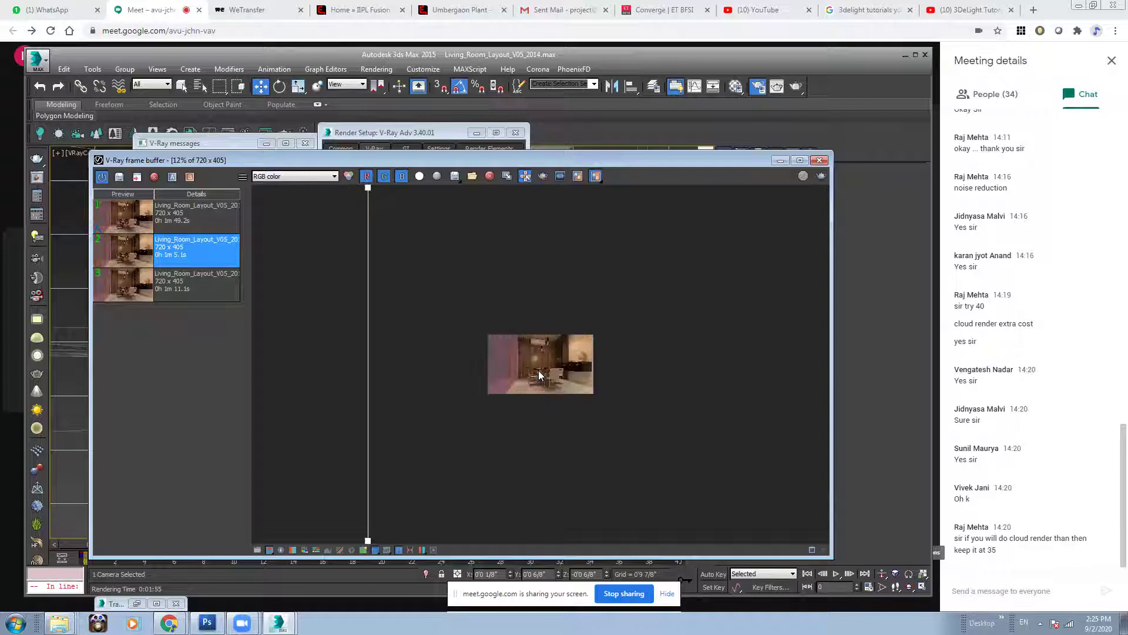
{"action": "scroll", "coordinate": [539, 370], "scroll_direction": "up", "scroll_amount": 2}
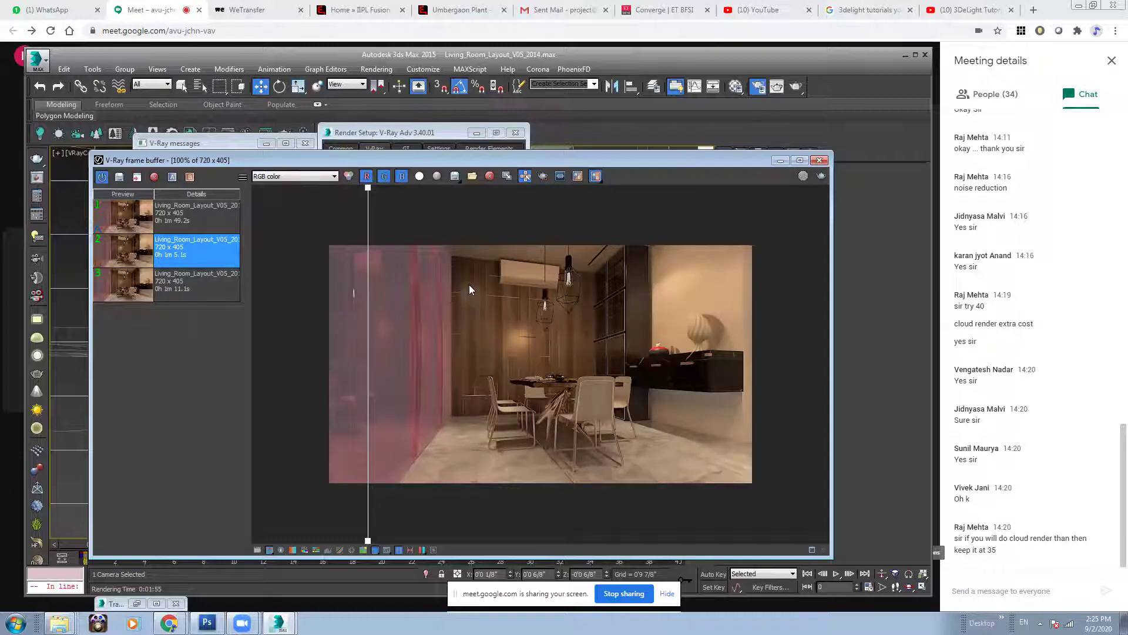
Minimize the frame buffer and enable Don't render final image in Render Setup's V-Ray global switches
{"action": "left_click", "coordinate": [781, 161]}
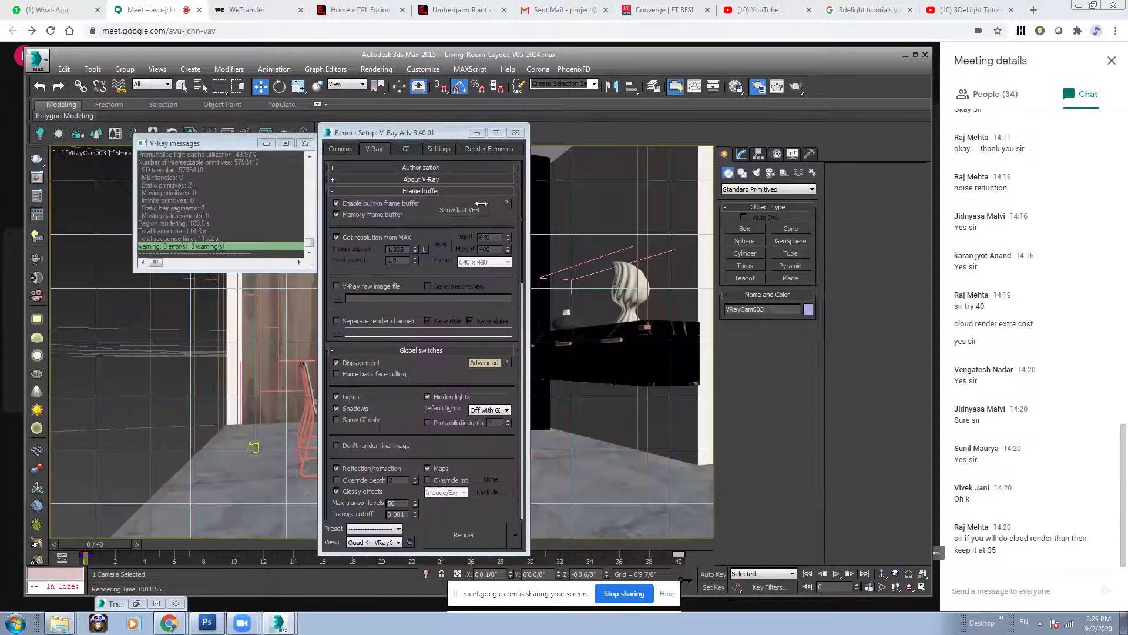
{"action": "left_click_drag", "start_coordinate": [396, 138], "coordinate": [413, 136]}
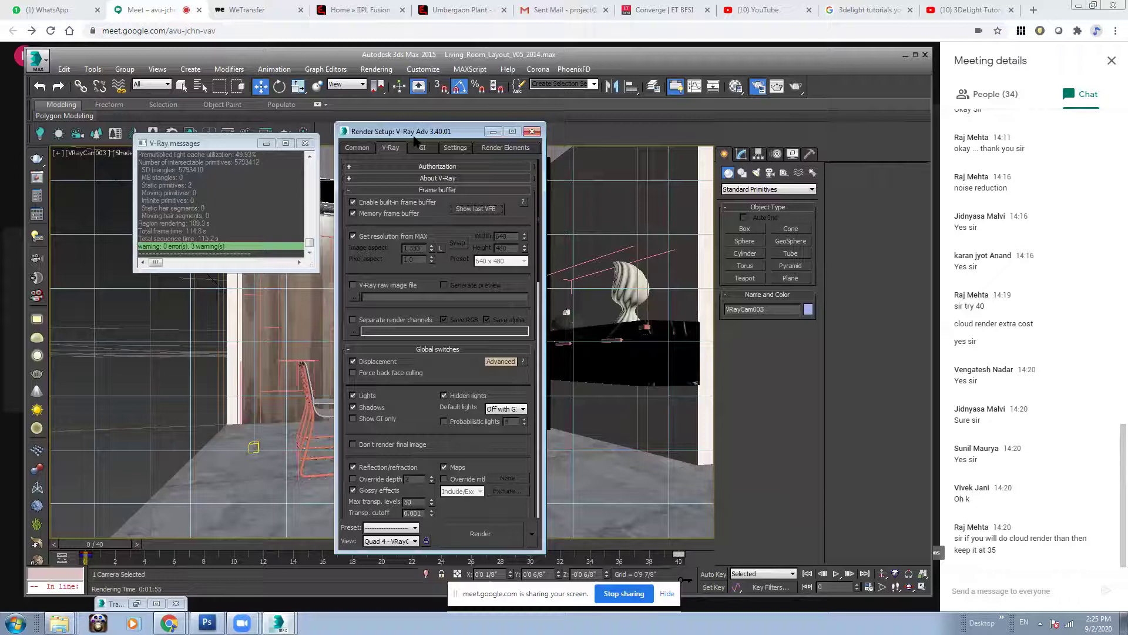
{"action": "left_click", "coordinate": [422, 147]}
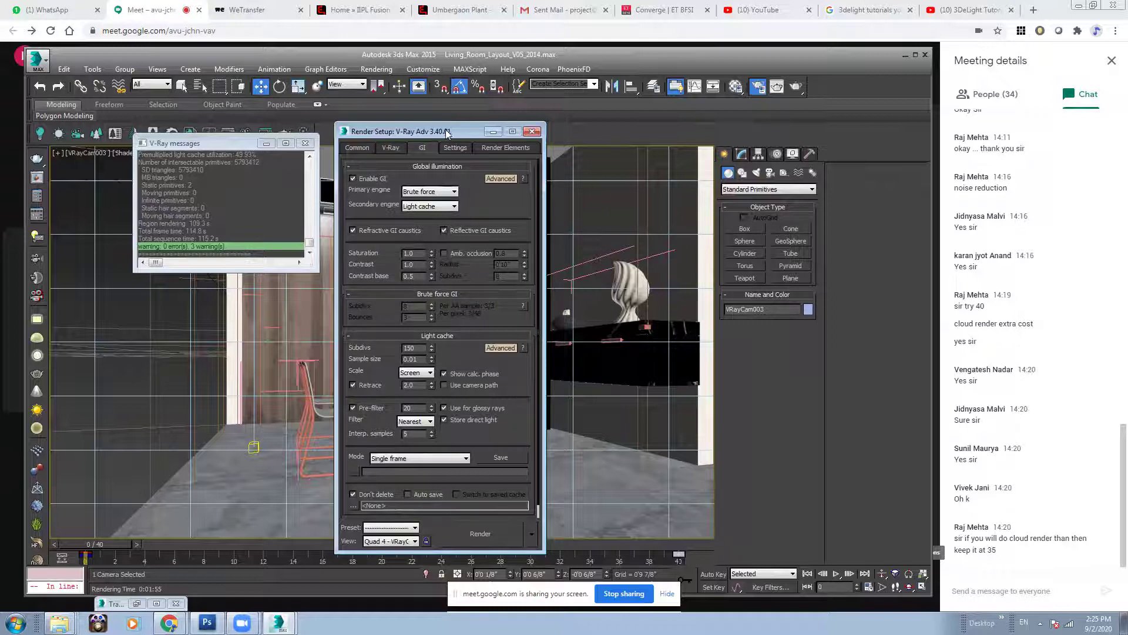
{"action": "left_click_drag", "start_coordinate": [440, 131], "coordinate": [450, 130]}
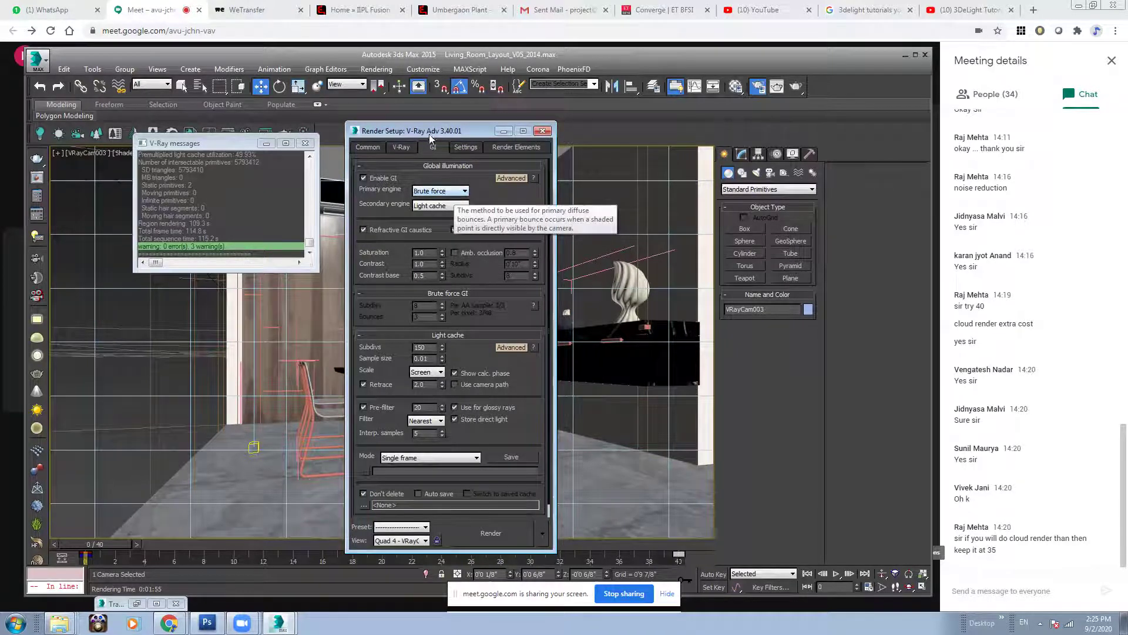
{"action": "left_click_drag", "start_coordinate": [434, 130], "coordinate": [424, 123]}
{"action": "left_click", "coordinate": [389, 141]}
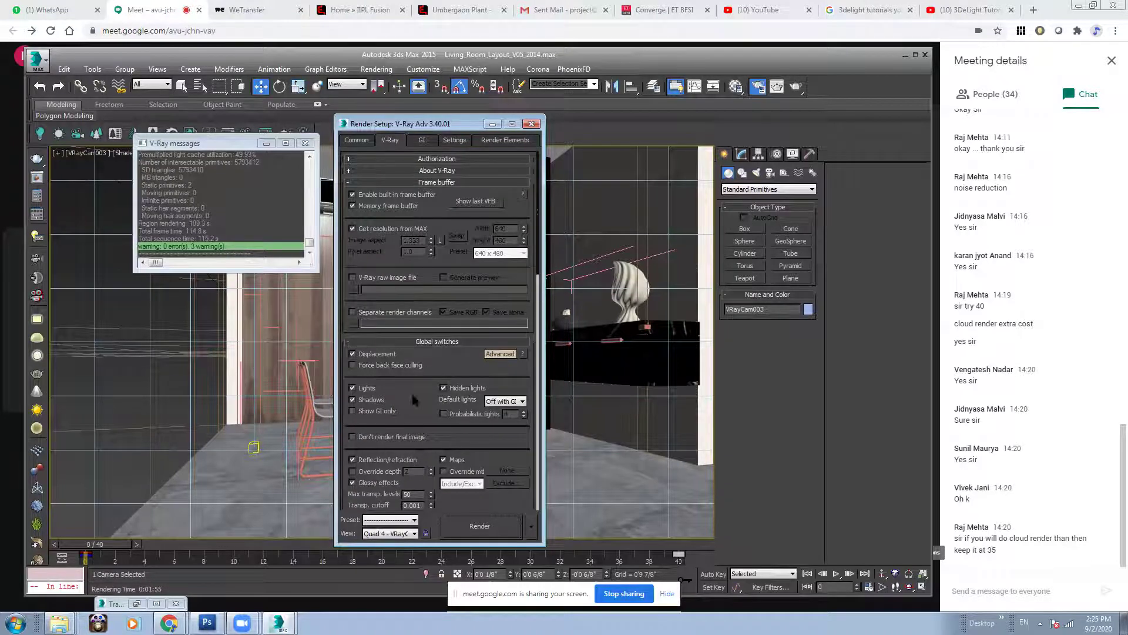
{"action": "left_click", "coordinate": [352, 437]}
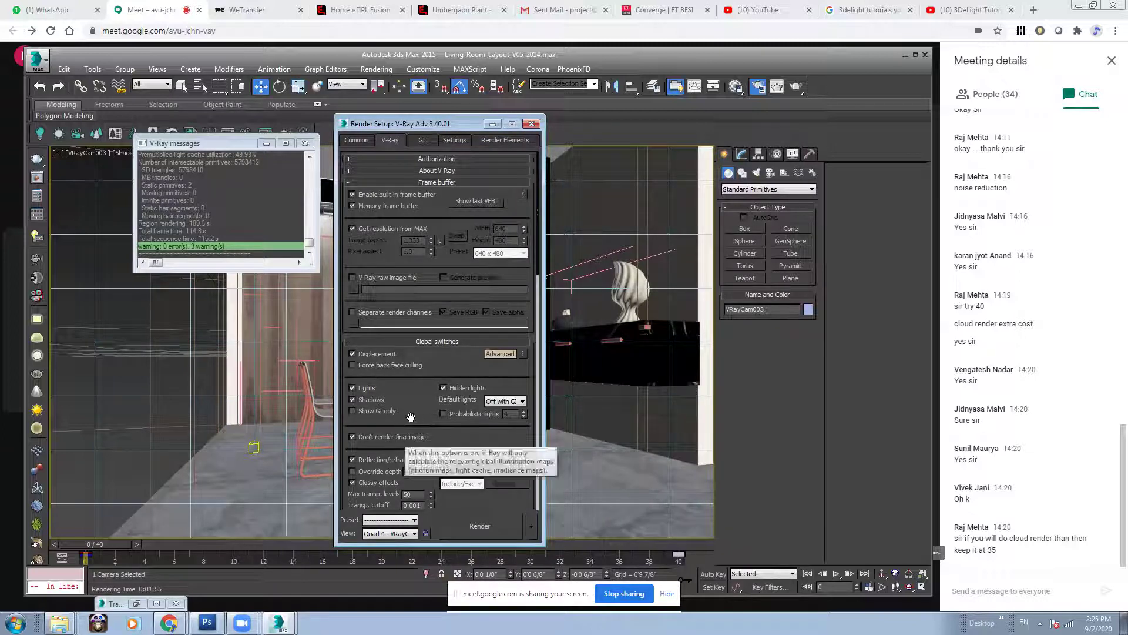
{"action": "mouse_move", "coordinate": [372, 445]}
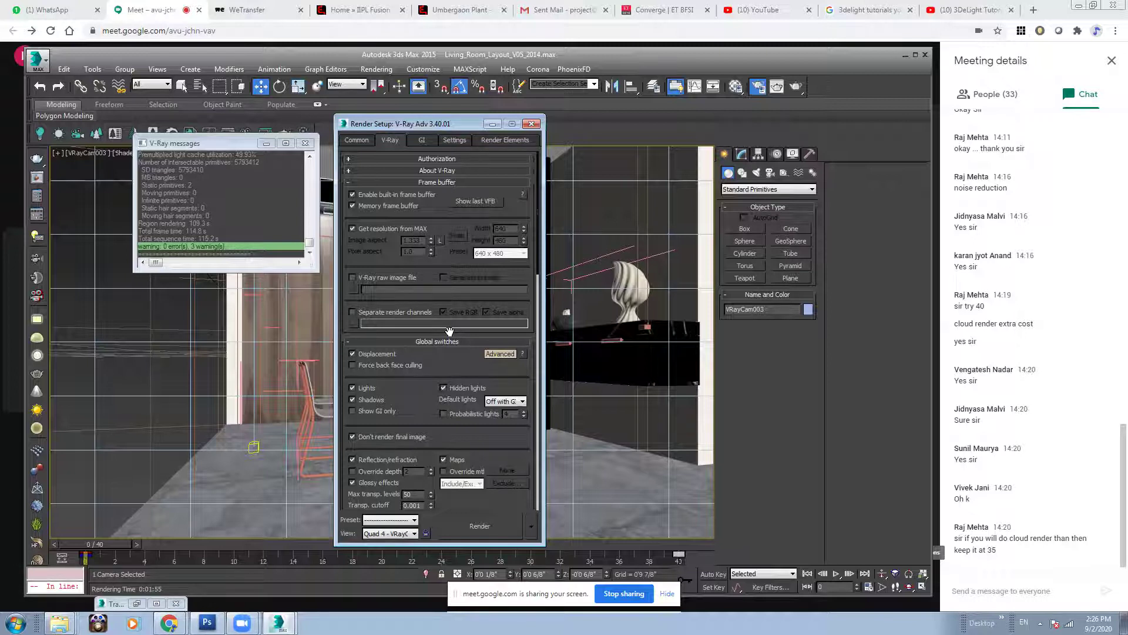
Set the primary GI engine to Light cache with 400 subdivs and check the light cache mode
{"action": "left_click", "coordinate": [419, 140]}
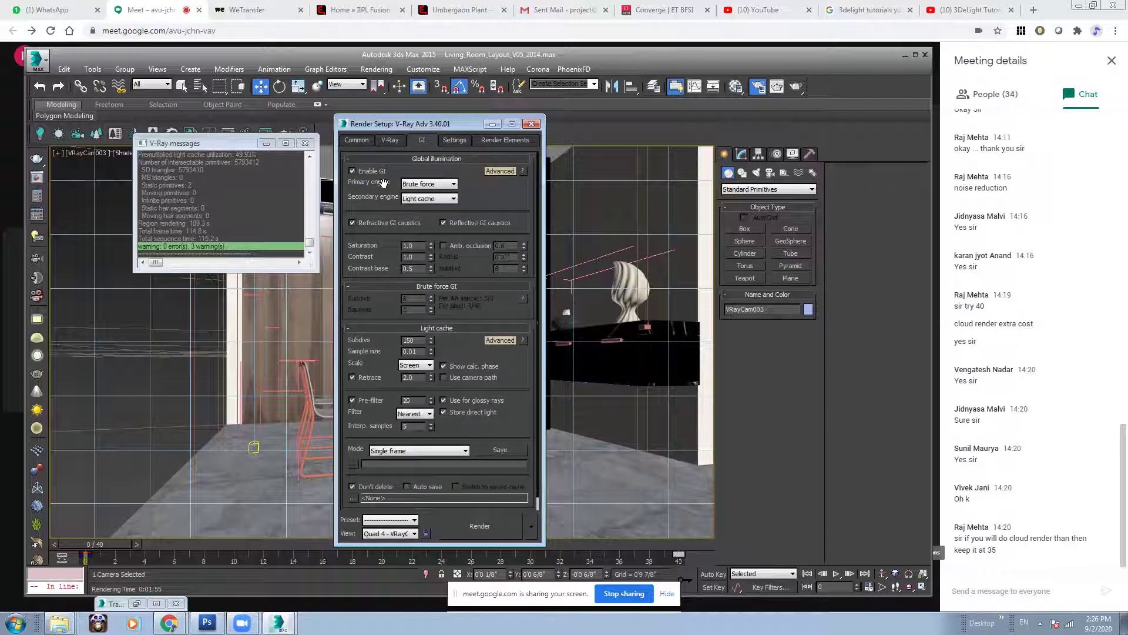
{"action": "left_click", "coordinate": [421, 184]}
{"action": "left_click", "coordinate": [423, 216]}
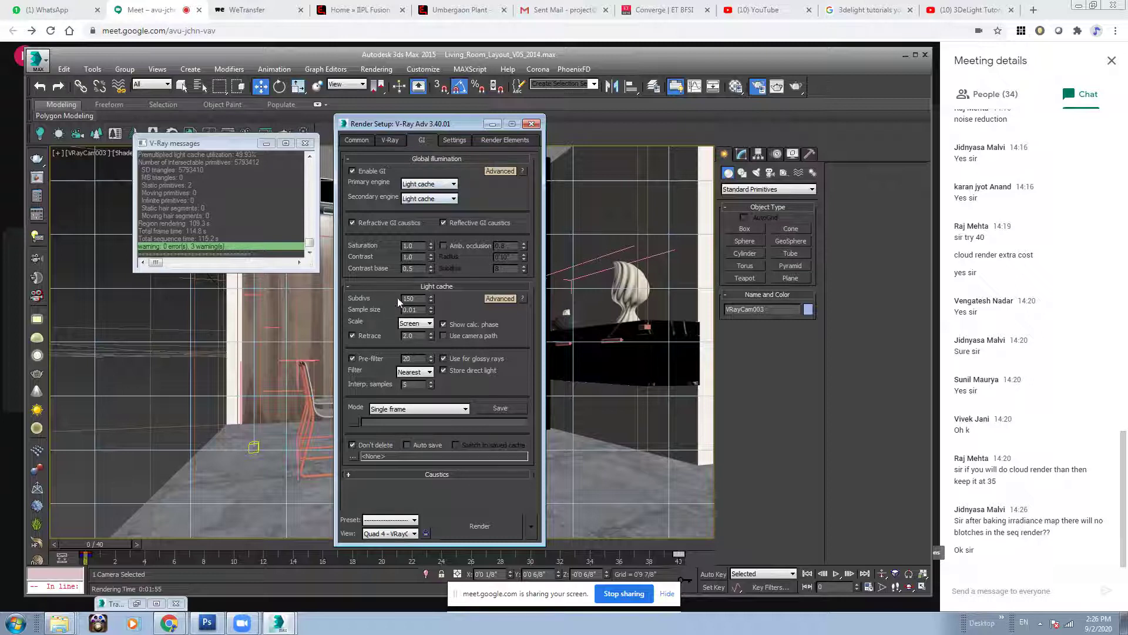
{"action": "left_click_drag", "start_coordinate": [411, 300], "coordinate": [363, 301]}
{"action": "type", "text": "400"}
{"action": "key", "text": "Return"}
{"action": "left_click", "coordinate": [397, 409]}
{"action": "left_click", "coordinate": [405, 412]}
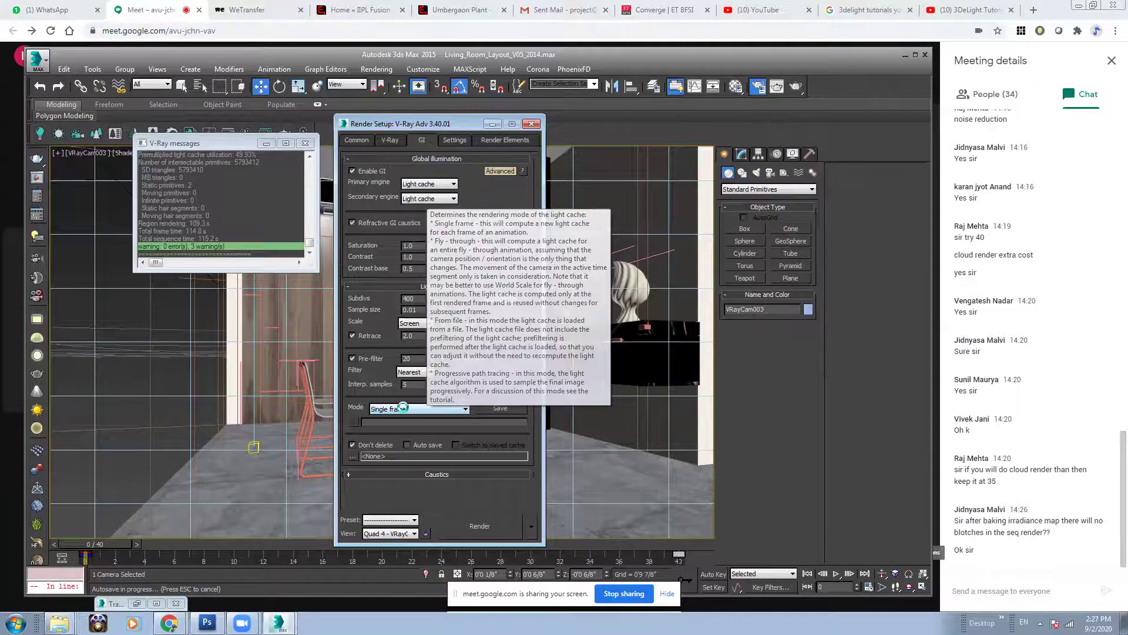
Switch to Photoshop and create a blank white 1920 x 1080 pixel RGB document at 72 pixels/inch
{"action": "left_click", "coordinate": [206, 623]}
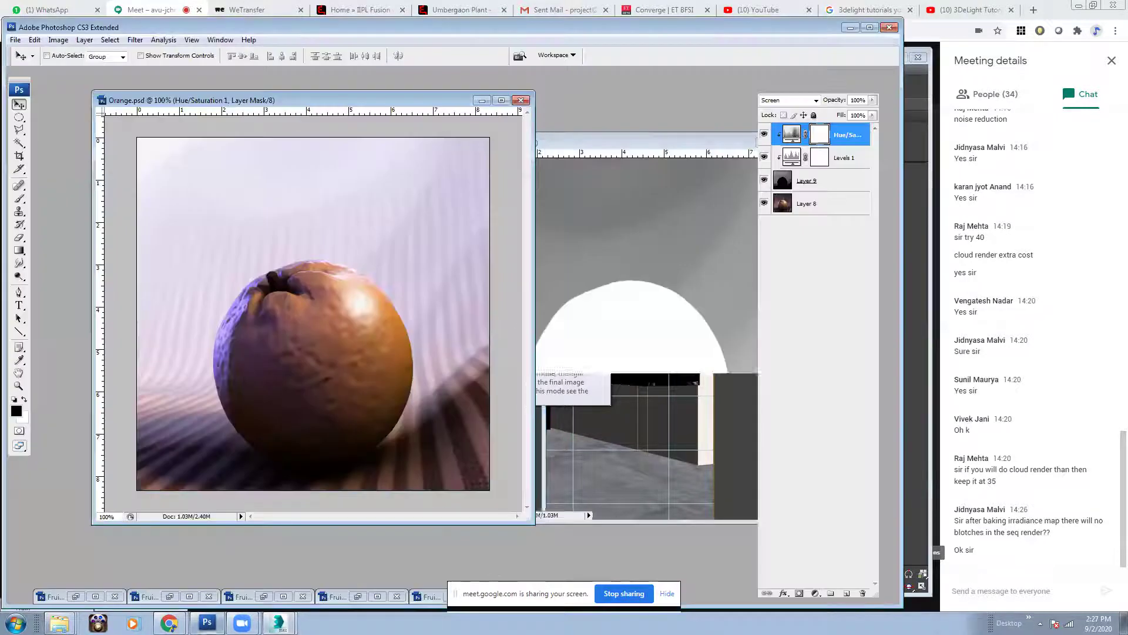
{"action": "left_click", "coordinate": [15, 39]}
{"action": "left_click", "coordinate": [23, 50]}
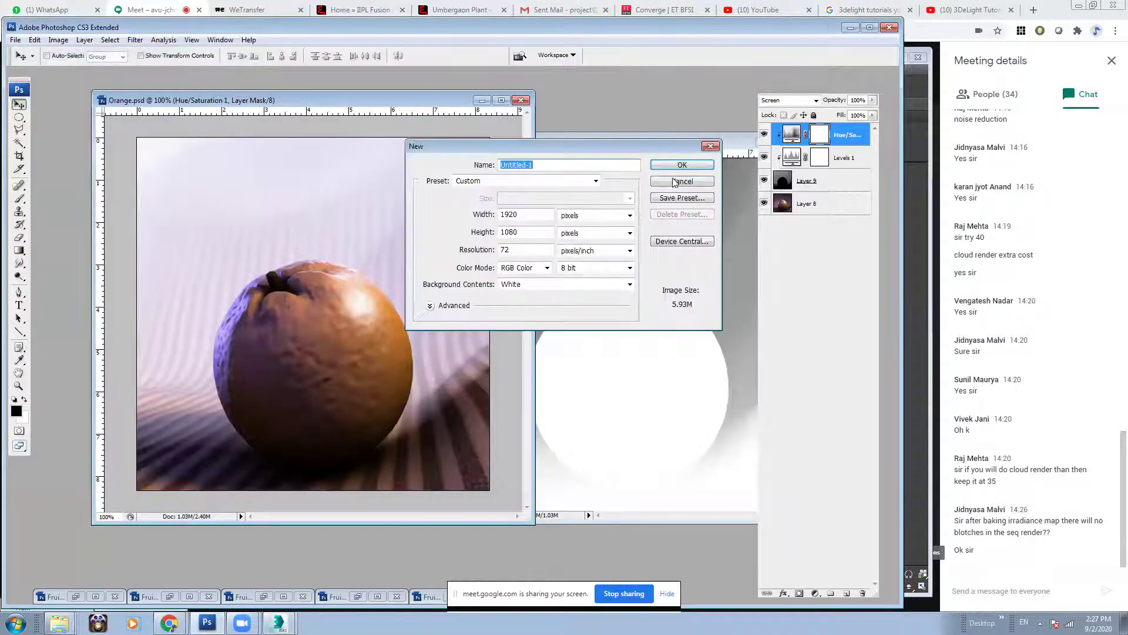
{"action": "left_click", "coordinate": [681, 165]}
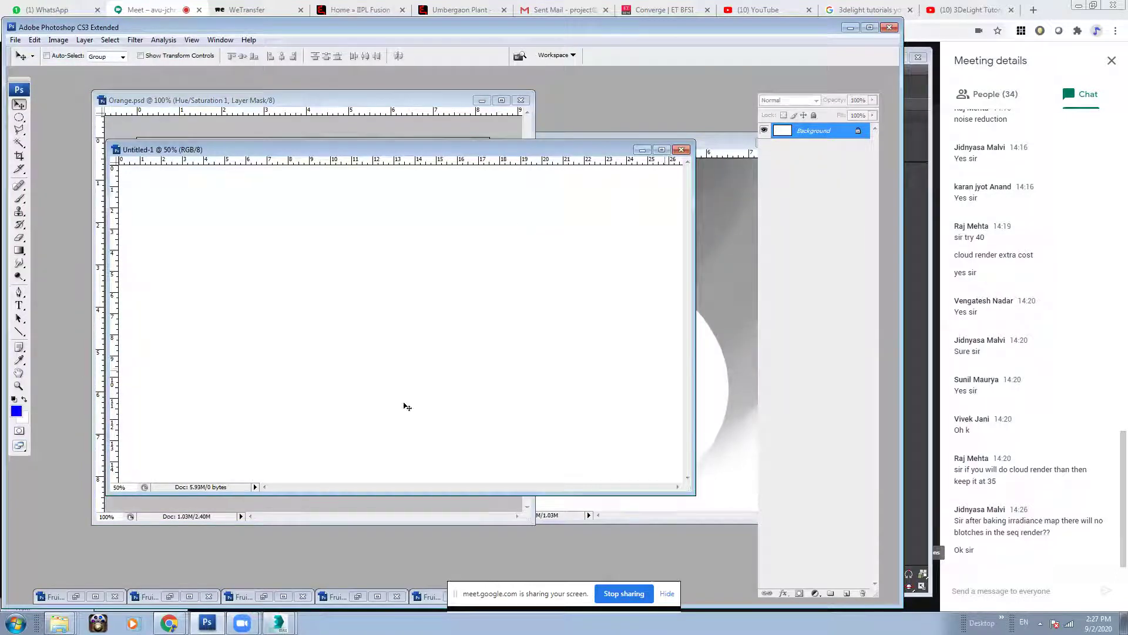
Return to 3ds Max and bring up the description of the light cache mode in Render Setup
{"action": "mouse_move", "coordinate": [279, 622]}
{"action": "left_click", "coordinate": [306, 599]}
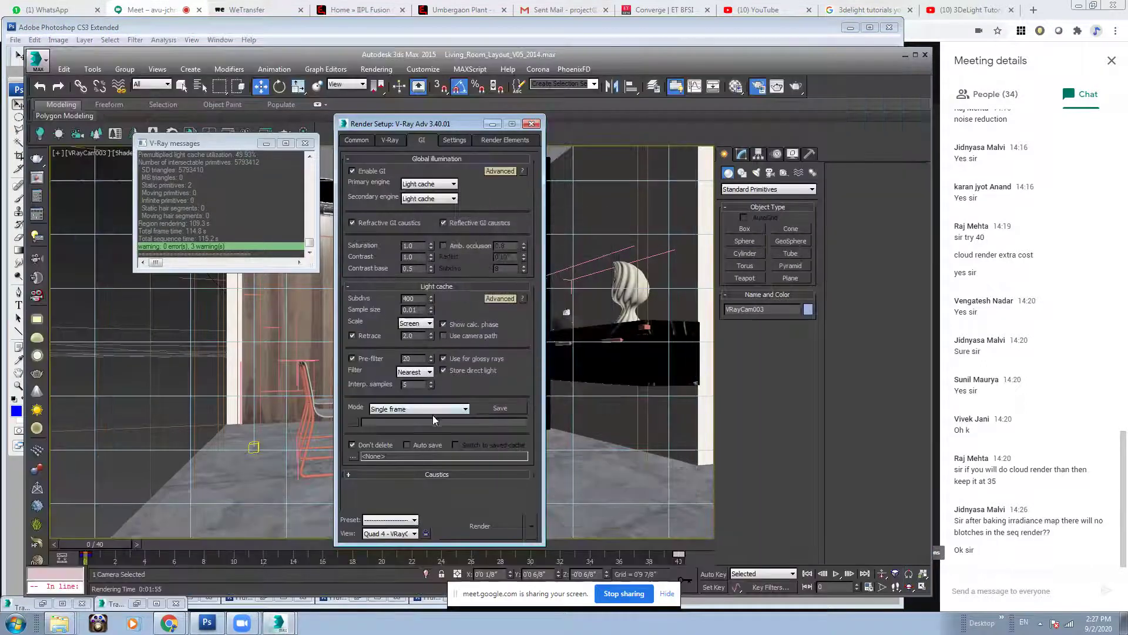
{"action": "mouse_move", "coordinate": [432, 408]}
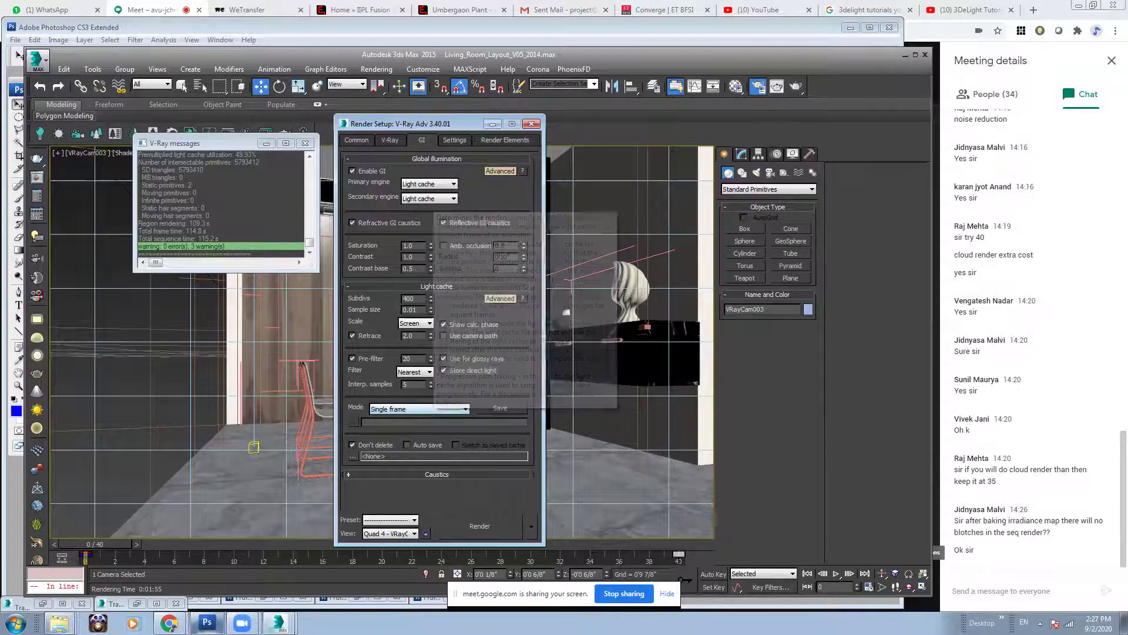
Switch to Photoshop, paste the captured screenshot into the blank document and enlarge the light cache mode description to 200%
{"action": "left_click", "coordinate": [221, 27]}
{"action": "key", "text": "ctrl+v"}
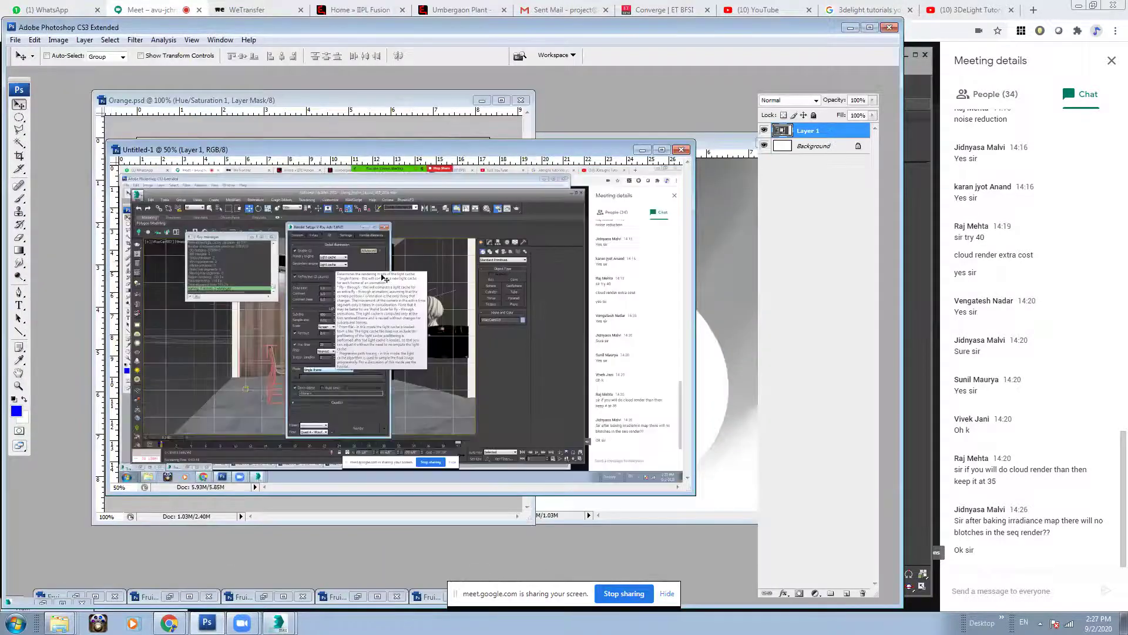
{"action": "key", "text": "ctrl+plus"}
{"action": "key", "text": "ctrl+plus"}
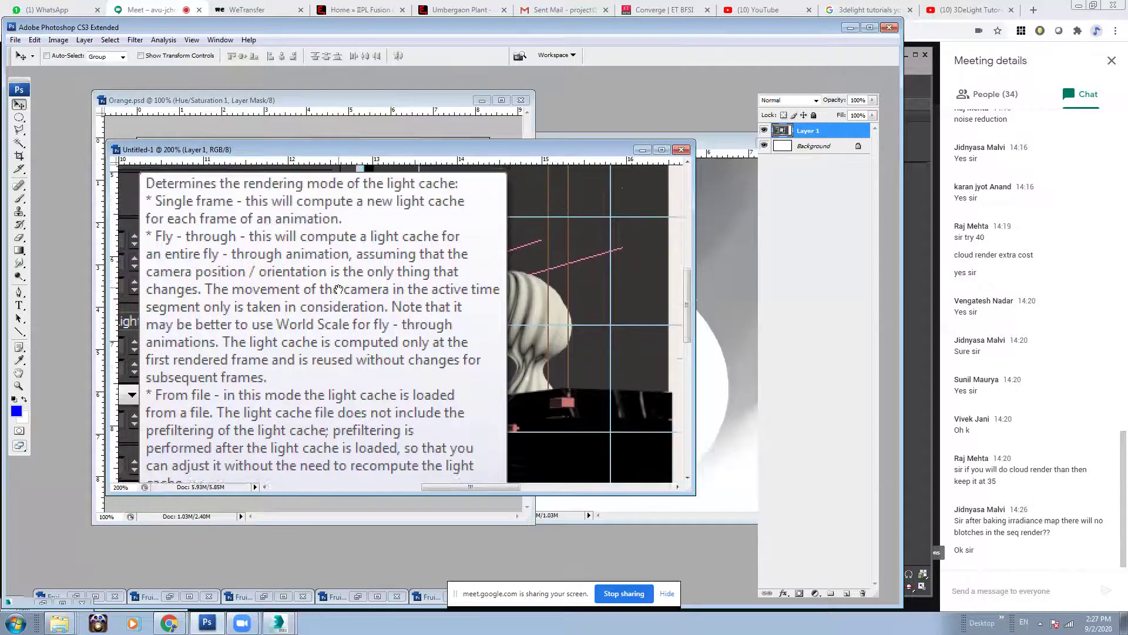
{"action": "scroll", "coordinate": [338, 235], "scroll_direction": "up", "scroll_amount": 3}
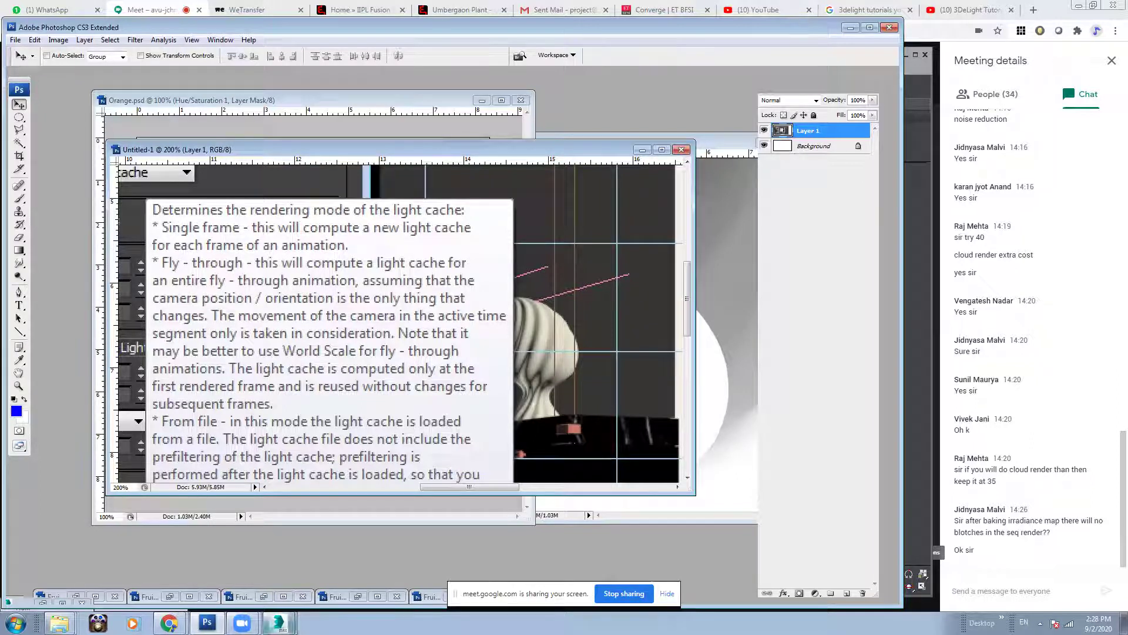
Return to 3ds Max and set the light cache mode to Fly-through
{"action": "mouse_move", "coordinate": [278, 621]}
{"action": "left_click", "coordinate": [299, 594]}
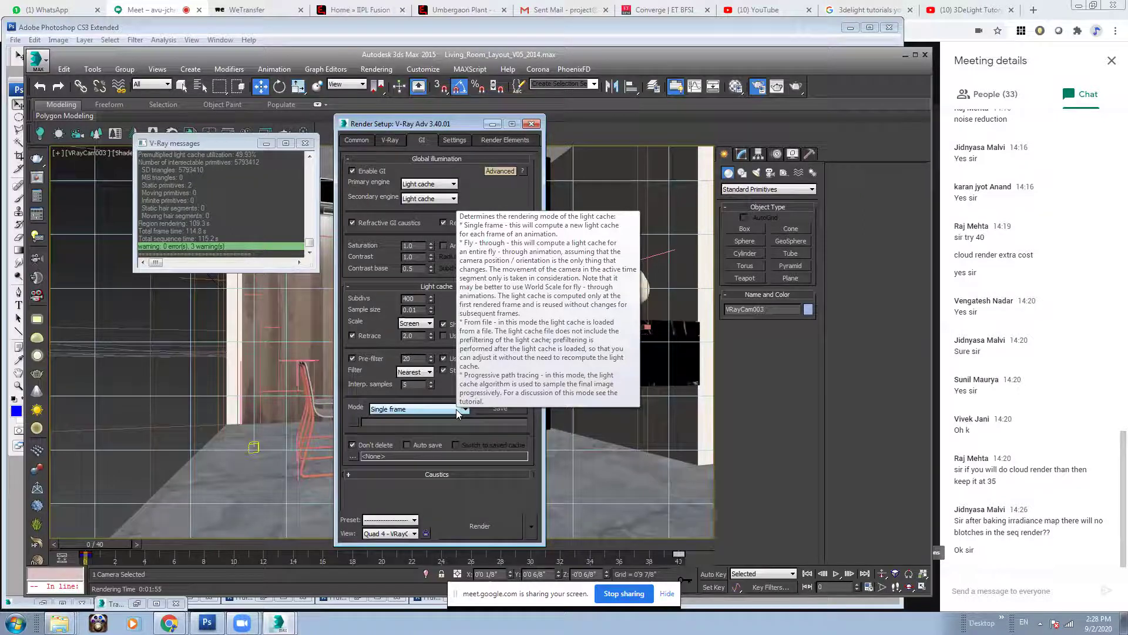
{"action": "left_click", "coordinate": [425, 414]}
{"action": "left_click", "coordinate": [392, 427]}
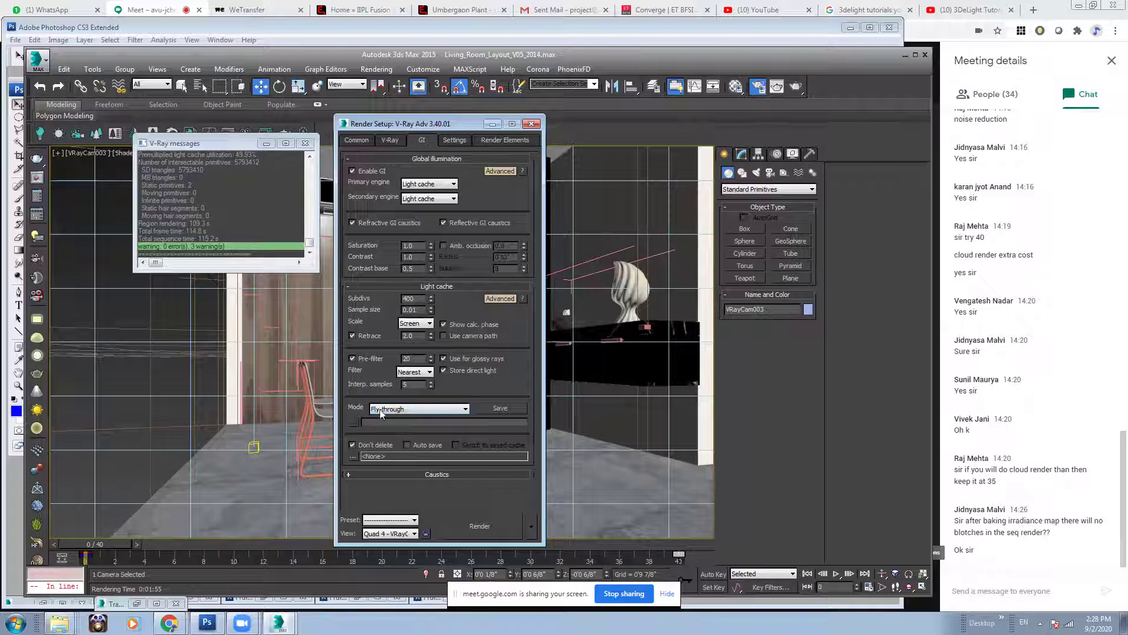
Review the mode description in Photoshop, and compare it with the light cache mode choices and description back in 3ds Max
{"action": "left_click", "coordinate": [207, 623]}
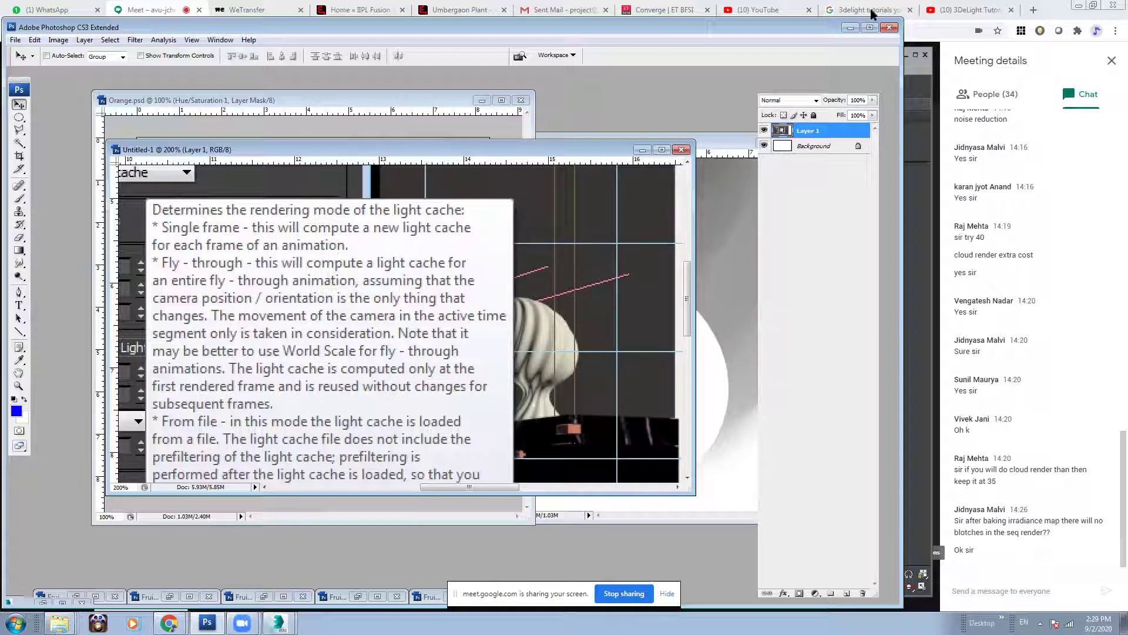
{"action": "key", "text": "alt+Tab"}
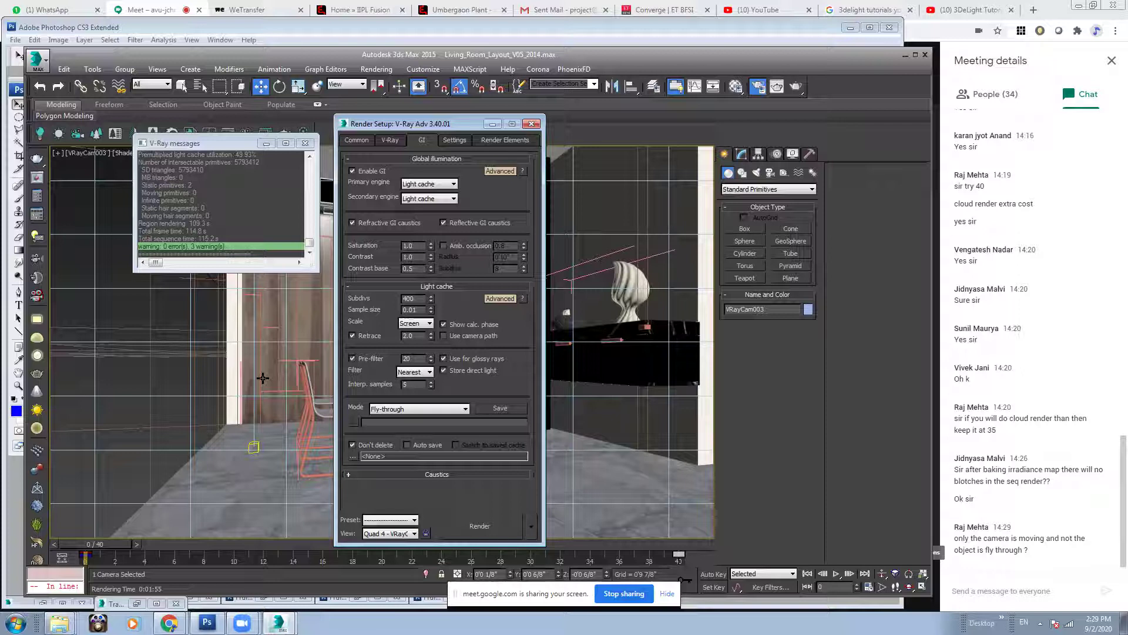
{"action": "mouse_move", "coordinate": [408, 411]}
{"action": "left_click", "coordinate": [391, 409]}
{"action": "left_click", "coordinate": [392, 427]}
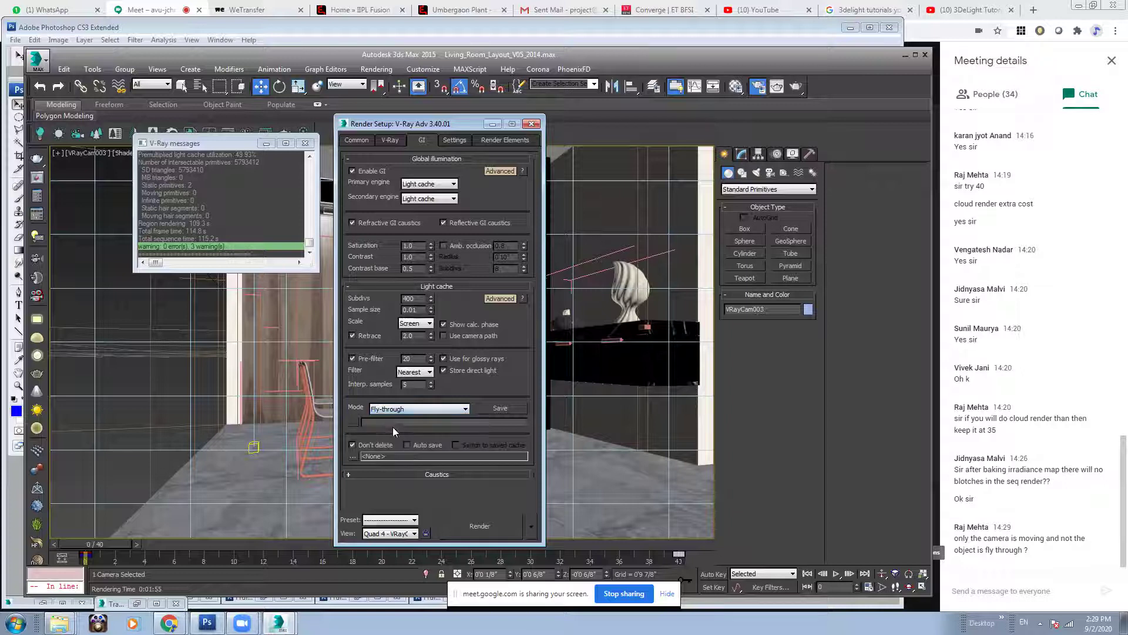
{"action": "mouse_move", "coordinate": [408, 408]}
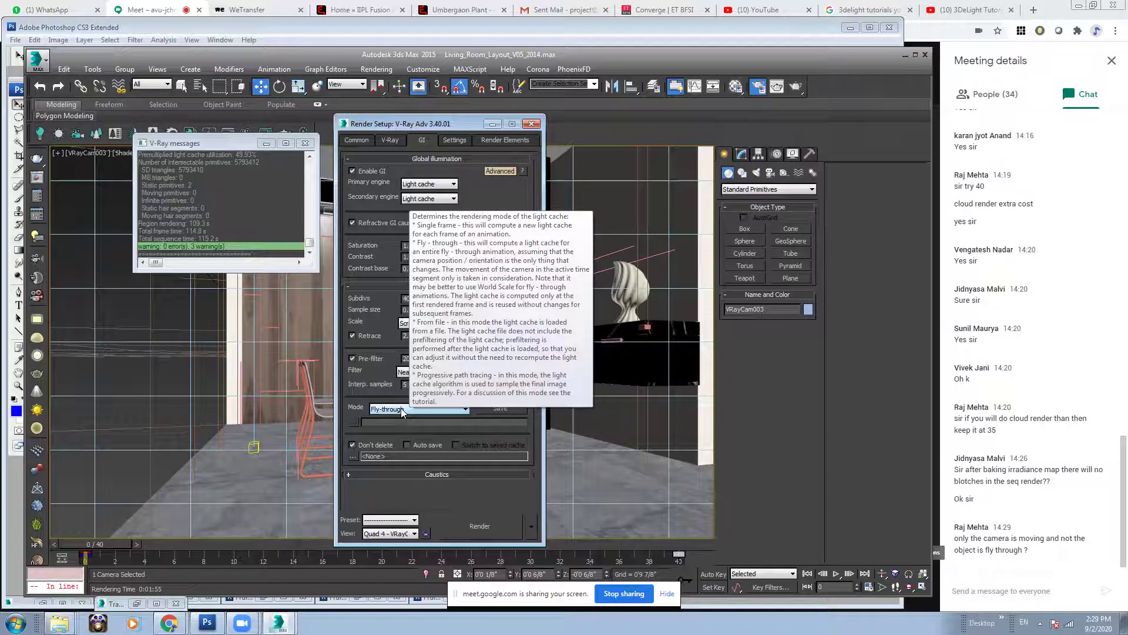
{"action": "left_click", "coordinate": [402, 414]}
{"action": "left_click", "coordinate": [412, 425]}
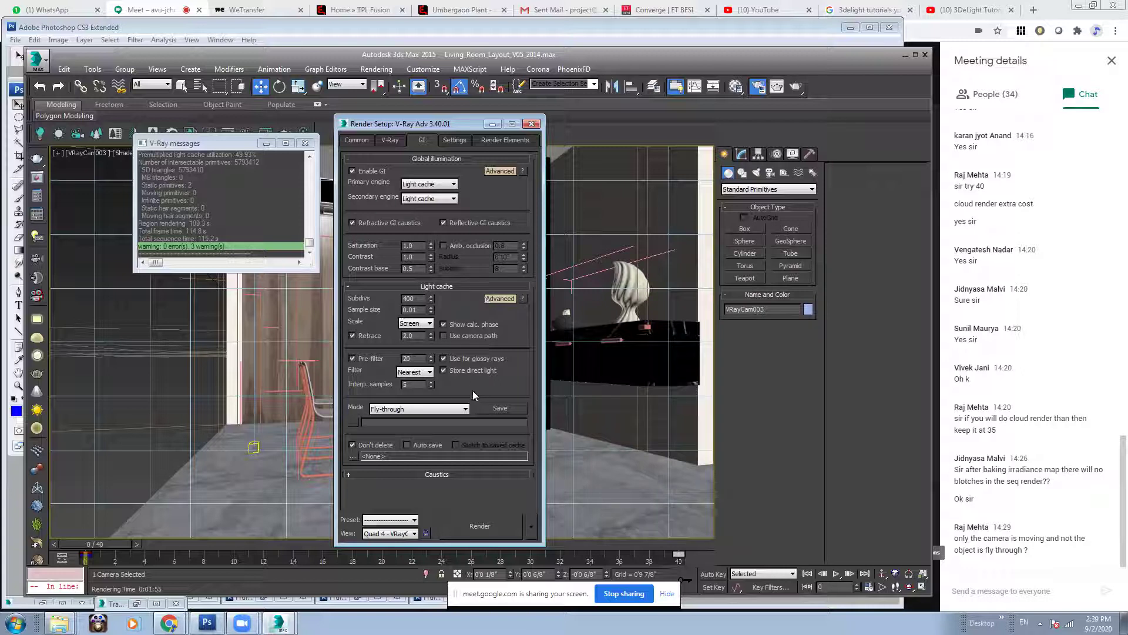
Enable Use camera path for the light cache and reselect Fly-through as its mode
{"action": "left_click", "coordinate": [460, 335]}
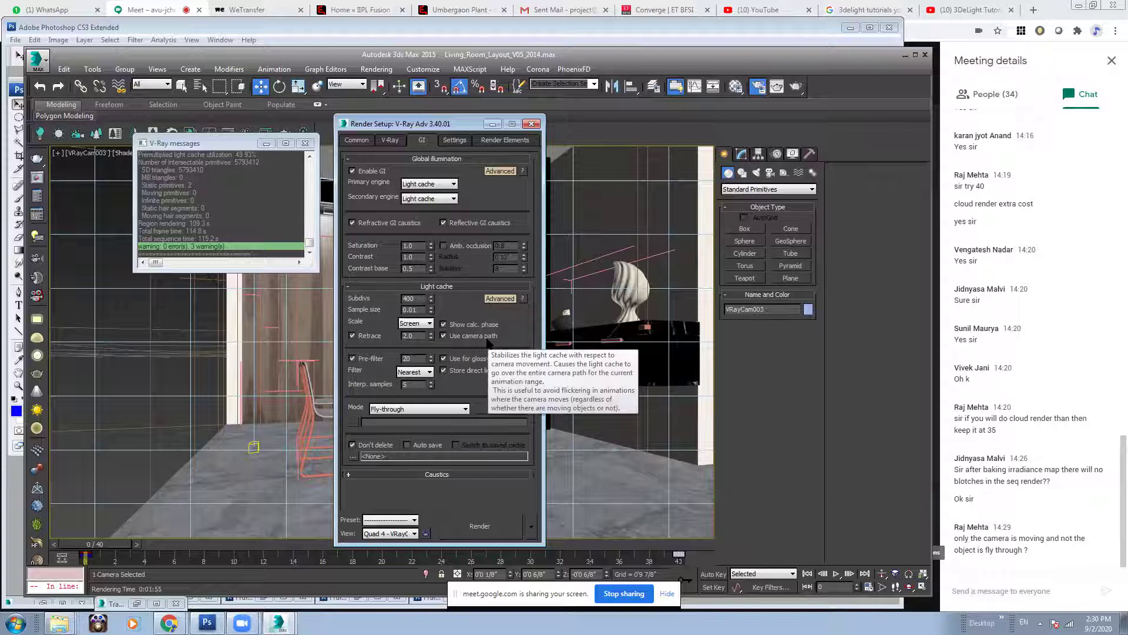
{"action": "left_click", "coordinate": [381, 412]}
{"action": "left_click", "coordinate": [394, 414]}
{"action": "left_click", "coordinate": [394, 414]}
{"action": "left_click", "coordinate": [409, 429]}
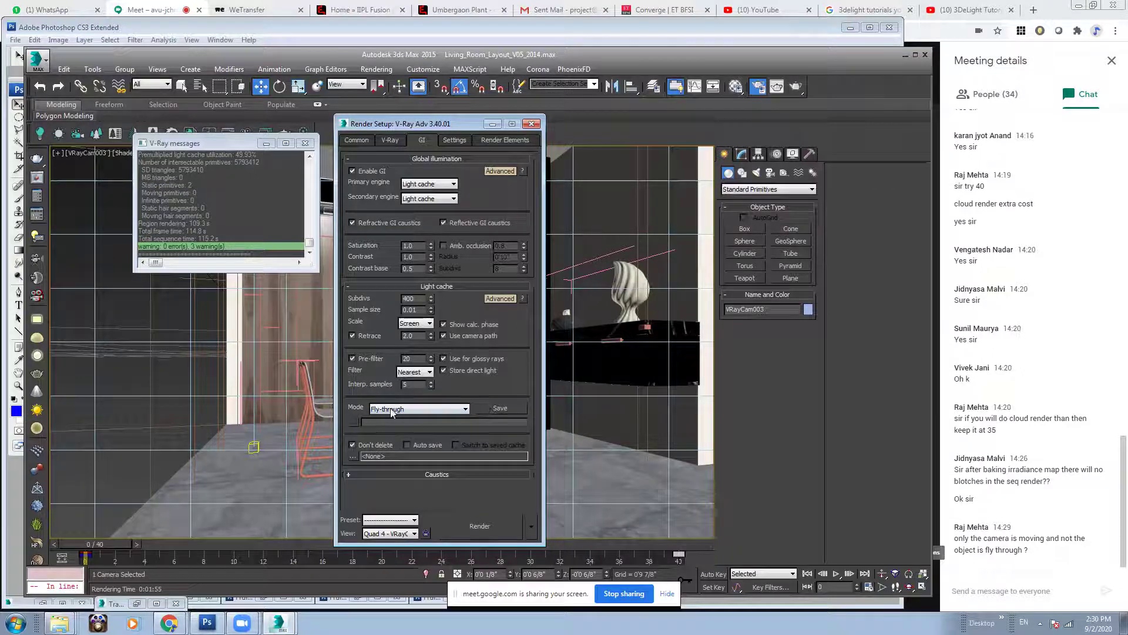
Save the light cache as Living_Baked_V02_LC in a new folder named Living_Baked_V02 inside the Work folder on DATA_VOL (T:)
{"action": "left_click", "coordinate": [491, 408]}
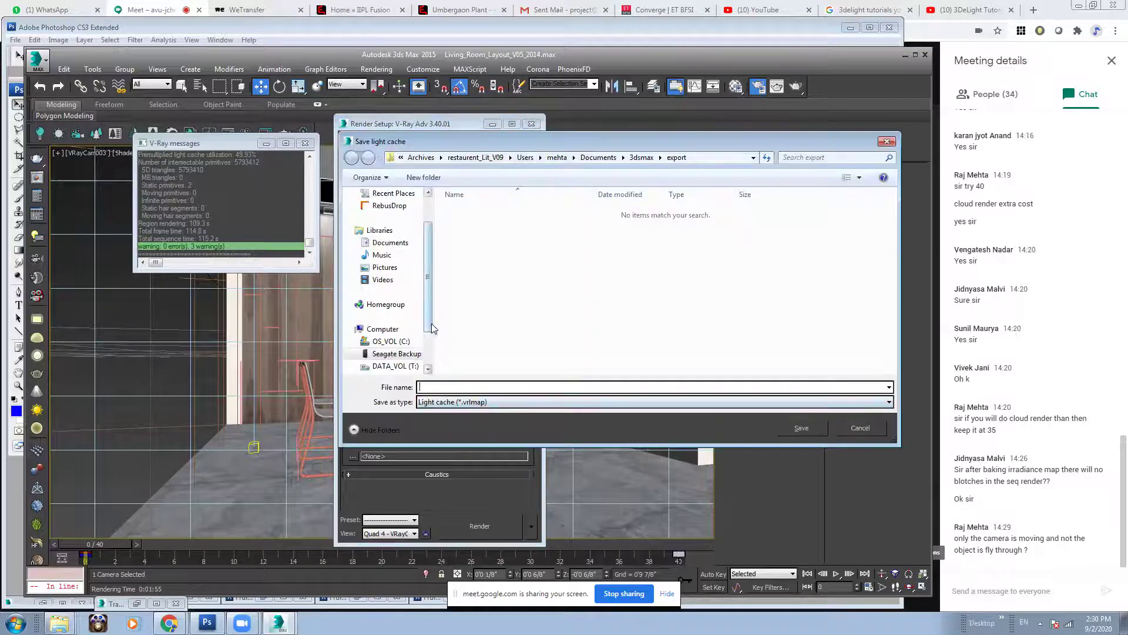
{"action": "scroll", "coordinate": [412, 347], "scroll_direction": "down", "scroll_amount": 1}
{"action": "left_click", "coordinate": [394, 341]}
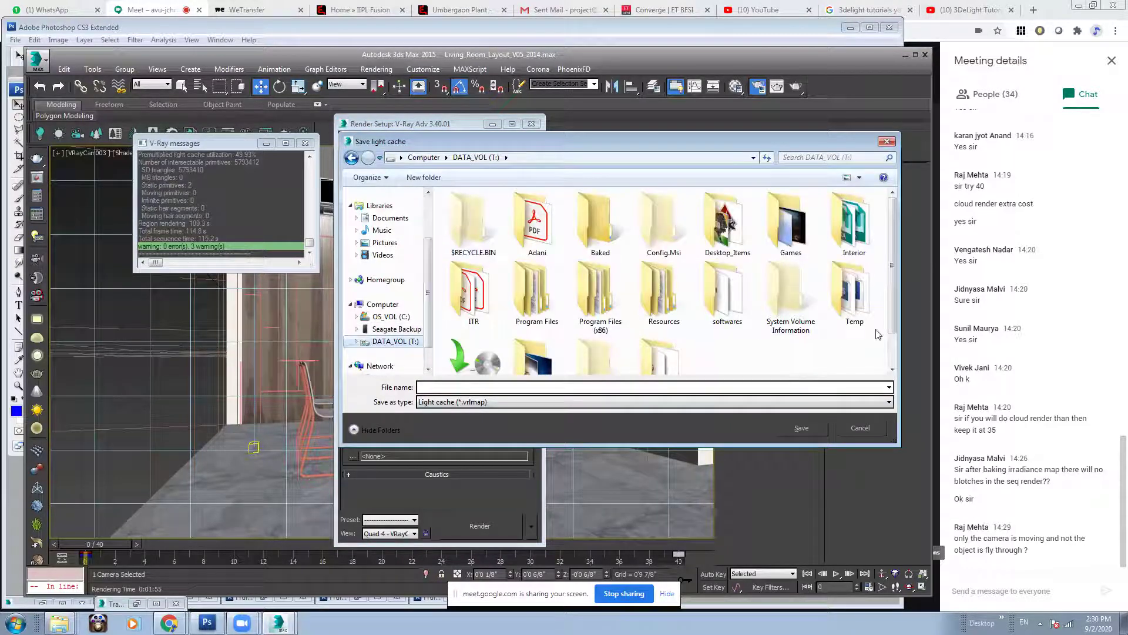
{"action": "scroll", "coordinate": [886, 320], "scroll_direction": "down", "scroll_amount": 1}
{"action": "double_click", "coordinate": [661, 332]}
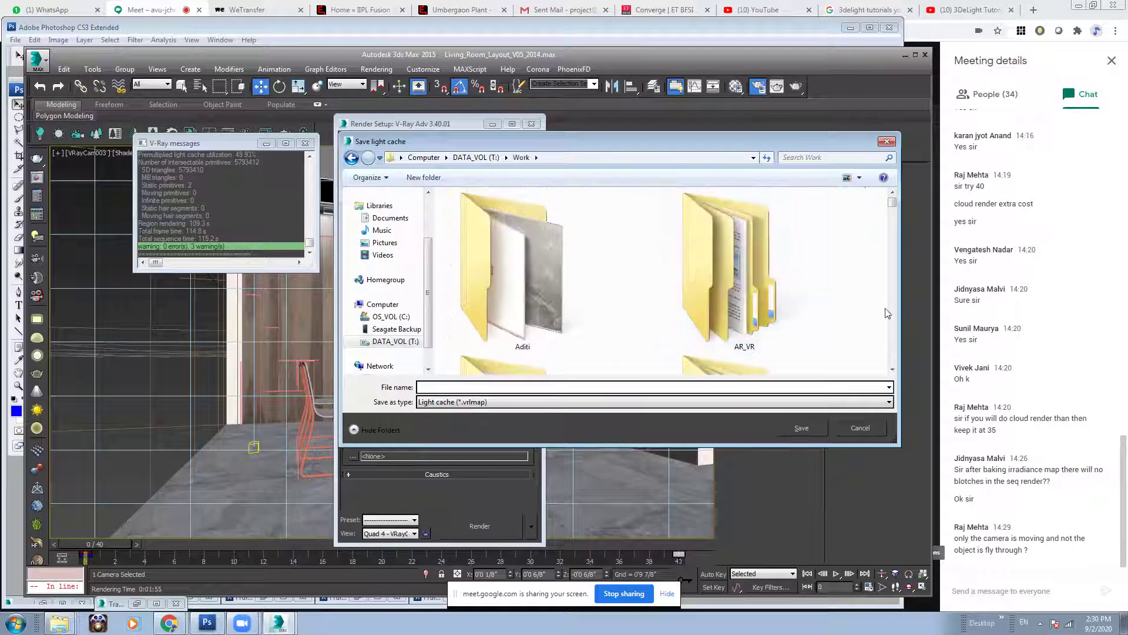
{"action": "right_click", "coordinate": [863, 259]}
{"action": "mouse_move", "coordinate": [881, 383]}
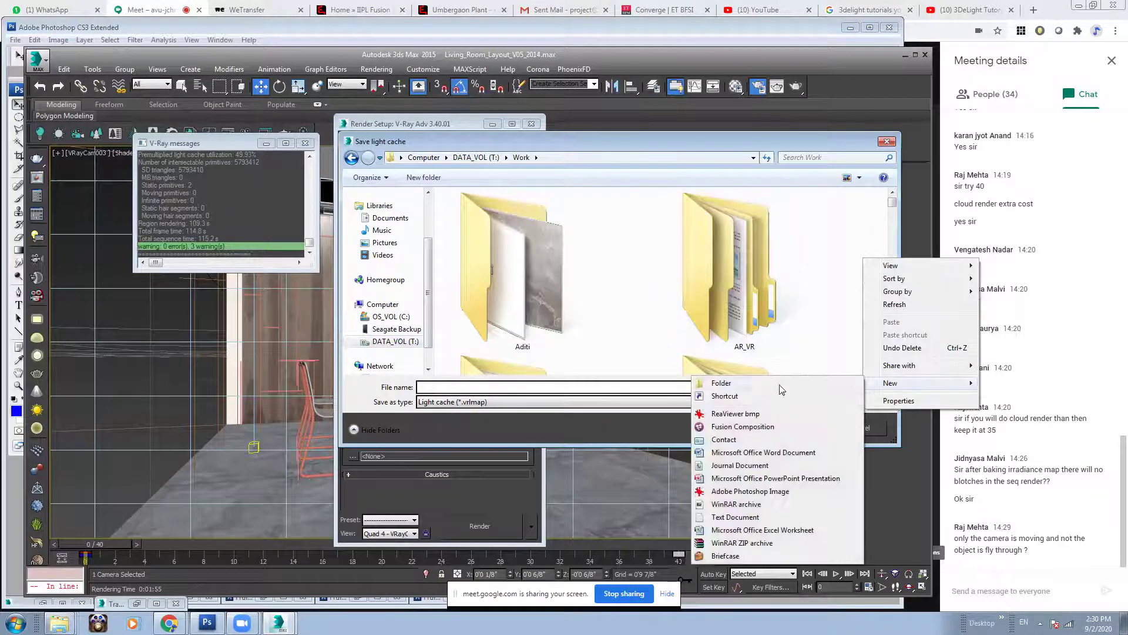
{"action": "left_click", "coordinate": [781, 386]}
{"action": "type", "text": "1Living_Baked_V2"}
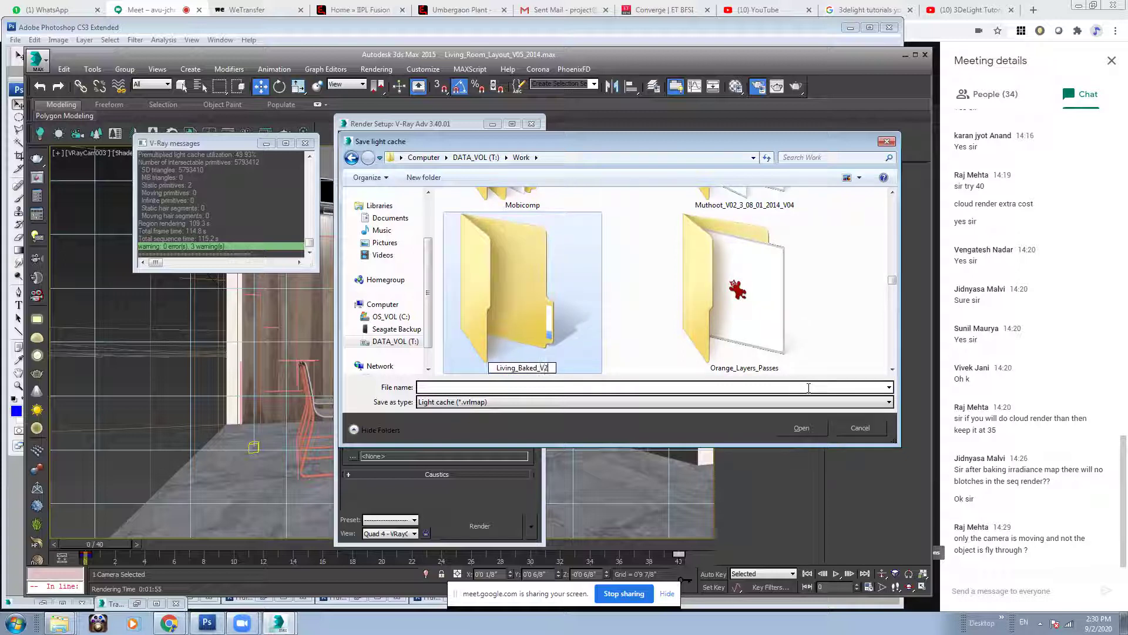
{"action": "key", "text": "Return"}
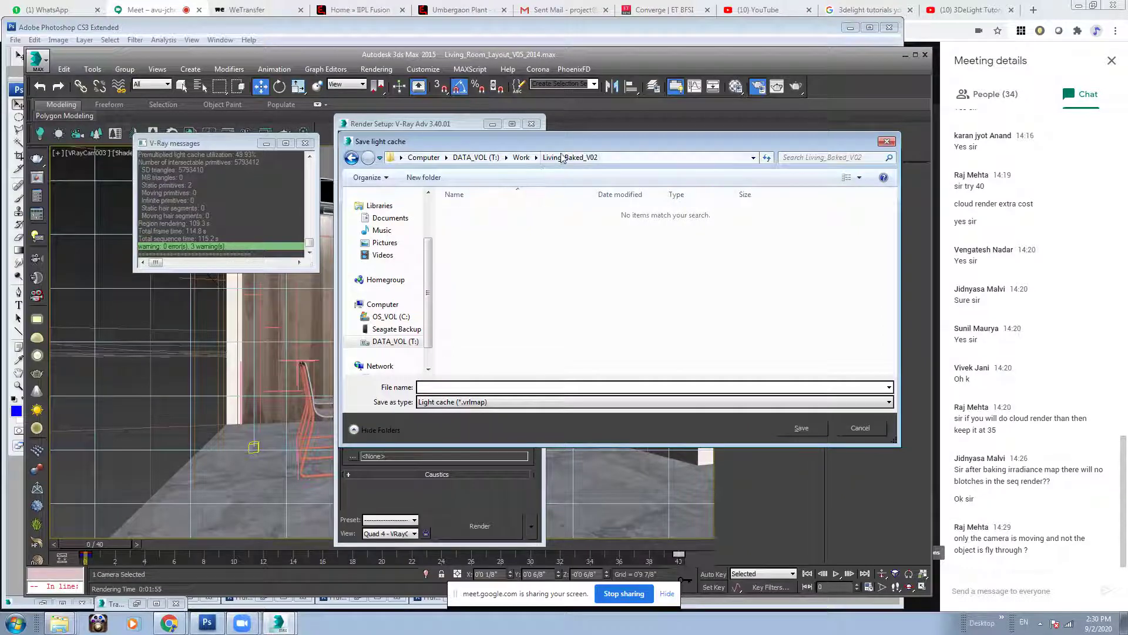
{"action": "type", "text": "Living_Baked_V02_LC"}
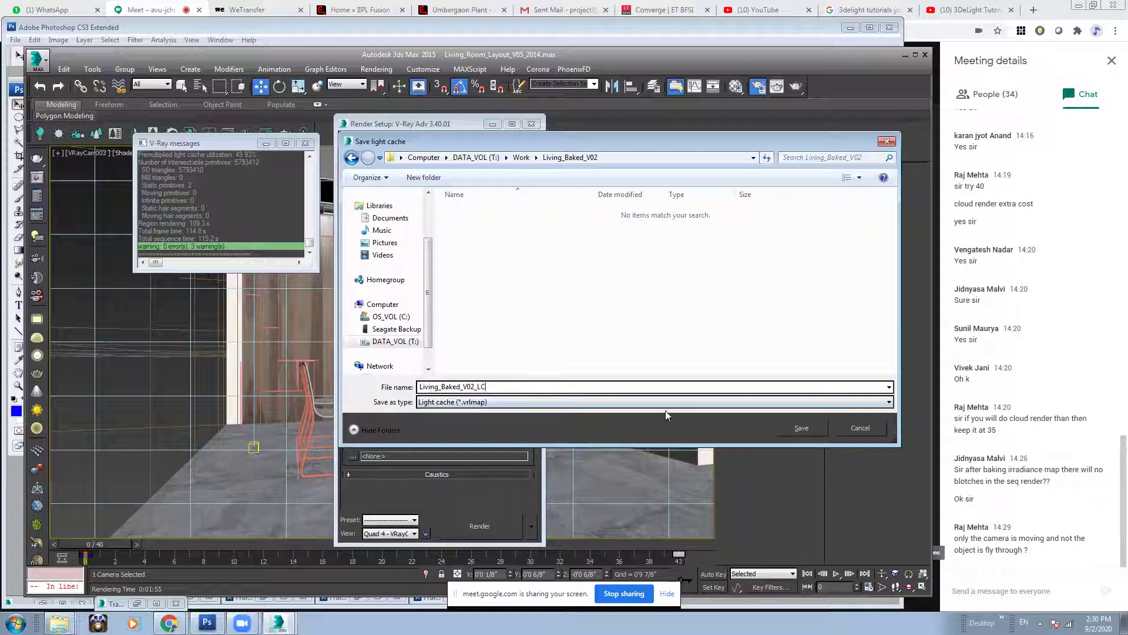
{"action": "left_click", "coordinate": [803, 428]}
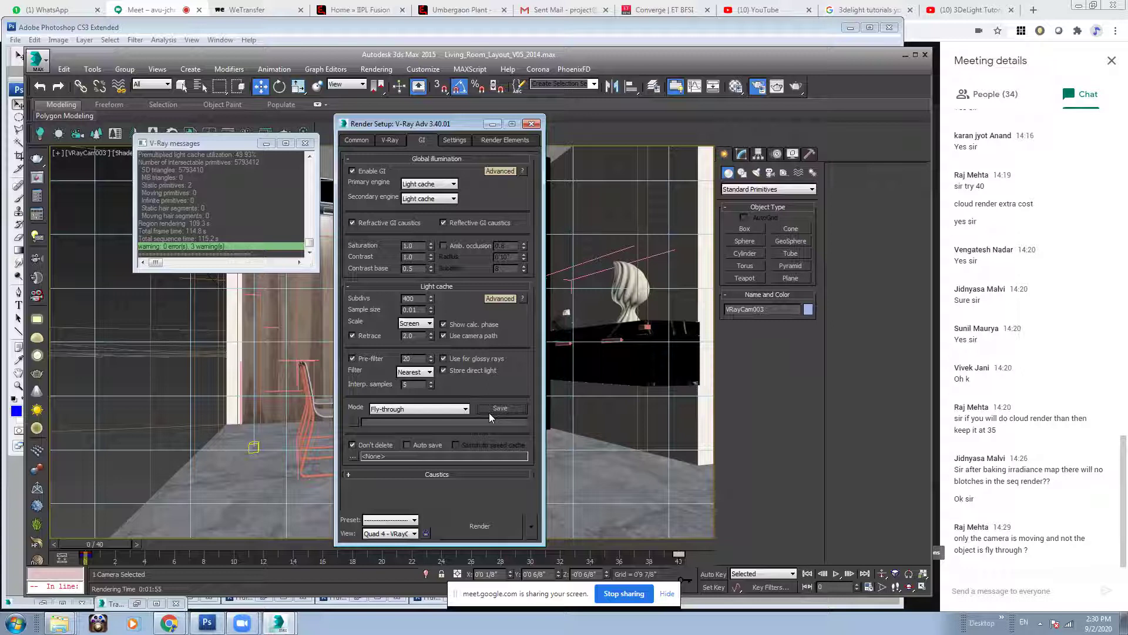
Enable Auto save for the light cache and point it to Living_Baked_V02_LC.vrlmap, agreeing to replace the existing file
{"action": "left_click", "coordinate": [414, 445]}
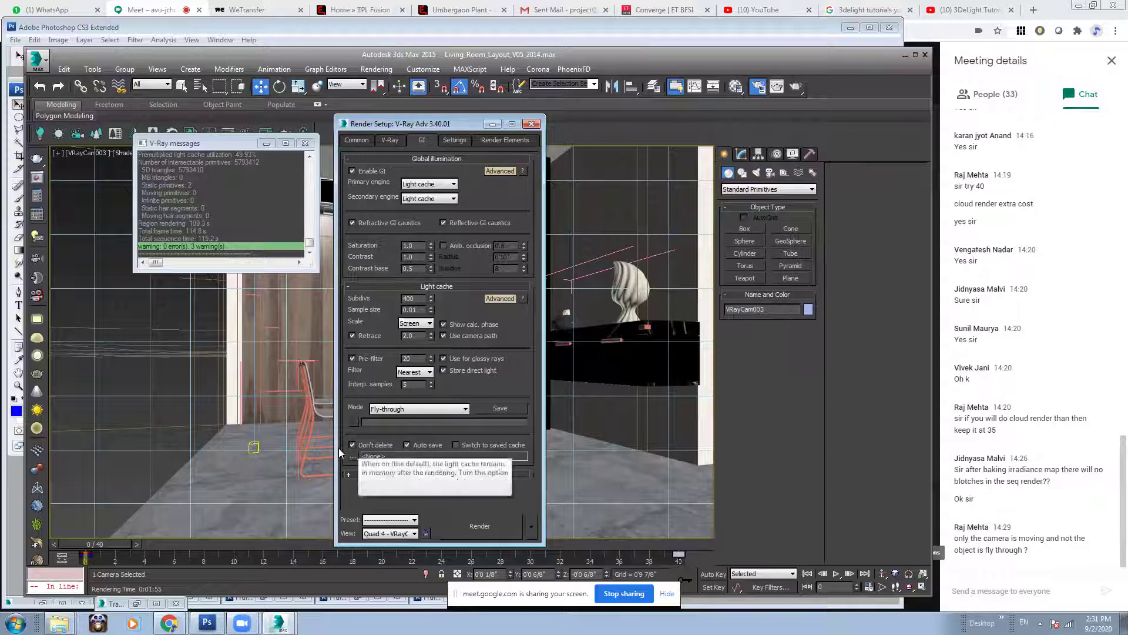
{"action": "left_click", "coordinate": [352, 456]}
{"action": "left_click", "coordinate": [526, 213]}
{"action": "left_click", "coordinate": [789, 426]}
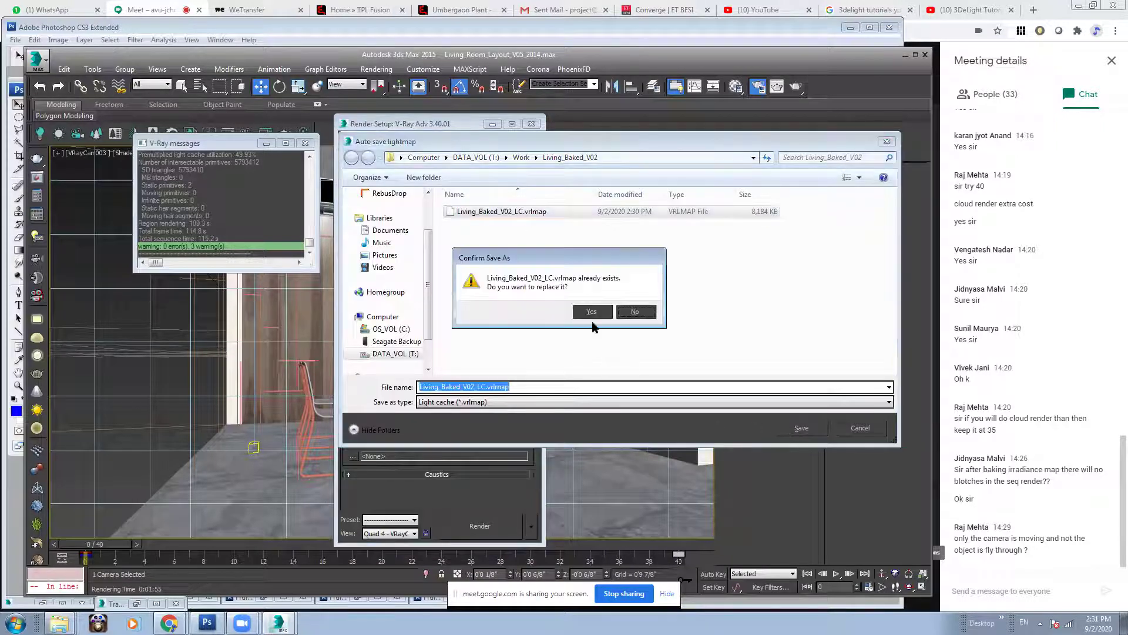
{"action": "left_click", "coordinate": [592, 312]}
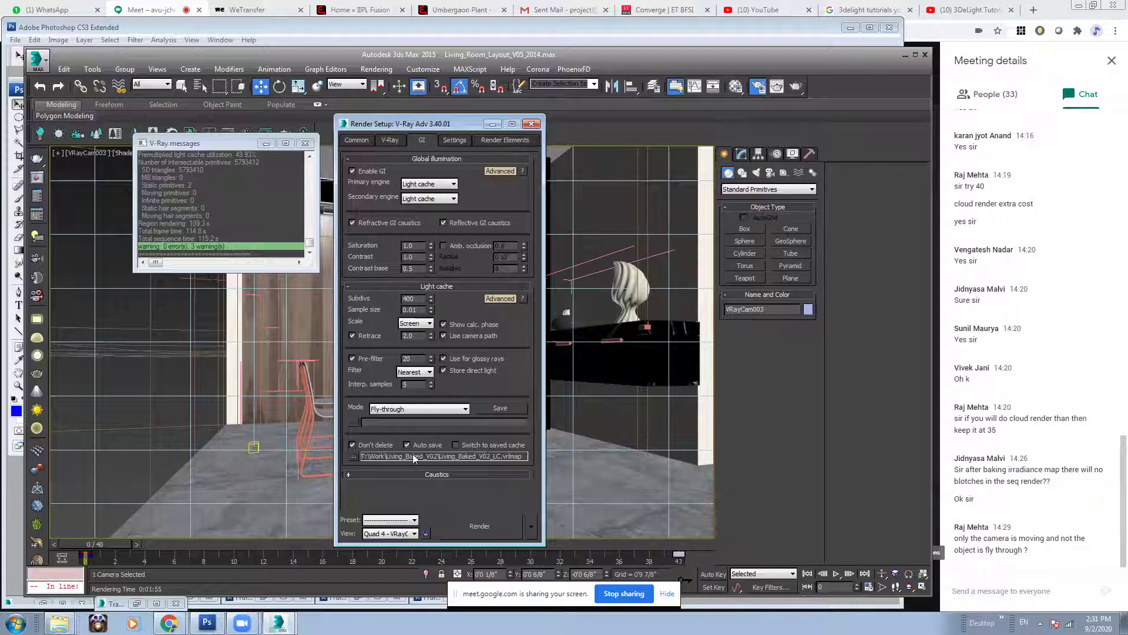
{"action": "mouse_move", "coordinate": [482, 445]}
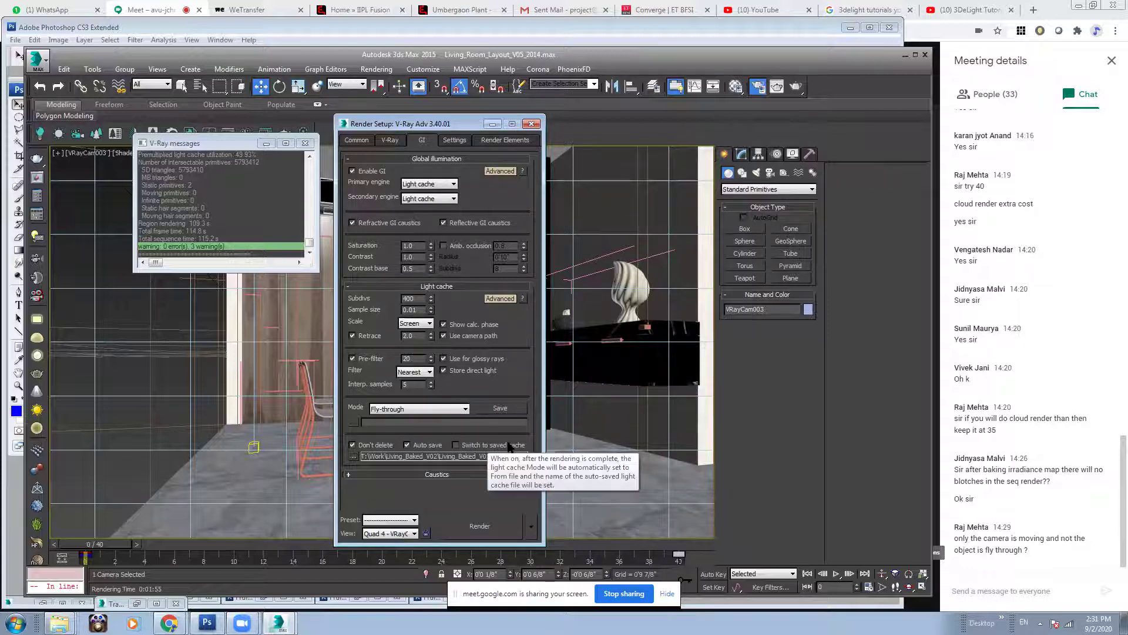